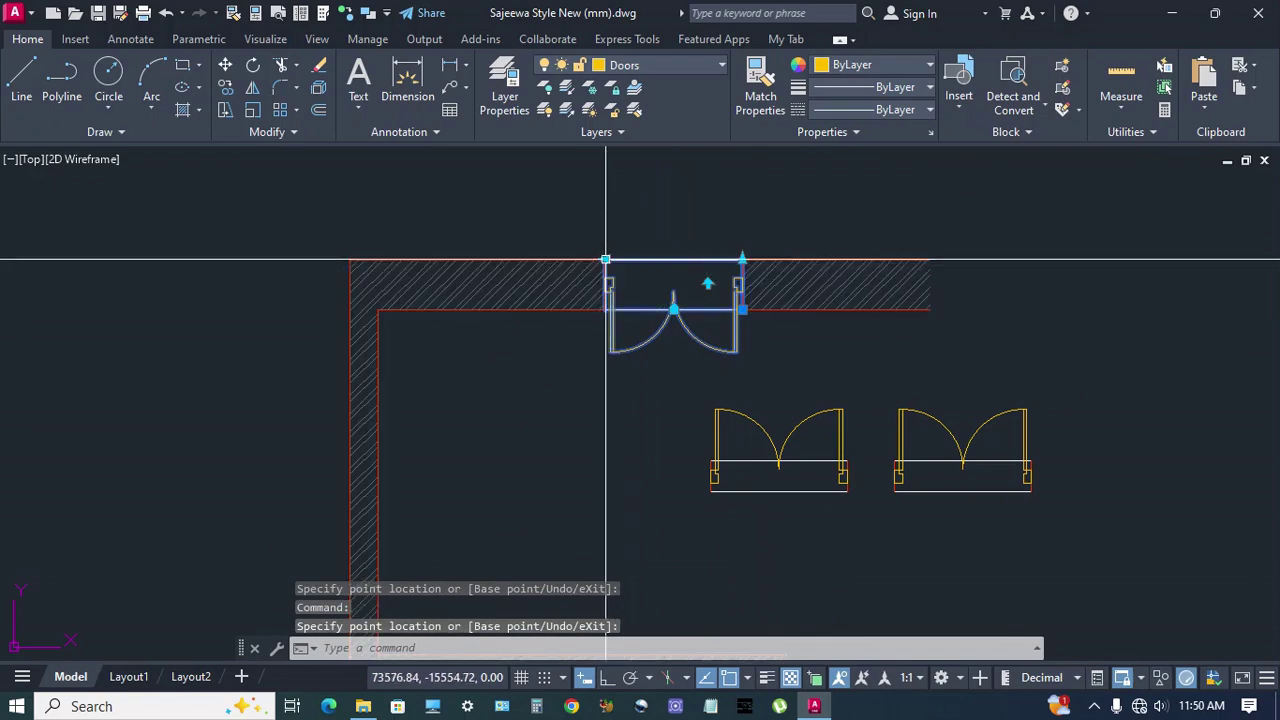
# - Widen the double door in the upper wall toward the wall corner and flip it to swing outward
pyautogui.click(651, 297)
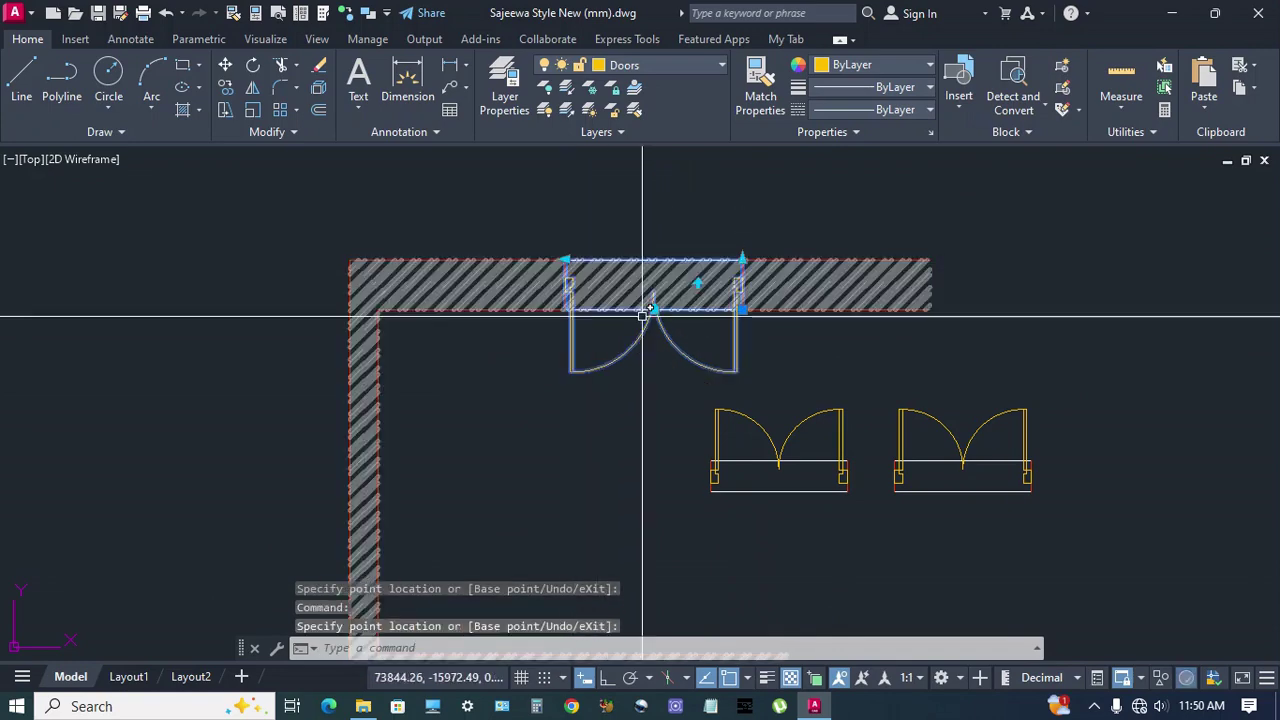
pyautogui.click(698, 284)
pyautogui.hotkey('ctrl', 'z')
# - Place the nearer of the two spare double doors on the vertical left wall, aligned with its inner face
pyautogui.click(760, 488)
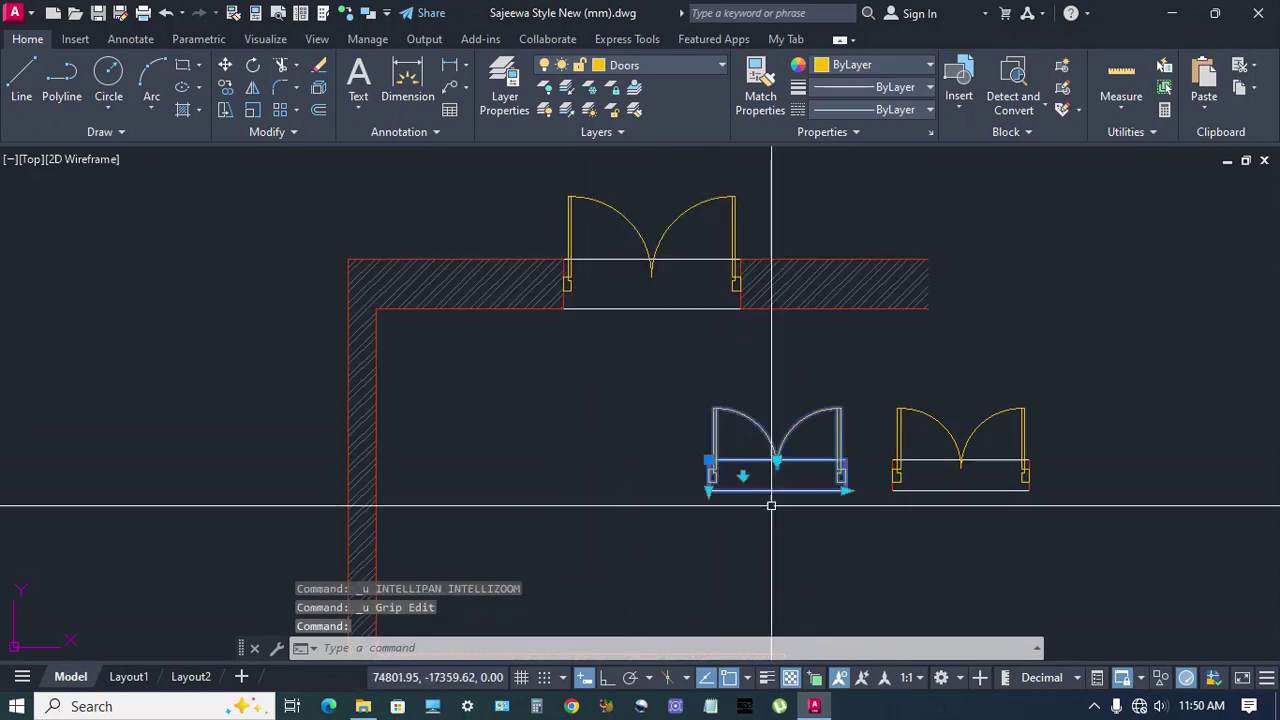
pyautogui.click(776, 460)
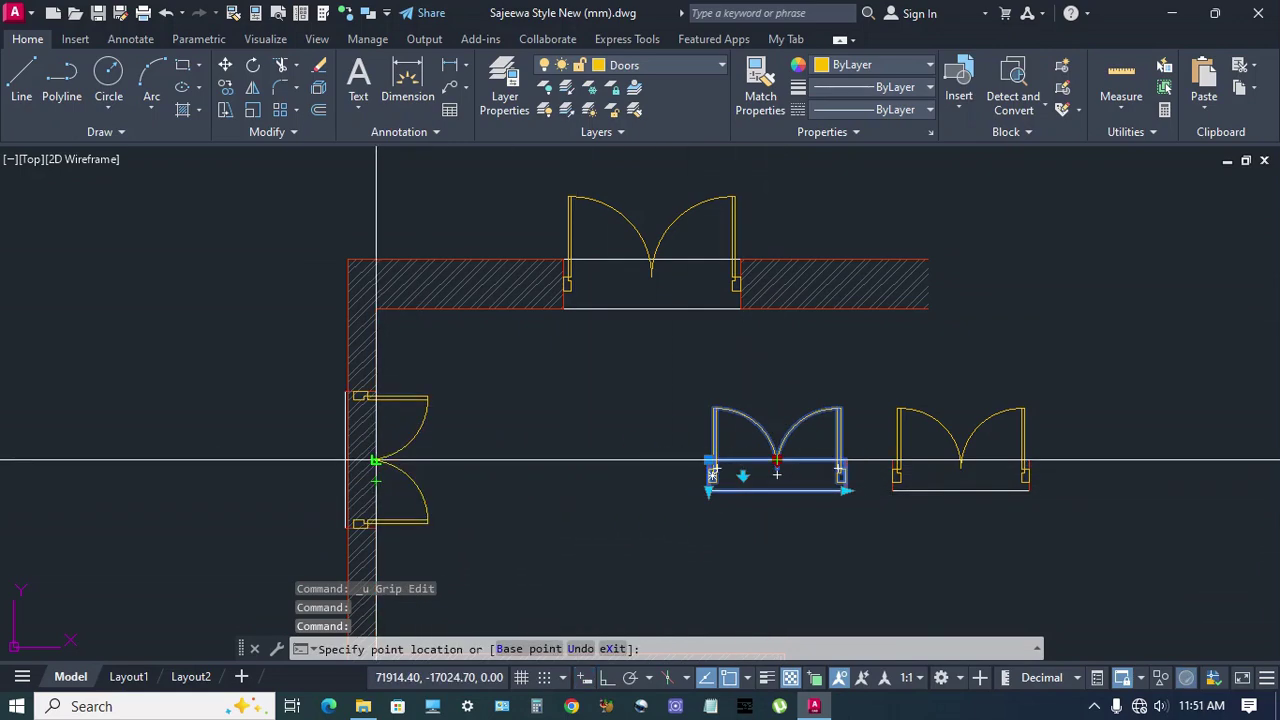
pyautogui.scroll(4, 375, 460)
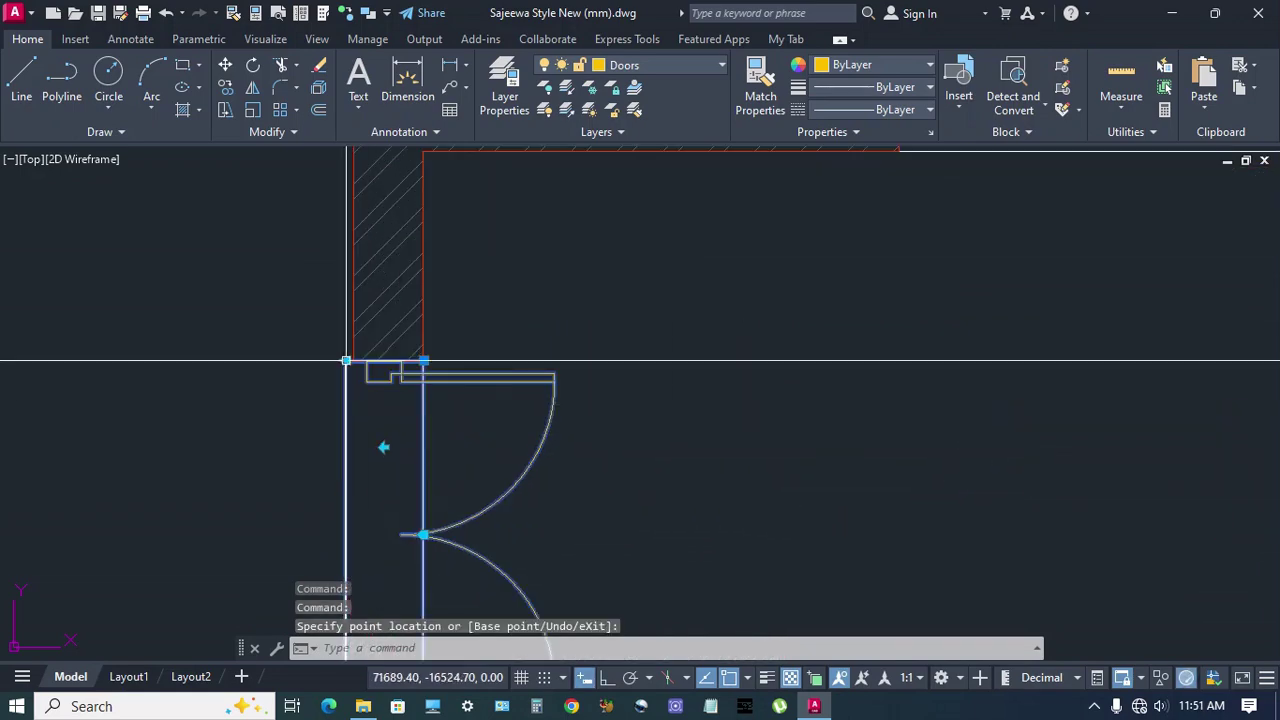
# - Stretch the depth of the left wall's double door to match the wall's outer face
pyautogui.scroll(2, 354, 360)
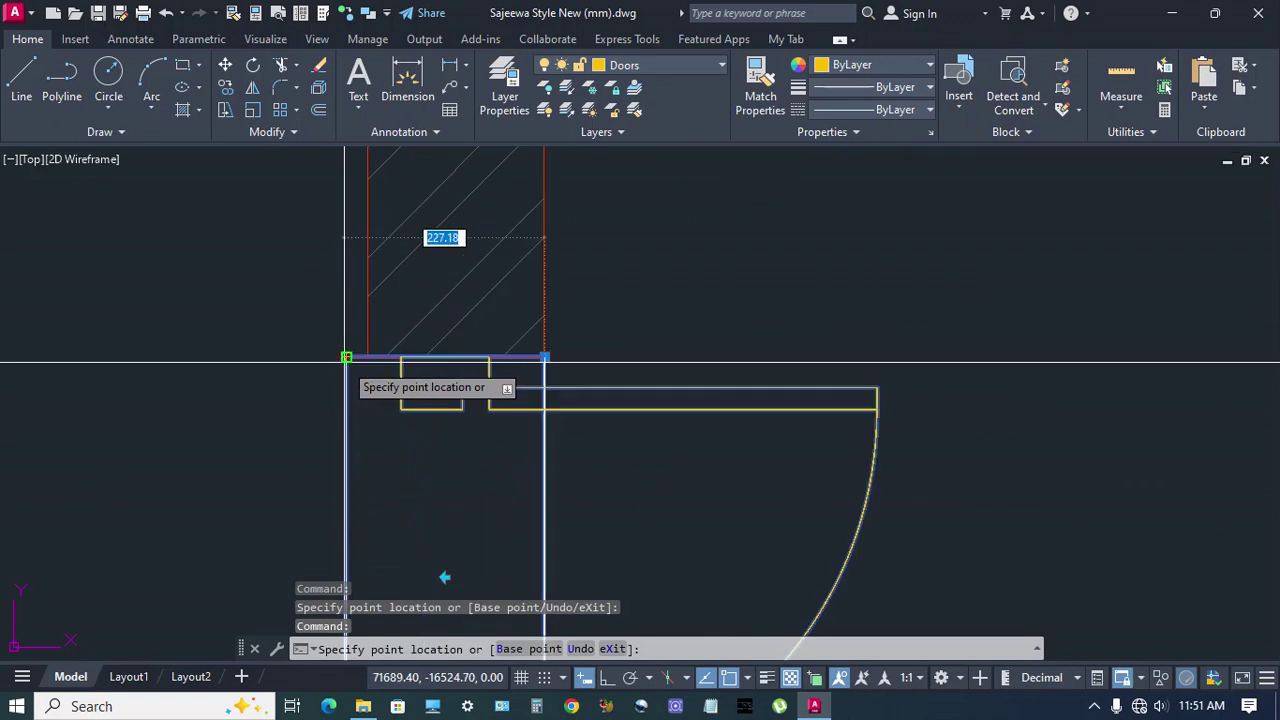
pyautogui.click(367, 357)
pyautogui.press('Escape')
pyautogui.scroll(-5, 440, 400)
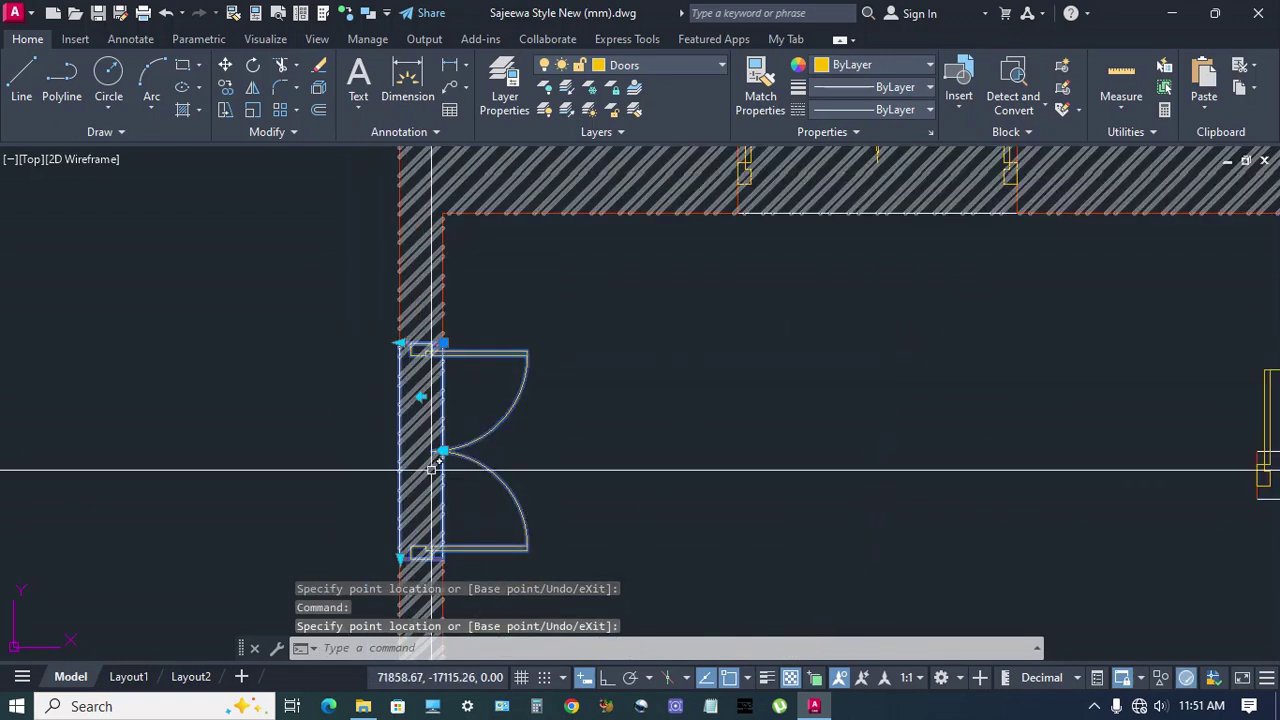
# - Widen the left wall's double door downward and flip it to swing outward
pyautogui.moveTo(565, 440); pyautogui.dragTo(565, 411, button='middle')
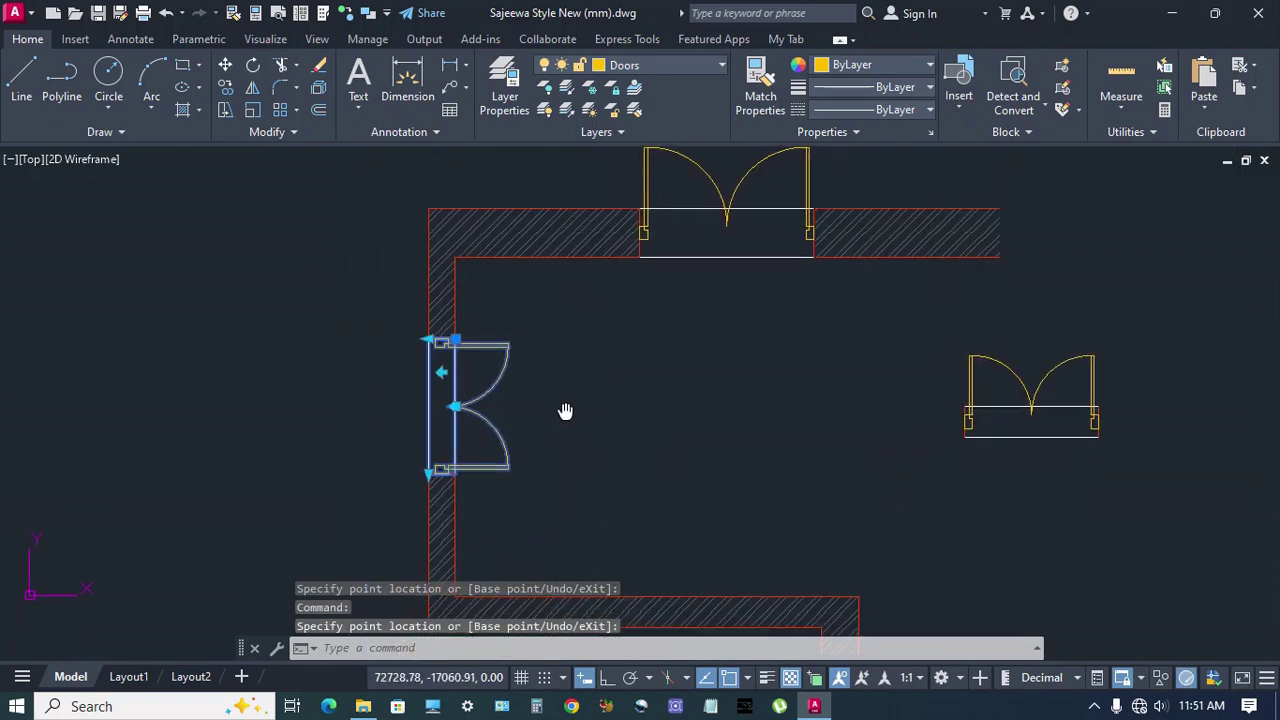
pyautogui.click(428, 473)
pyautogui.click(443, 423)
pyautogui.click(443, 380)
# - Place the remaining spare double door on the vertical wall below the short horizontal wall, aligned with its outer face
pyautogui.click(1031, 420)
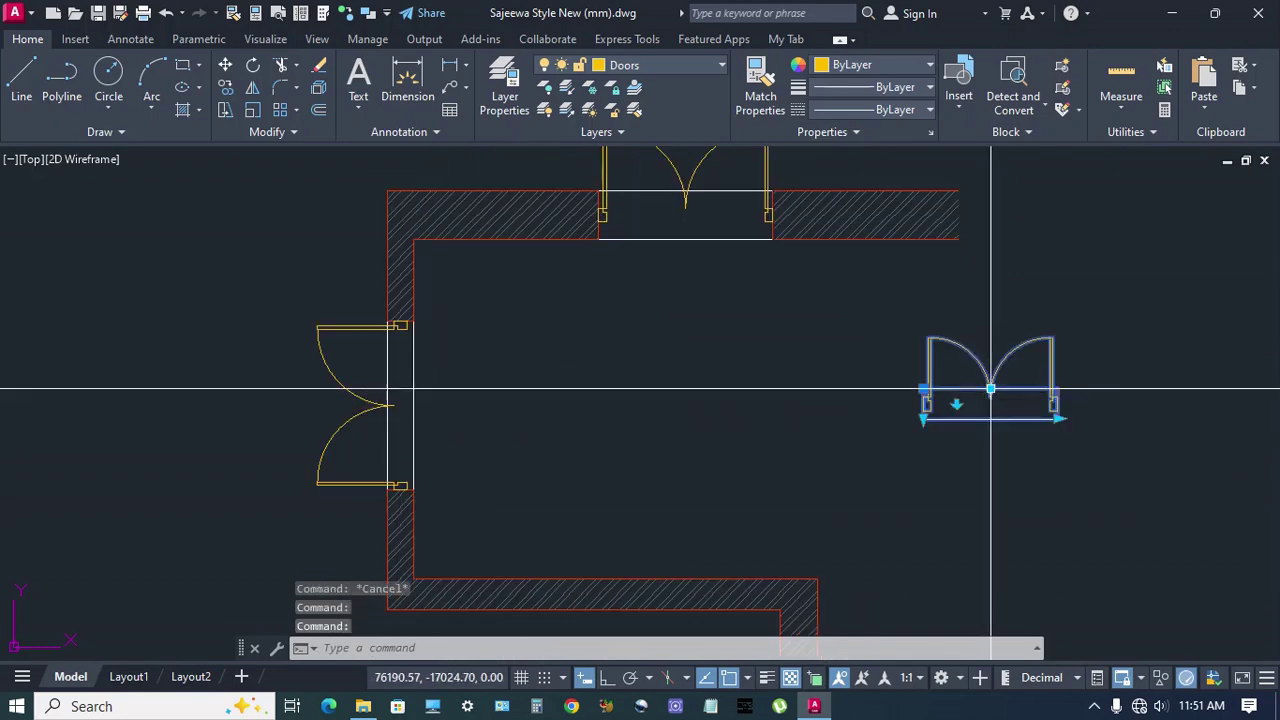
pyautogui.click(1031, 400)
pyautogui.moveTo(1000, 420); pyautogui.dragTo(934, 160, button='middle')
pyautogui.scroll(-2, 800, 360)
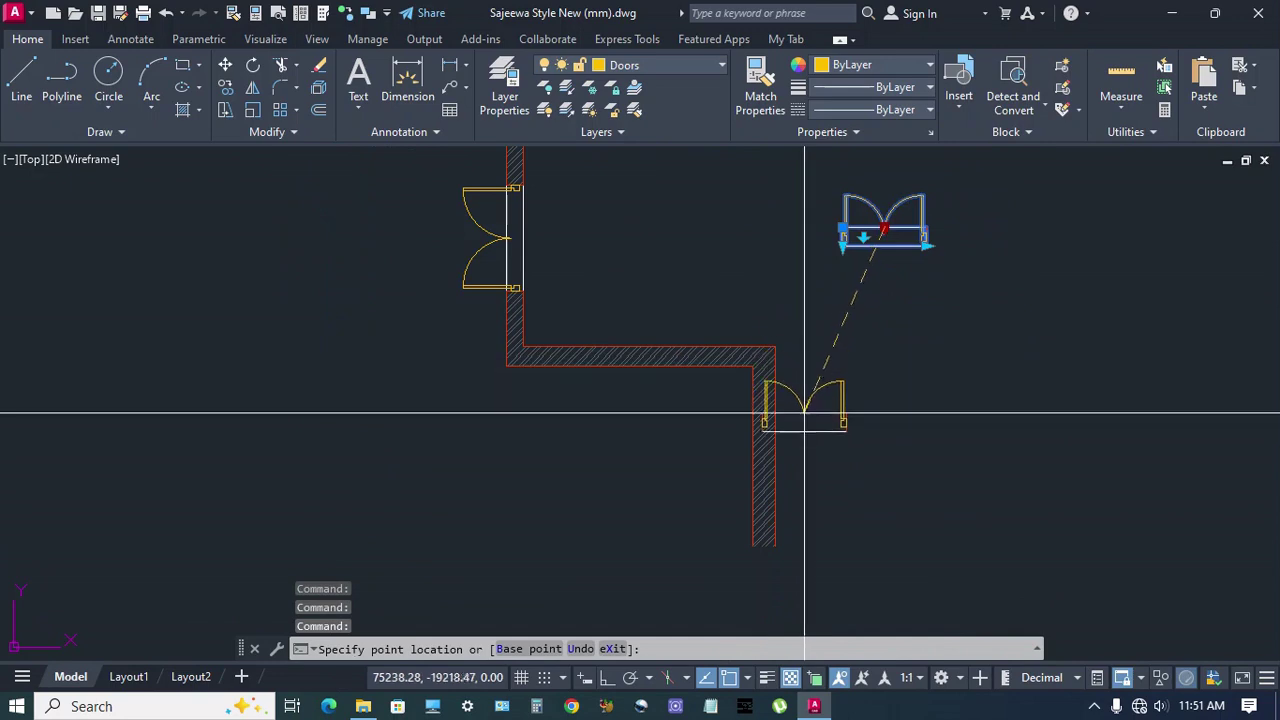
pyautogui.click(778, 437)
# - Fit the newly placed door's depth to the wall thickness and widen its opening downward
pyautogui.scroll(3, 760, 400)
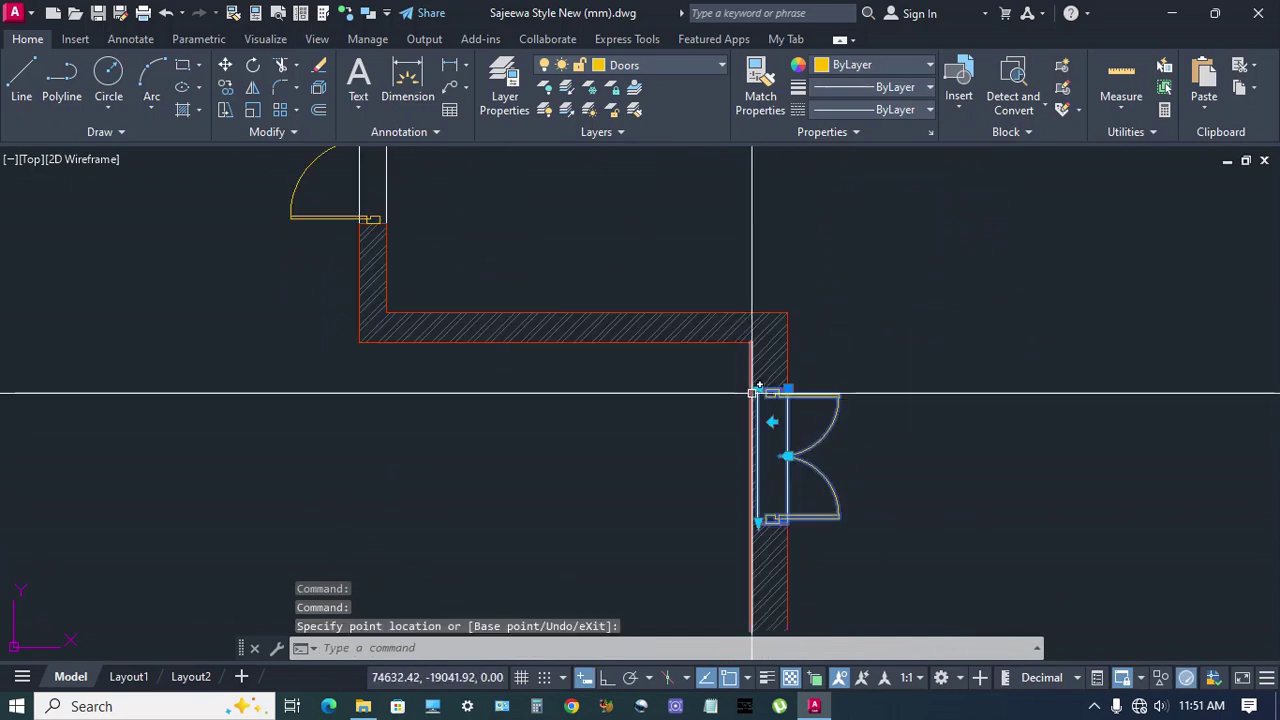
pyautogui.click(758, 390)
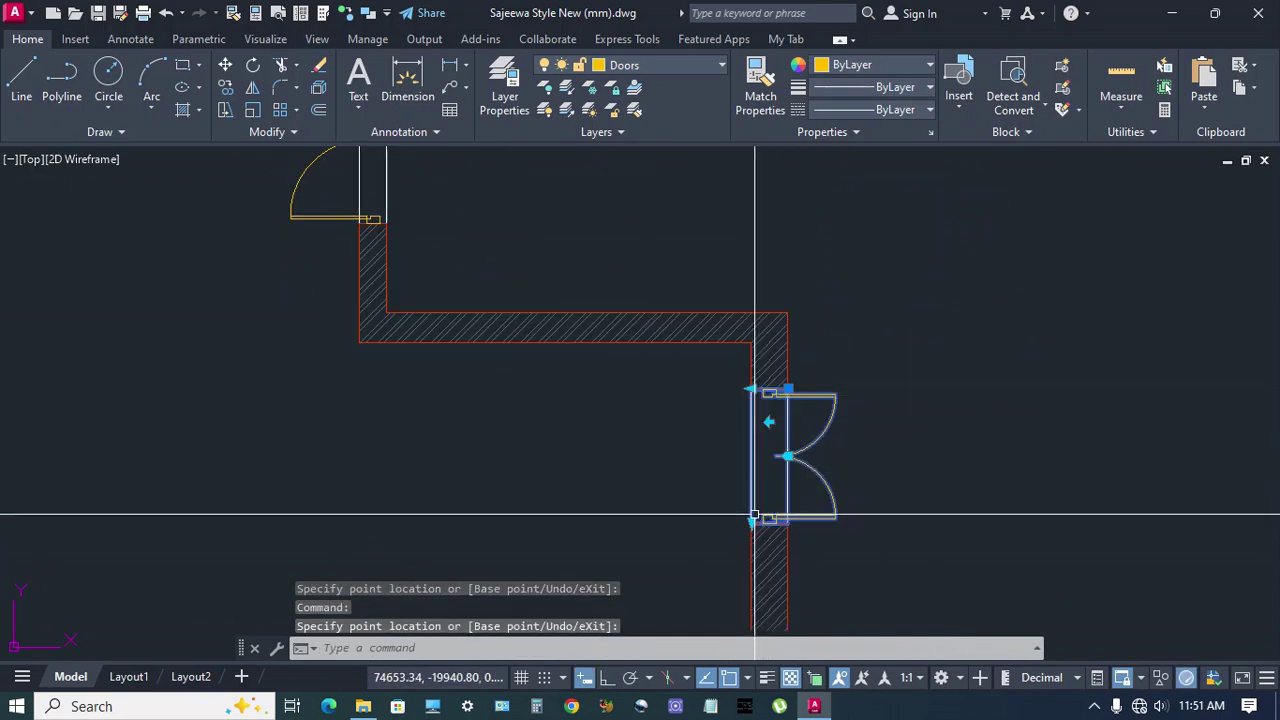
pyautogui.click(750, 557)
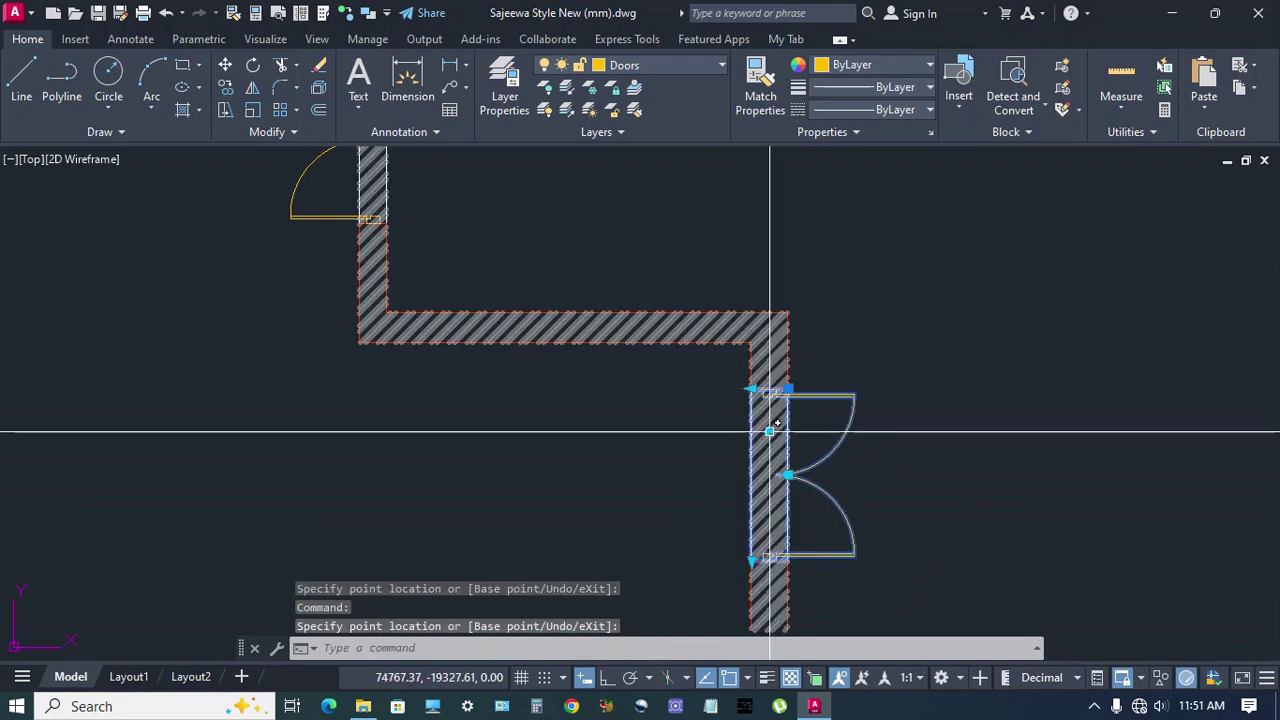
# - Flip the double door in the lower vertical wall to the opposite side and back again
pyautogui.click(767, 430)
pyautogui.click(752, 389)
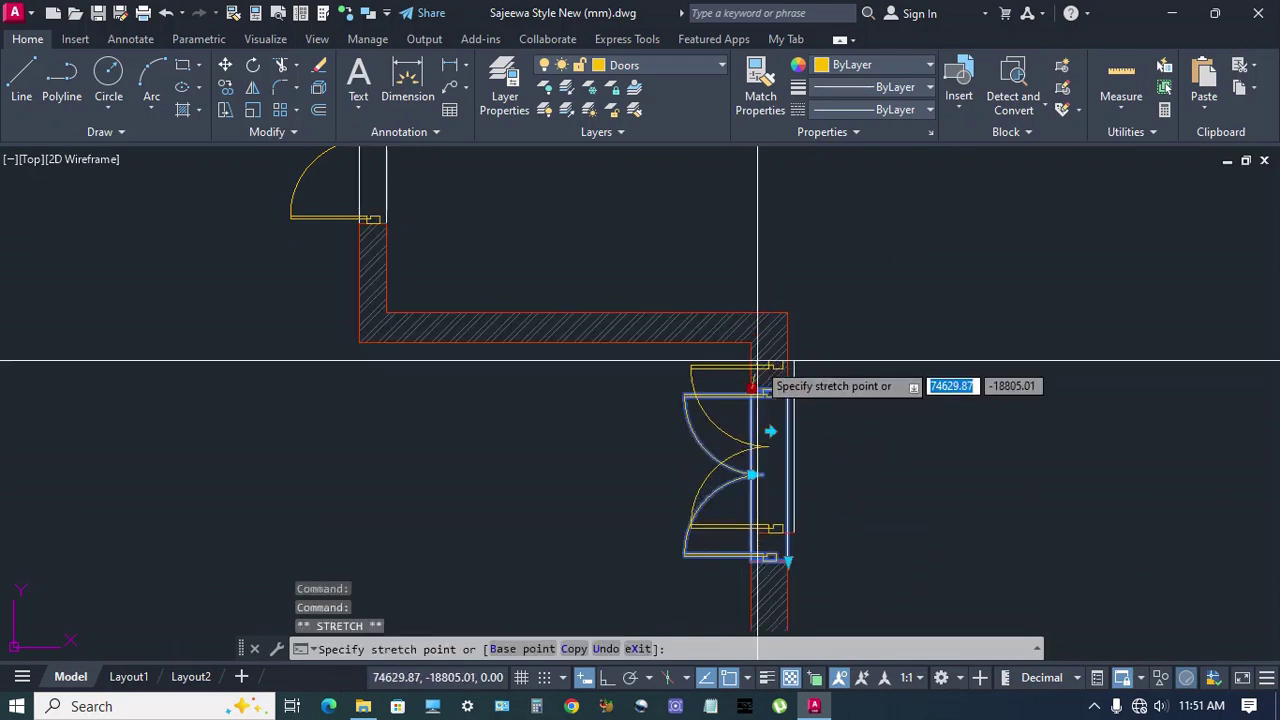
pyautogui.press('Escape')
pyautogui.press('Escape')
# - Set WIPEOUTFRAME to 0 to hide the wipeout frames in the door openings
pyautogui.scroll(-2, 766, 371)
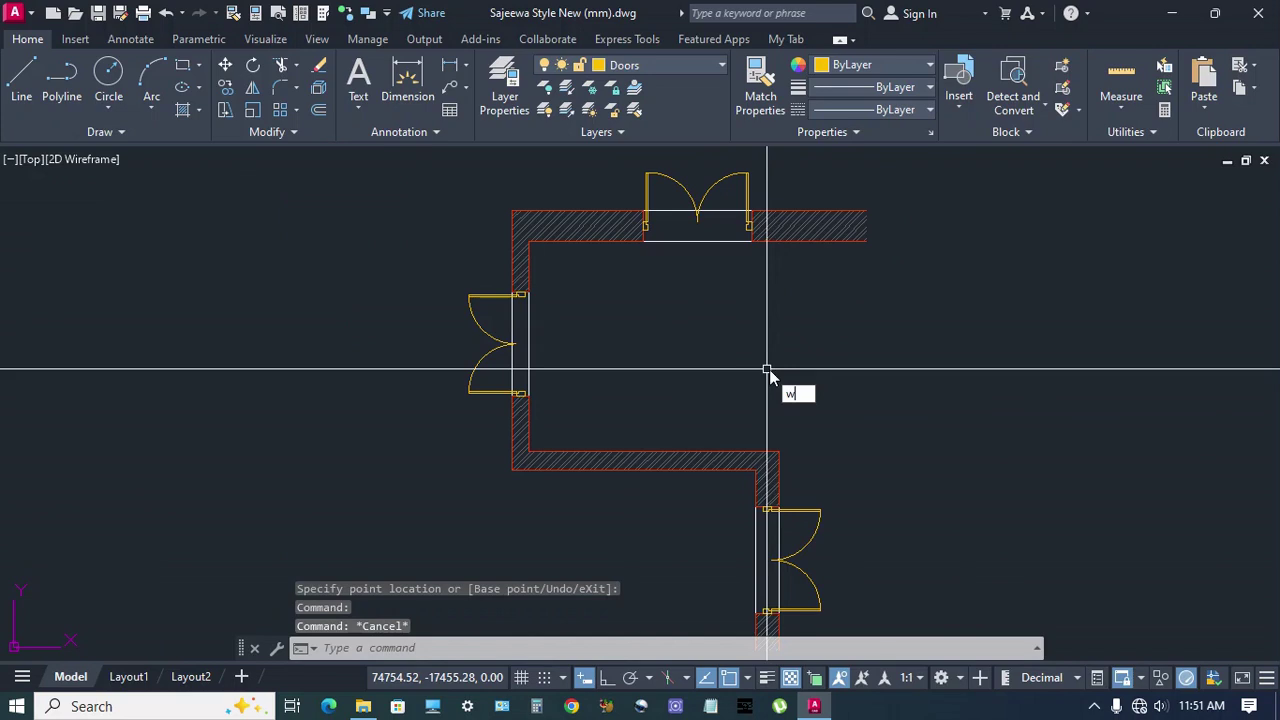
pyautogui.write('wi')
pyautogui.click(843, 413)
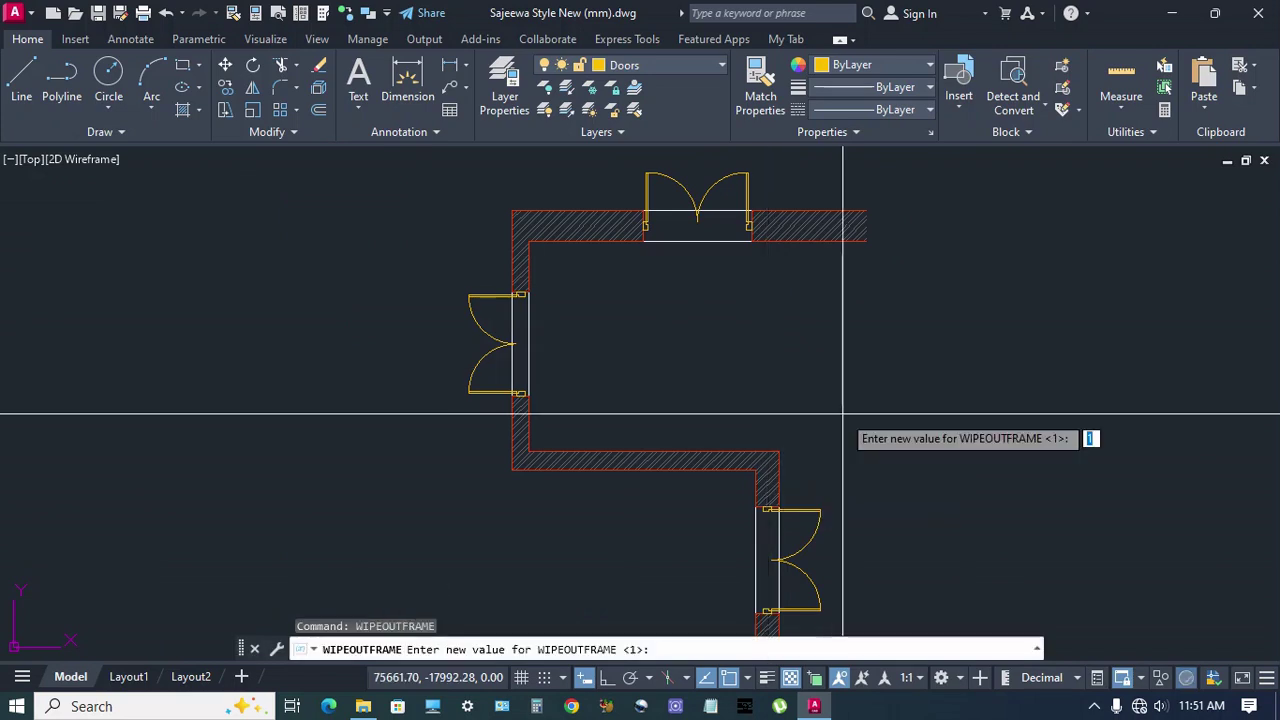
pyautogui.write('0')
pyautogui.press('Return')
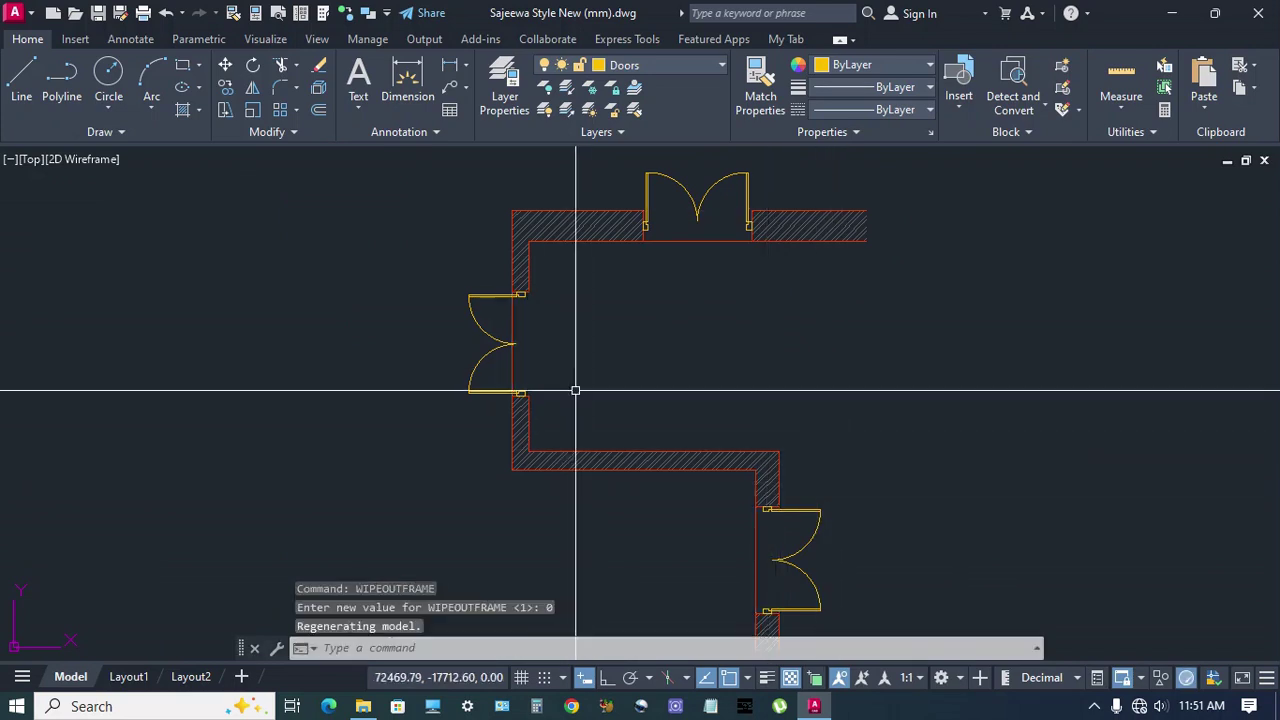
# - Extend the opening of the left wall's double door further downward
pyautogui.scroll(4, 543, 349)
pyautogui.click(481, 306)
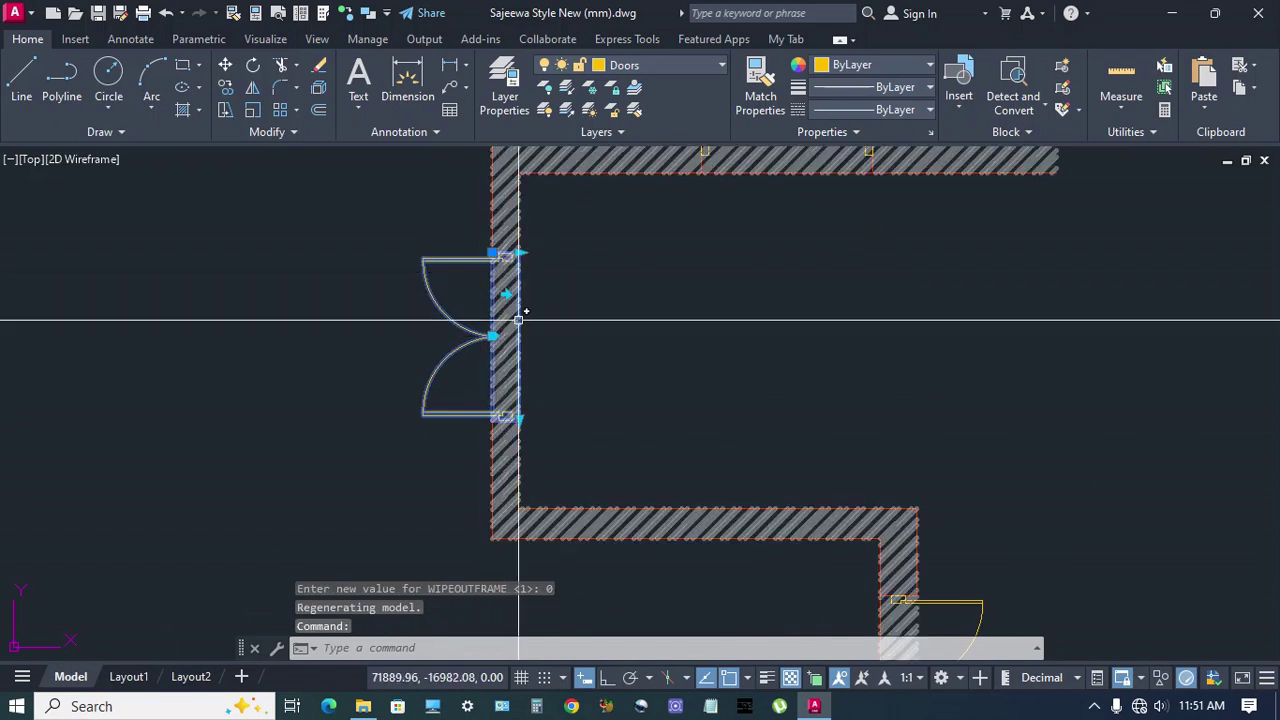
pyautogui.click(518, 418)
pyautogui.click(518, 449)
# - Widen the upper wall's double door further toward the wall corner and flip it to swing inward
pyautogui.scroll(-2, 518, 449)
pyautogui.click(686, 214)
pyautogui.scroll(2, 708, 206)
pyautogui.click(695, 203)
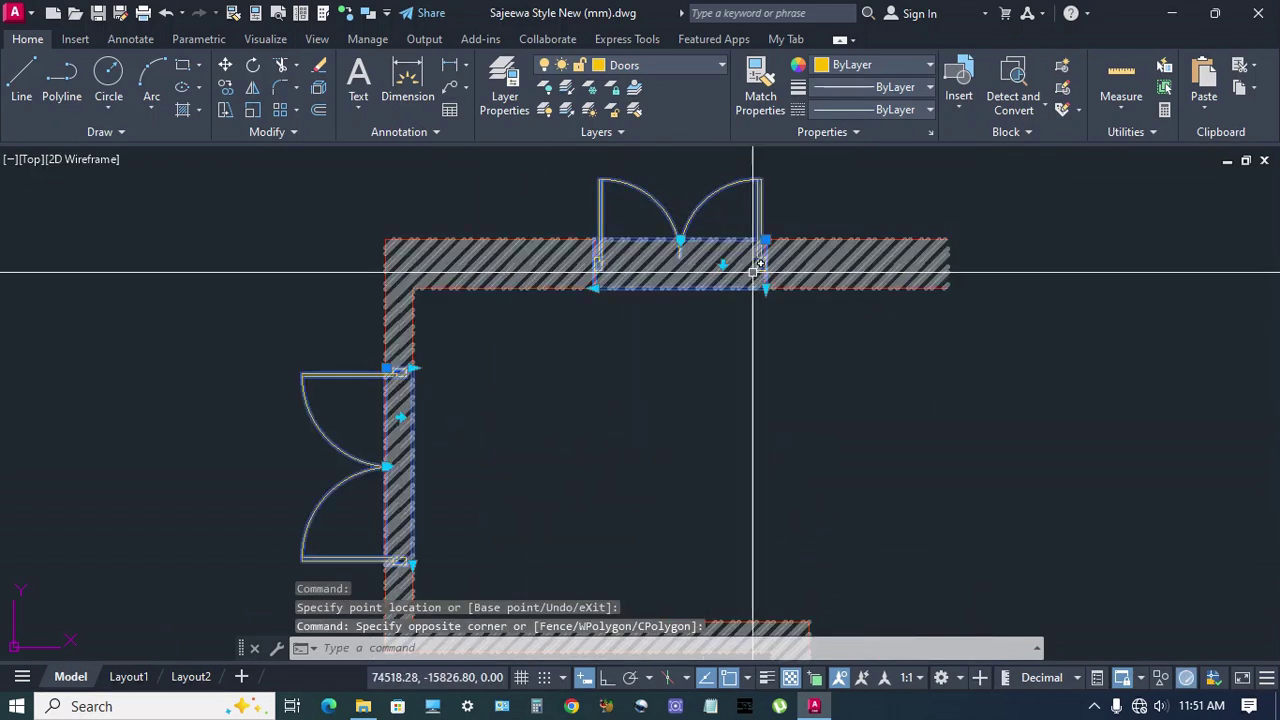
pyautogui.click(593, 288)
pyautogui.click(575, 288)
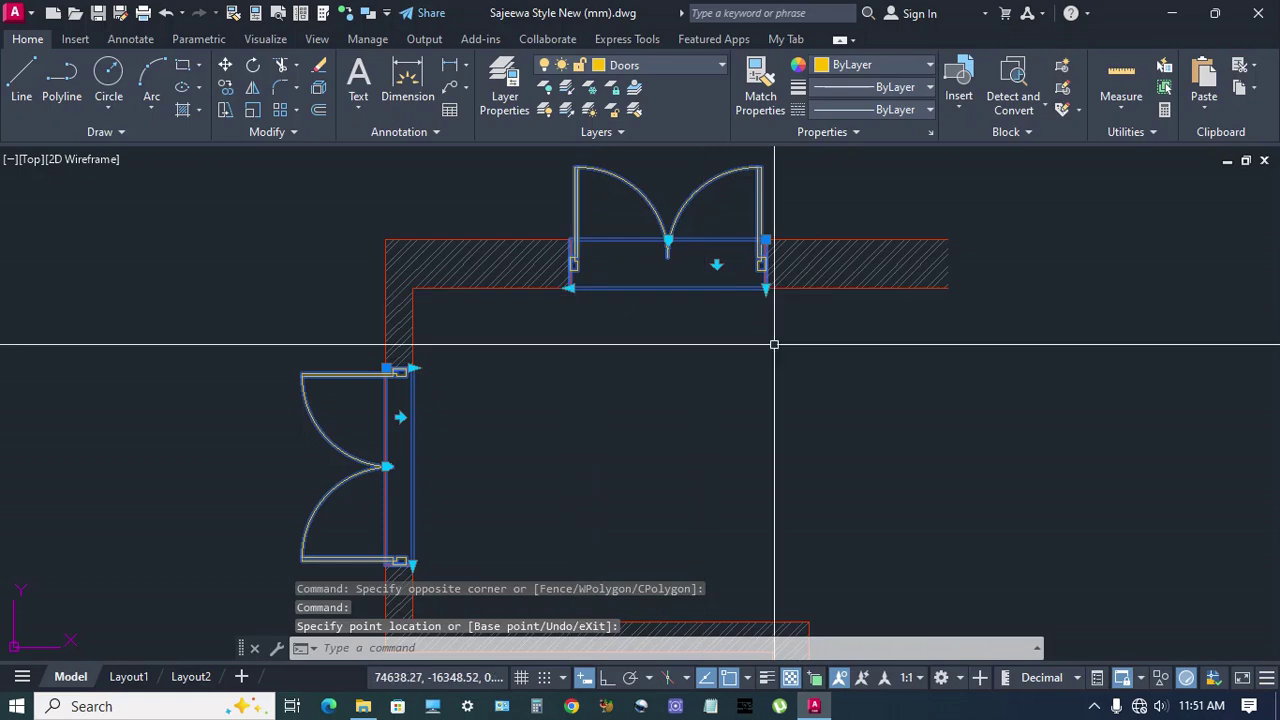
pyautogui.click(766, 289)
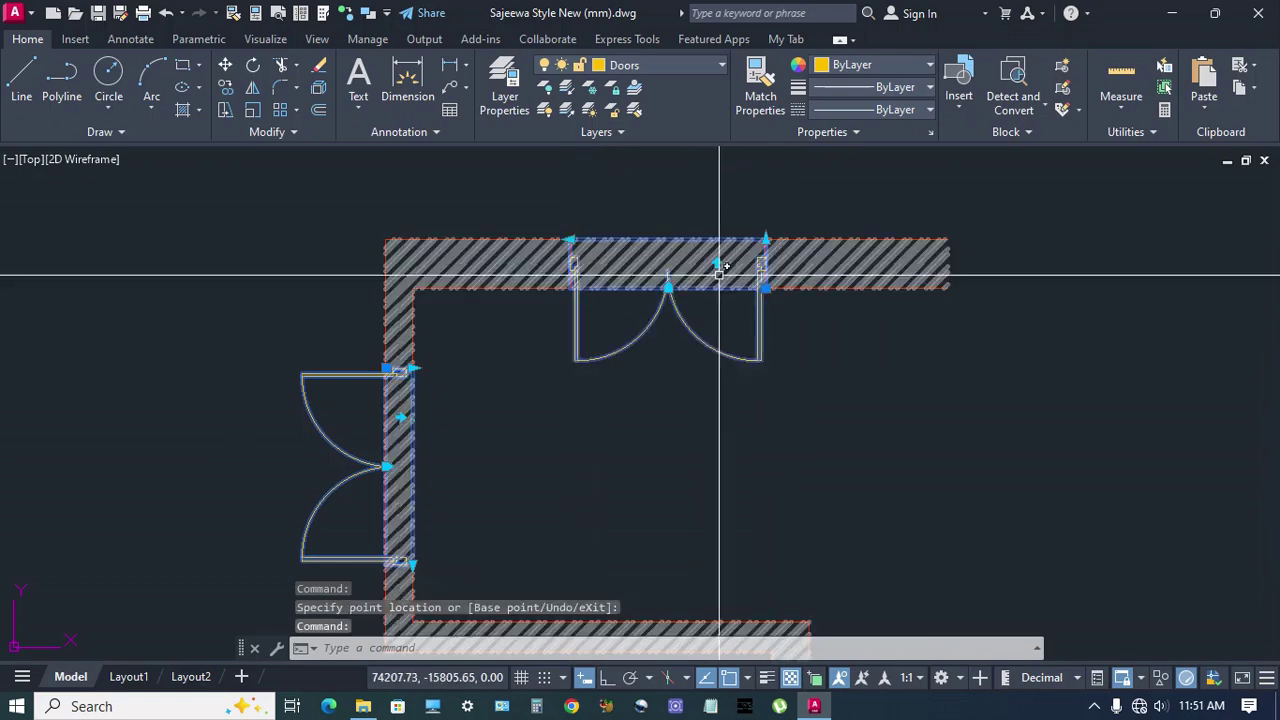
pyautogui.scroll(-2, 760, 300)
pyautogui.press('Escape')
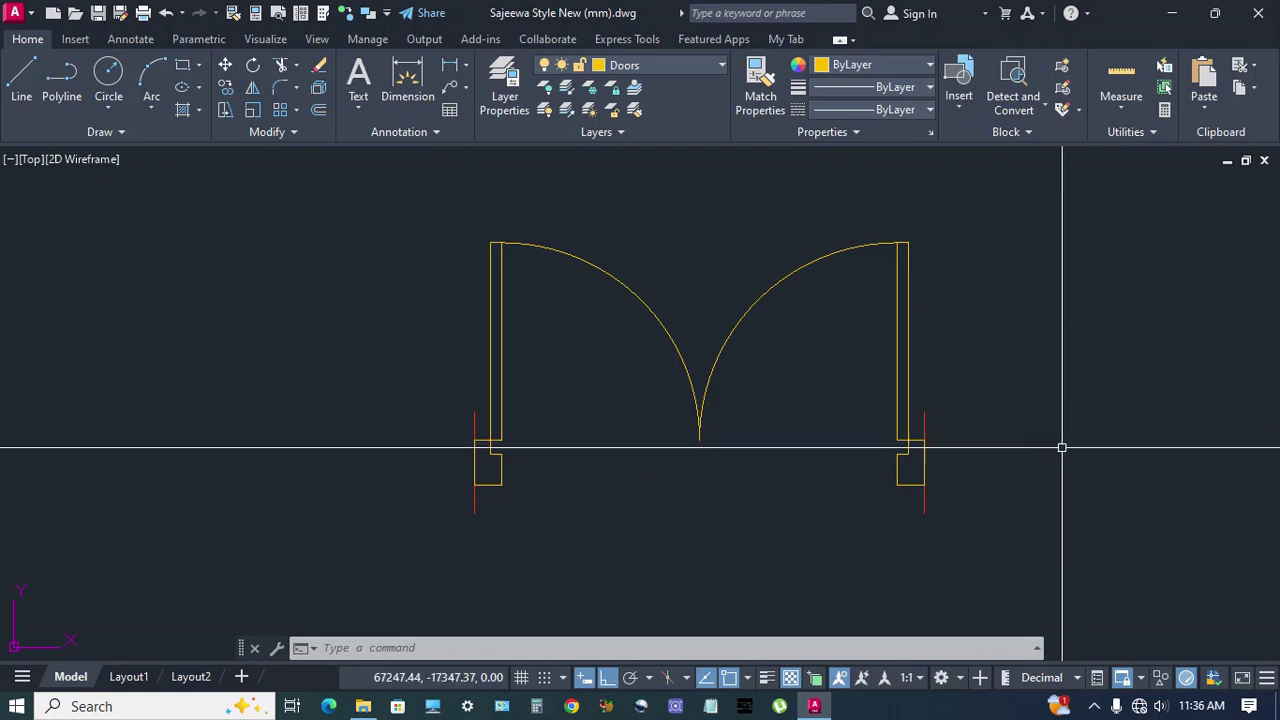
# - Draw a rectangular wipeout through the four endpoints of the red jamb lines on both sides of the double door
pyautogui.moveTo(856, 411); pyautogui.dragTo(845, 417, button='middle')
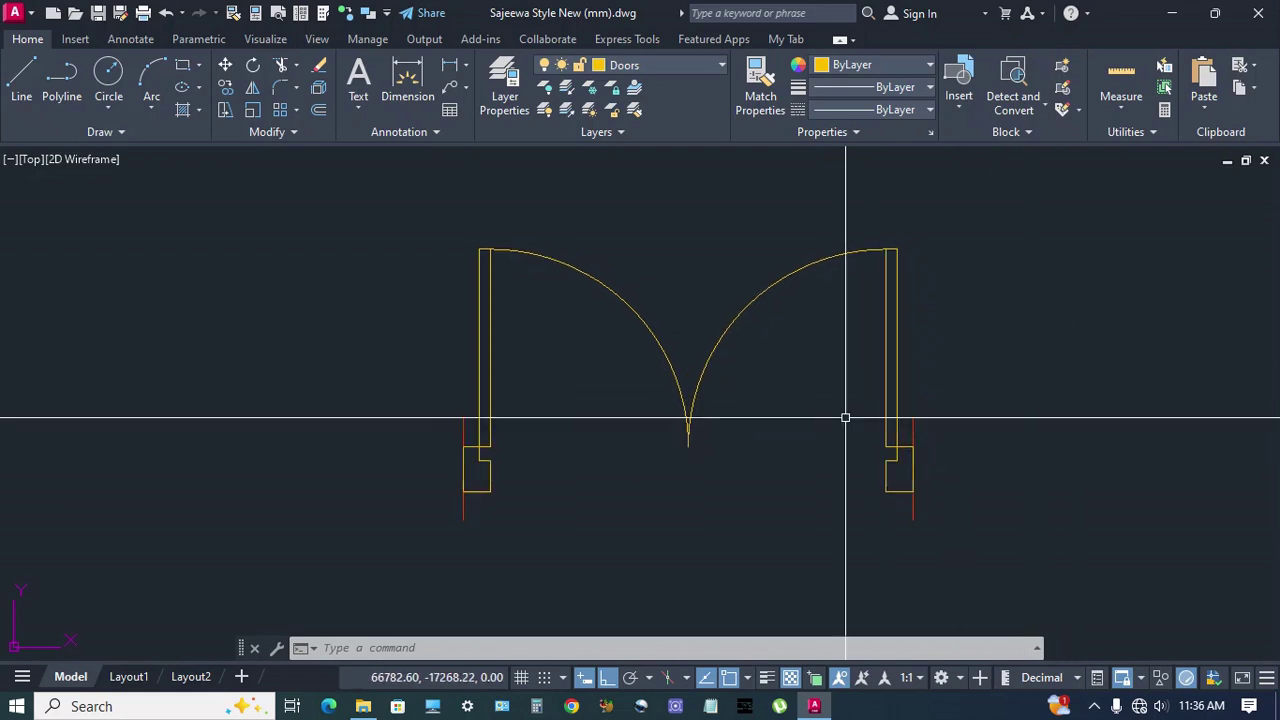
pyautogui.write('i')
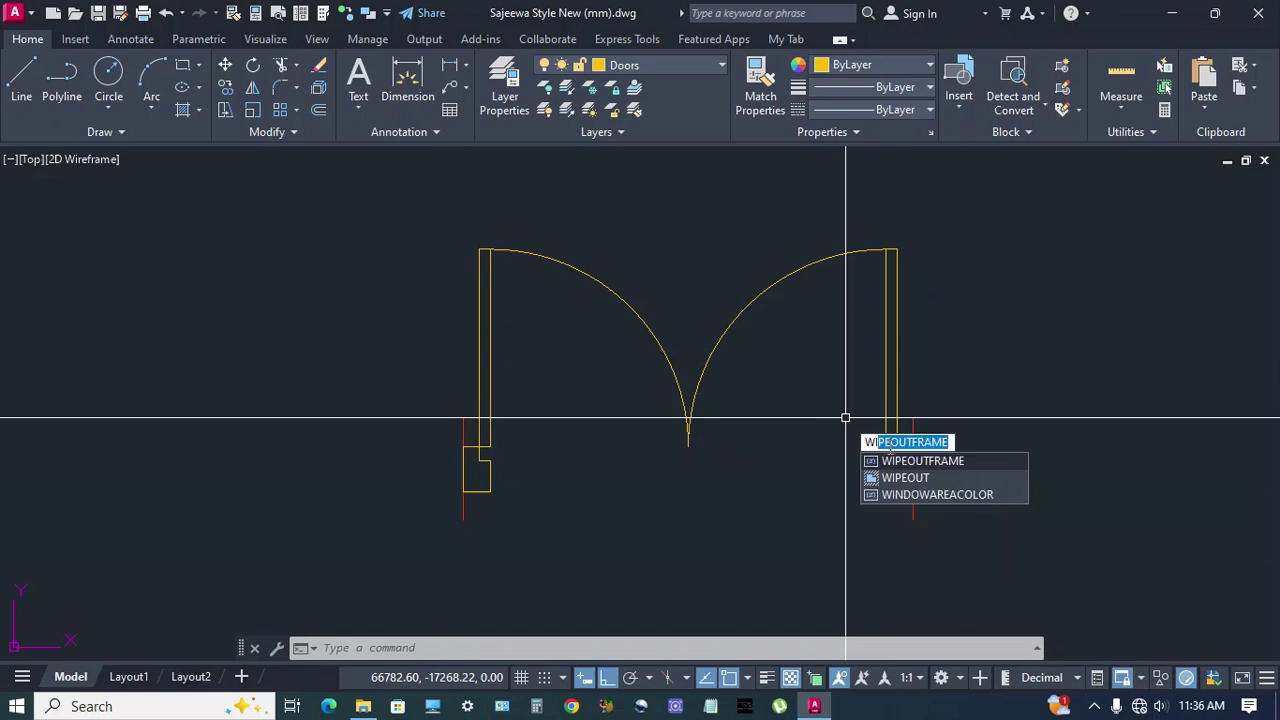
pyautogui.click(905, 479)
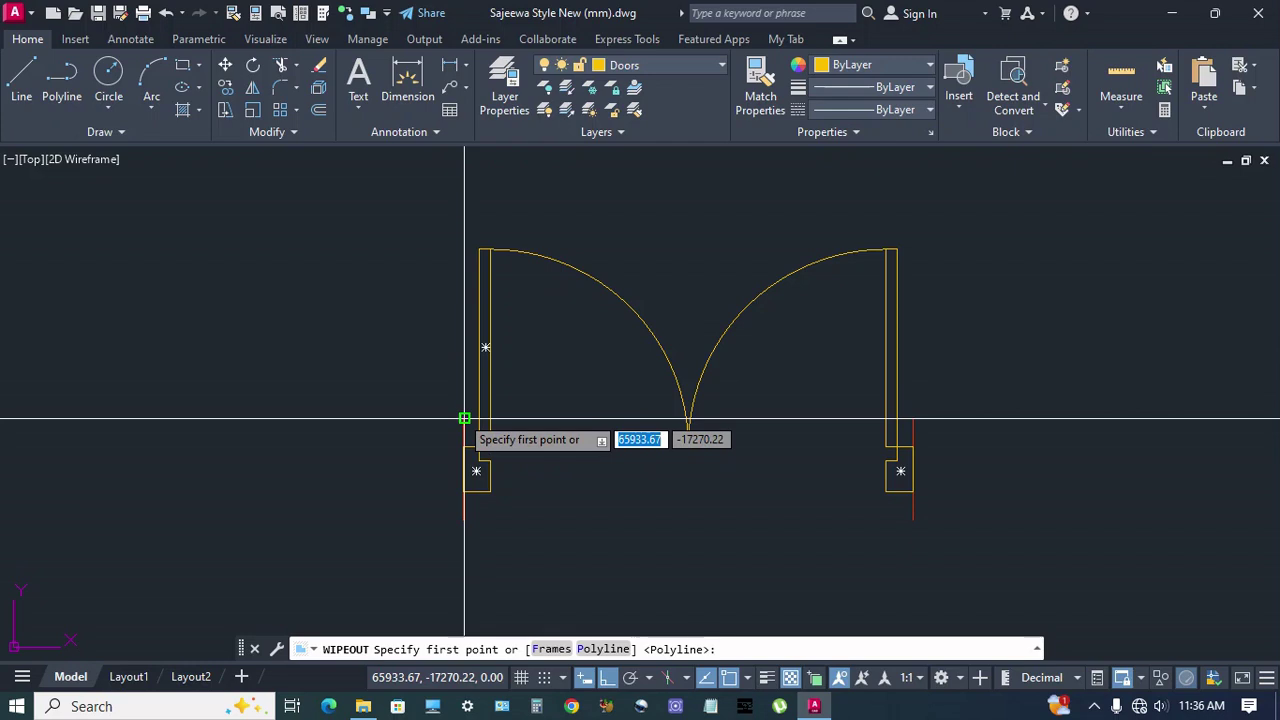
pyautogui.click(464, 418)
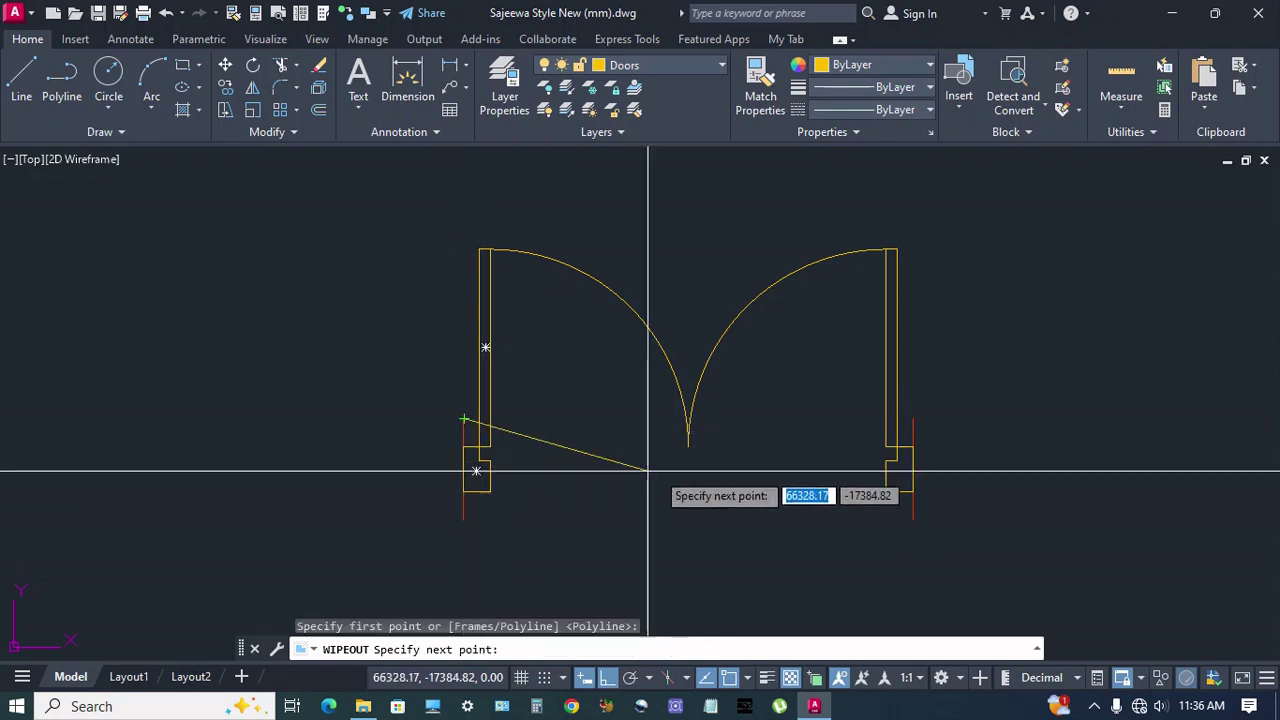
pyautogui.click(912, 418)
pyautogui.click(912, 518)
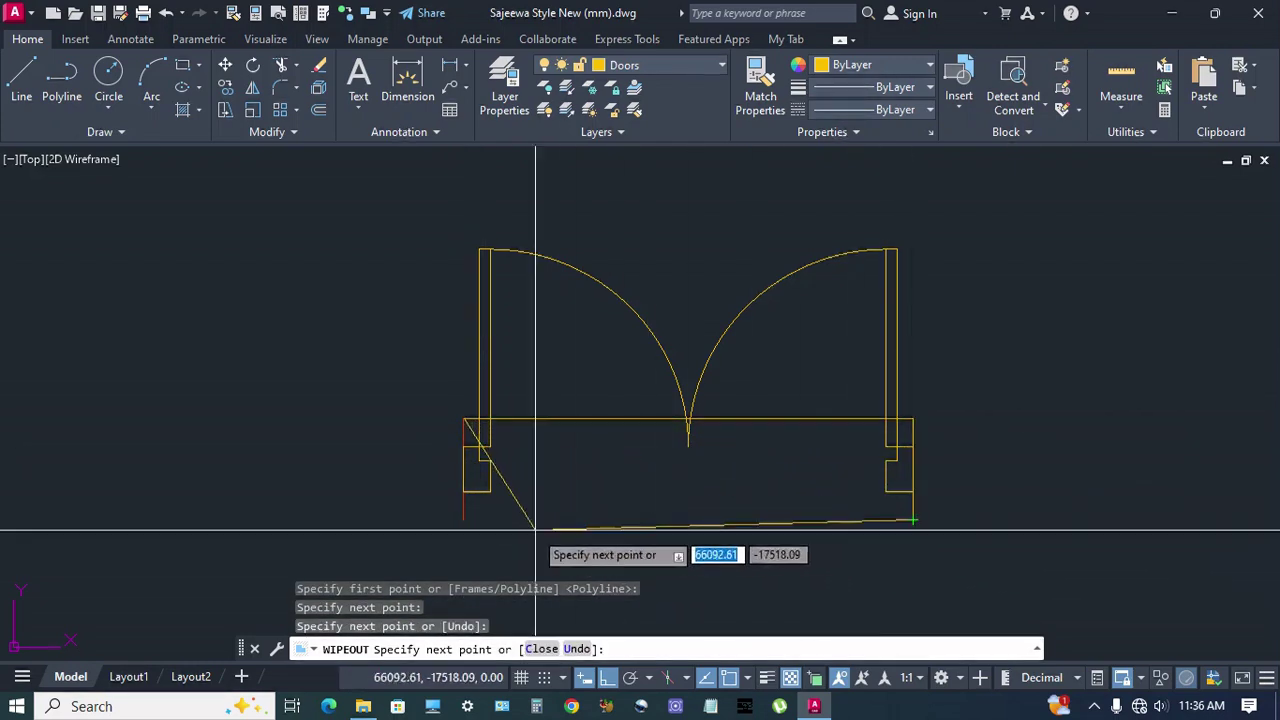
pyautogui.click(464, 518)
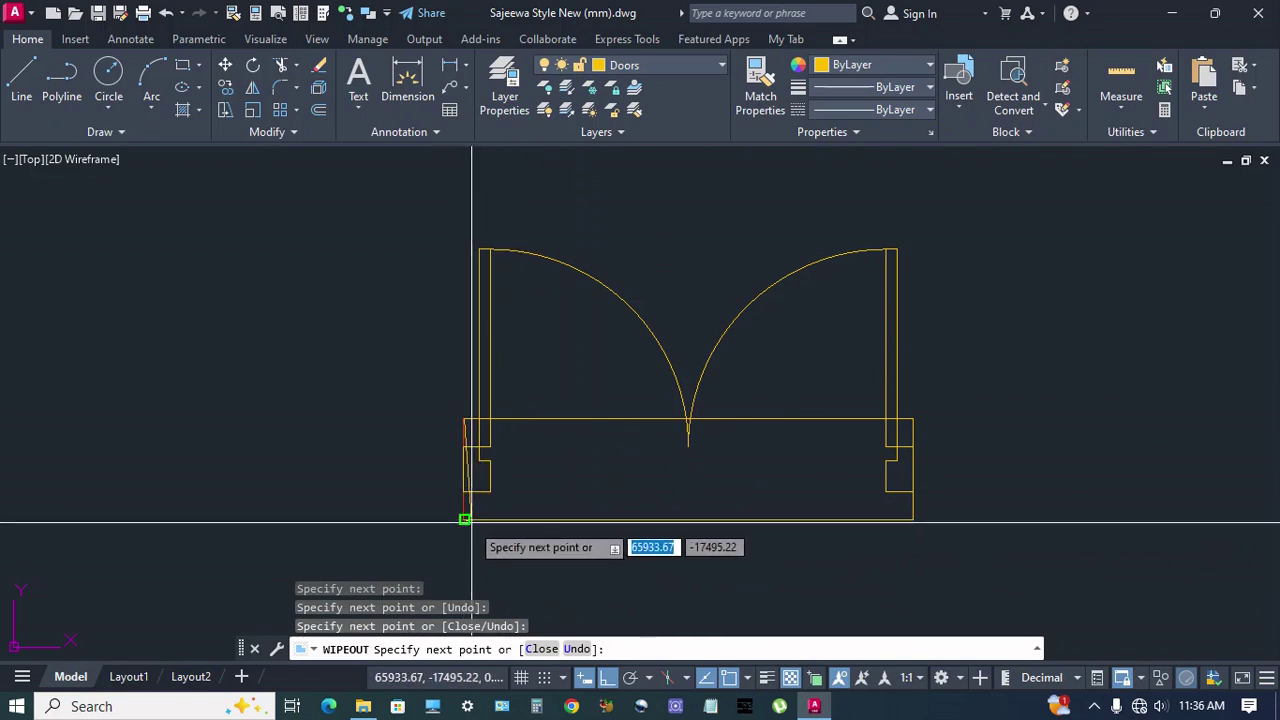
pyautogui.press('Return')
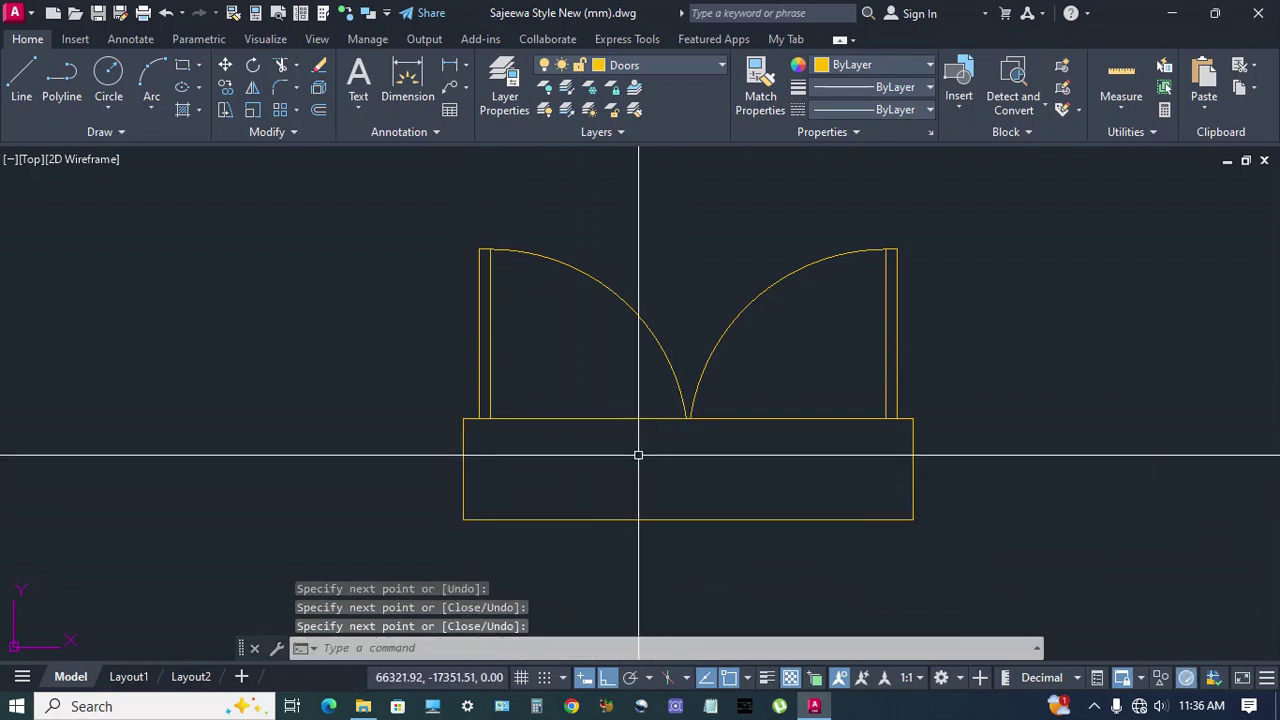
# - Assign the wipeout to the Wipeout layer and send it behind the door linework
pyautogui.click(632, 420)
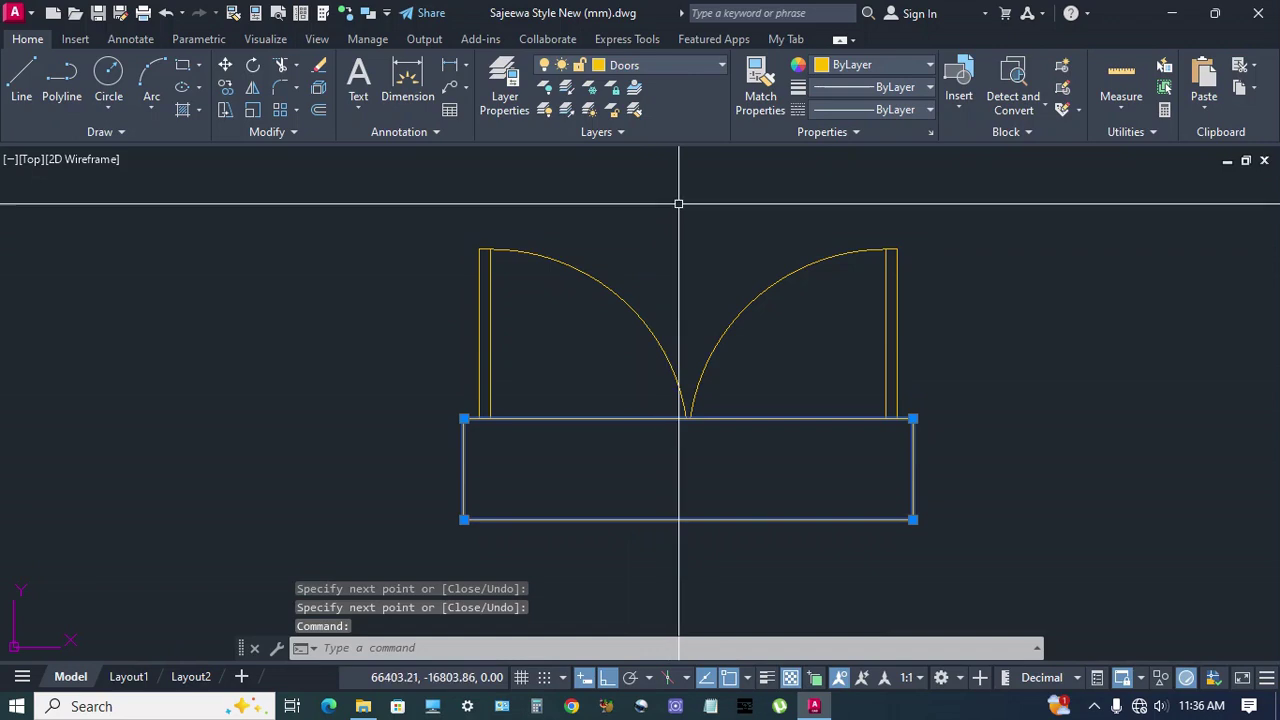
pyautogui.click(678, 68)
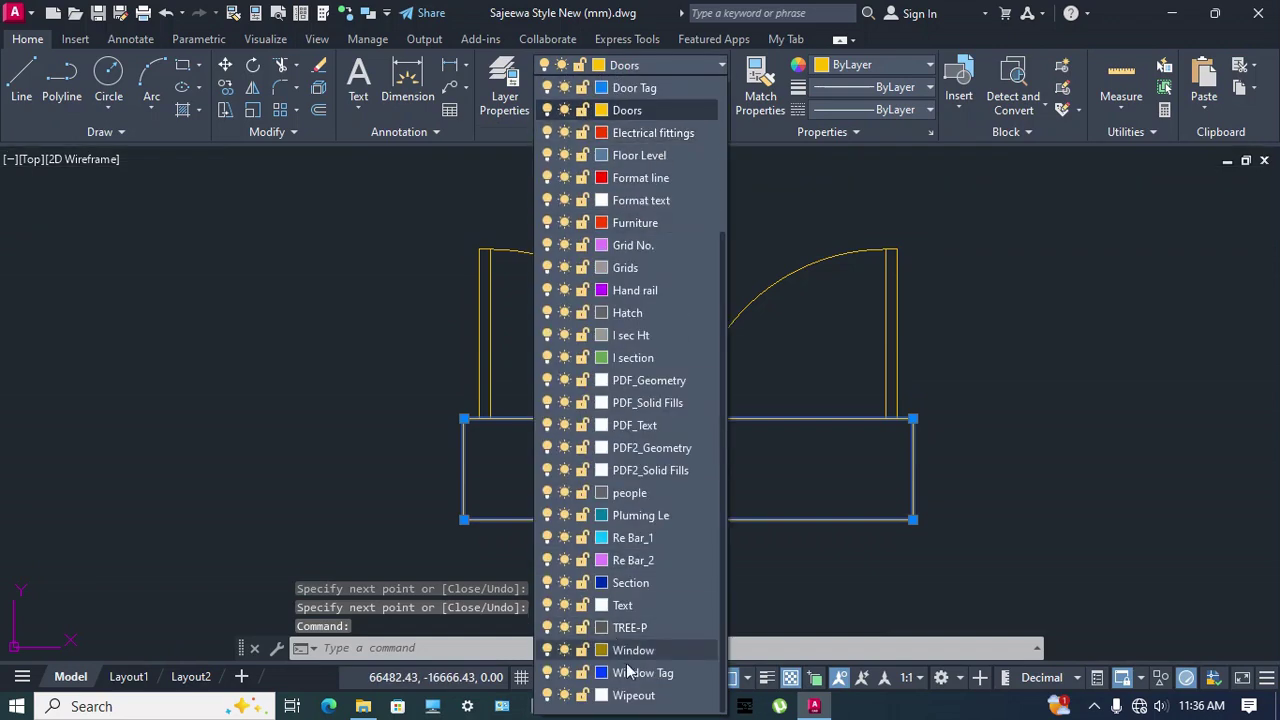
pyautogui.click(634, 695)
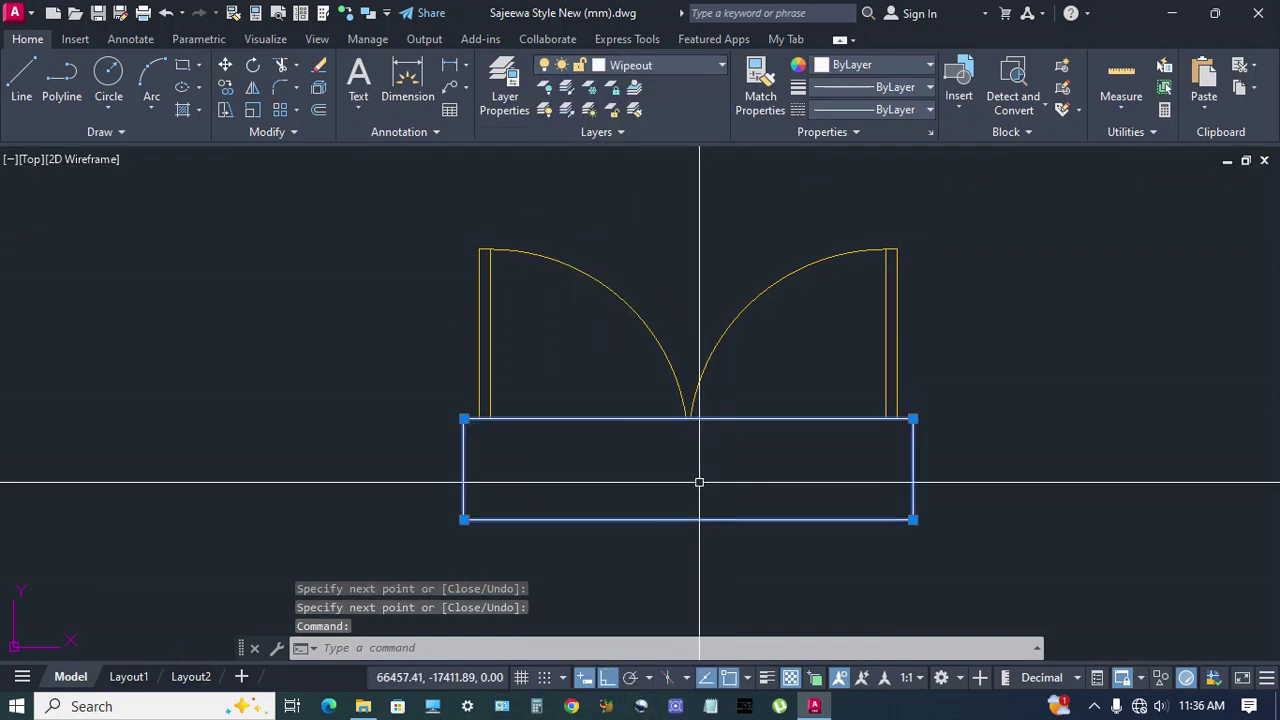
pyautogui.click(367, 14)
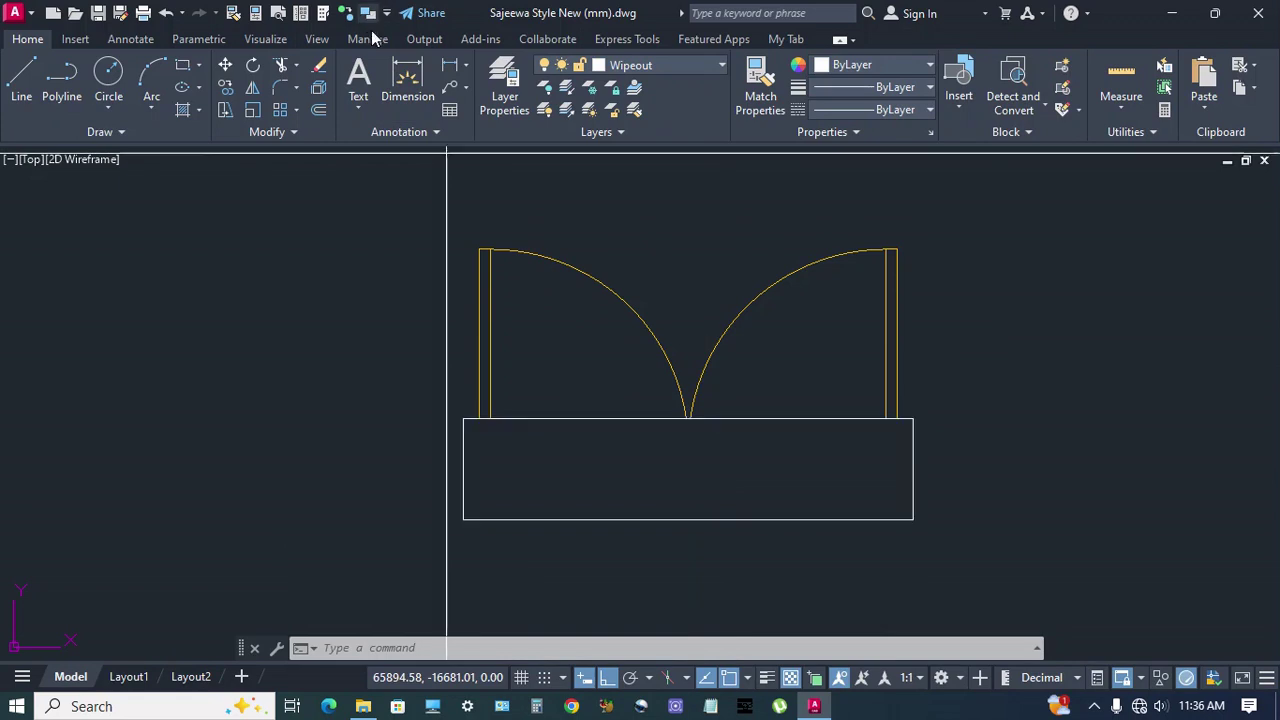
pyautogui.click(547, 258)
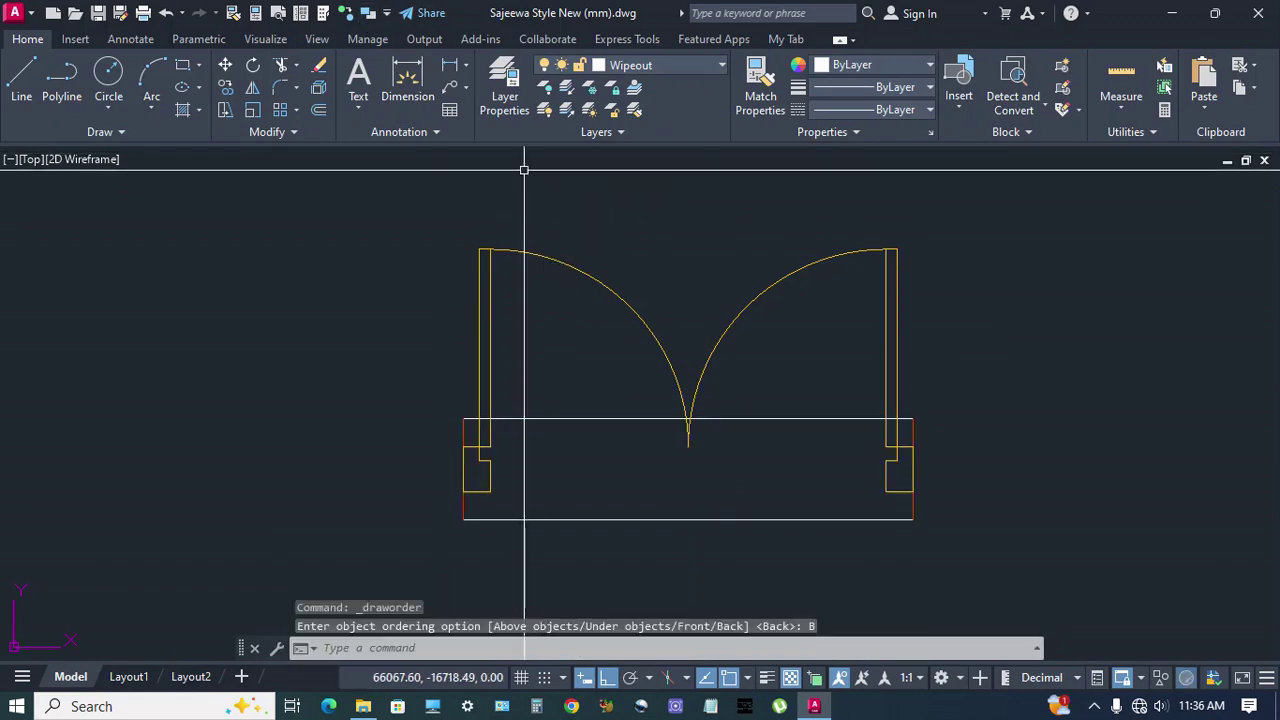
# - Start a block definition named D.Sash D and select the whole double door, including its wipeout and jamb lines
pyautogui.moveTo(777, 414)
pyautogui.mouseDown(button='middle')
pyautogui.moveTo(789, 451)
pyautogui.moveTo(794, 434)
pyautogui.moveTo(799, 443)
pyautogui.mouseUp(button='middle')
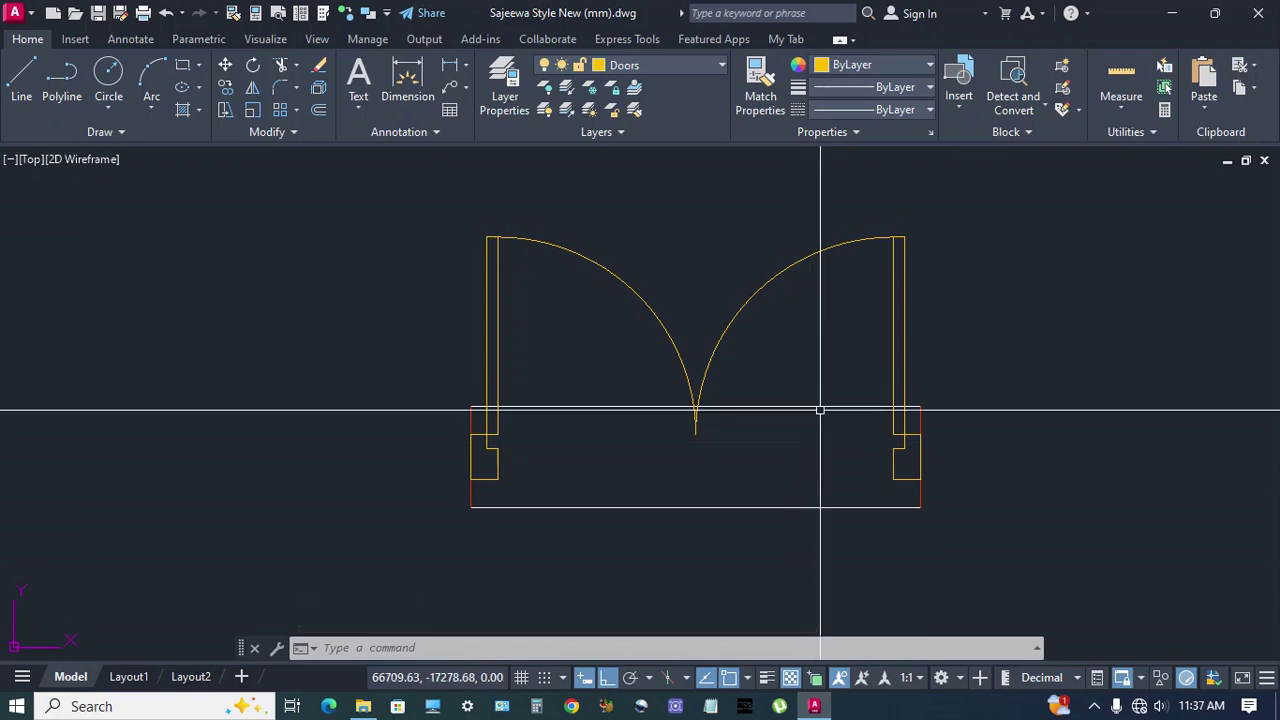
pyautogui.press('Return')
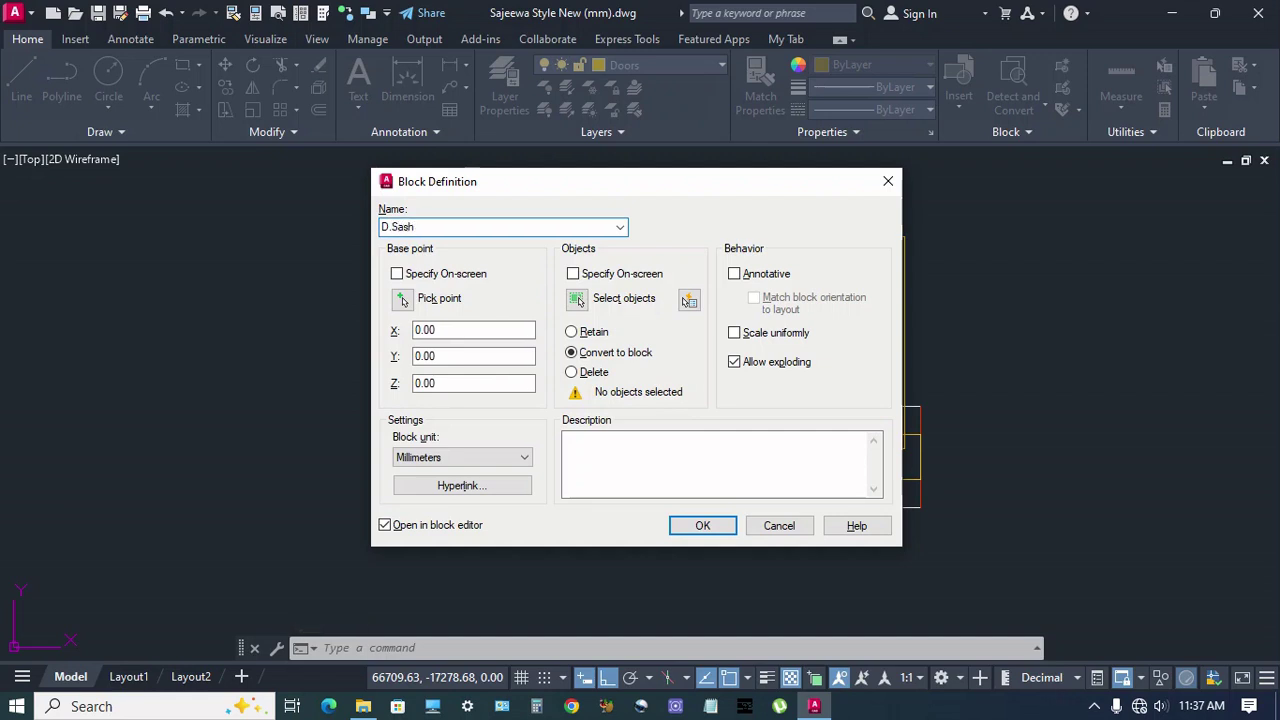
pyautogui.click(578, 300)
pyautogui.click(407, 219)
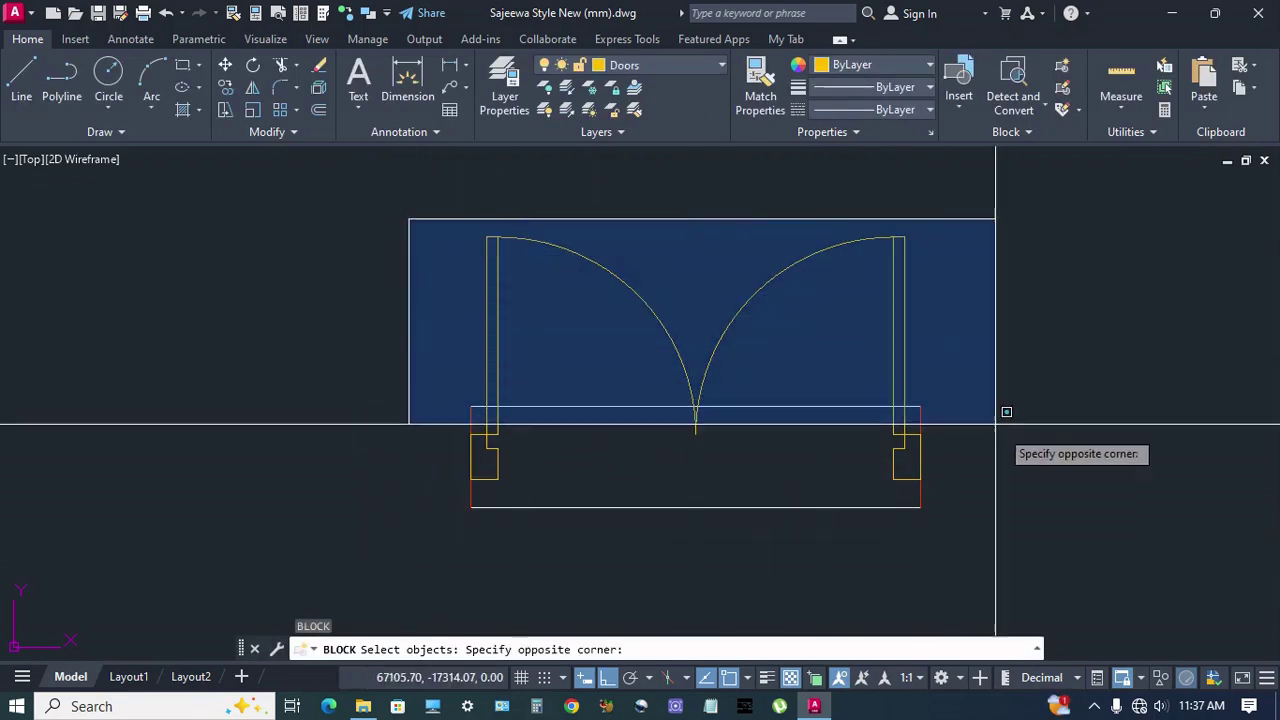
pyautogui.click(994, 540)
pyautogui.press('Return')
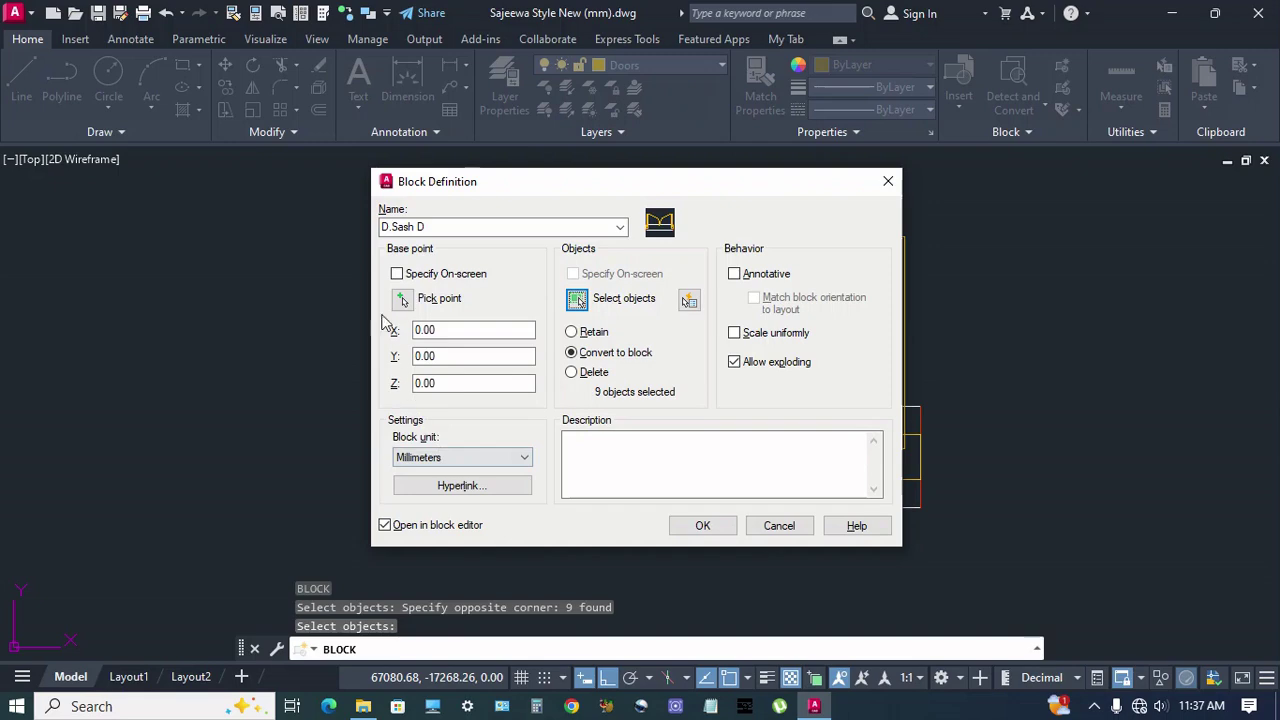
# - Set the block's base point at the upper end of the left jamb line and create it, opening it for block editing
pyautogui.click(403, 300)
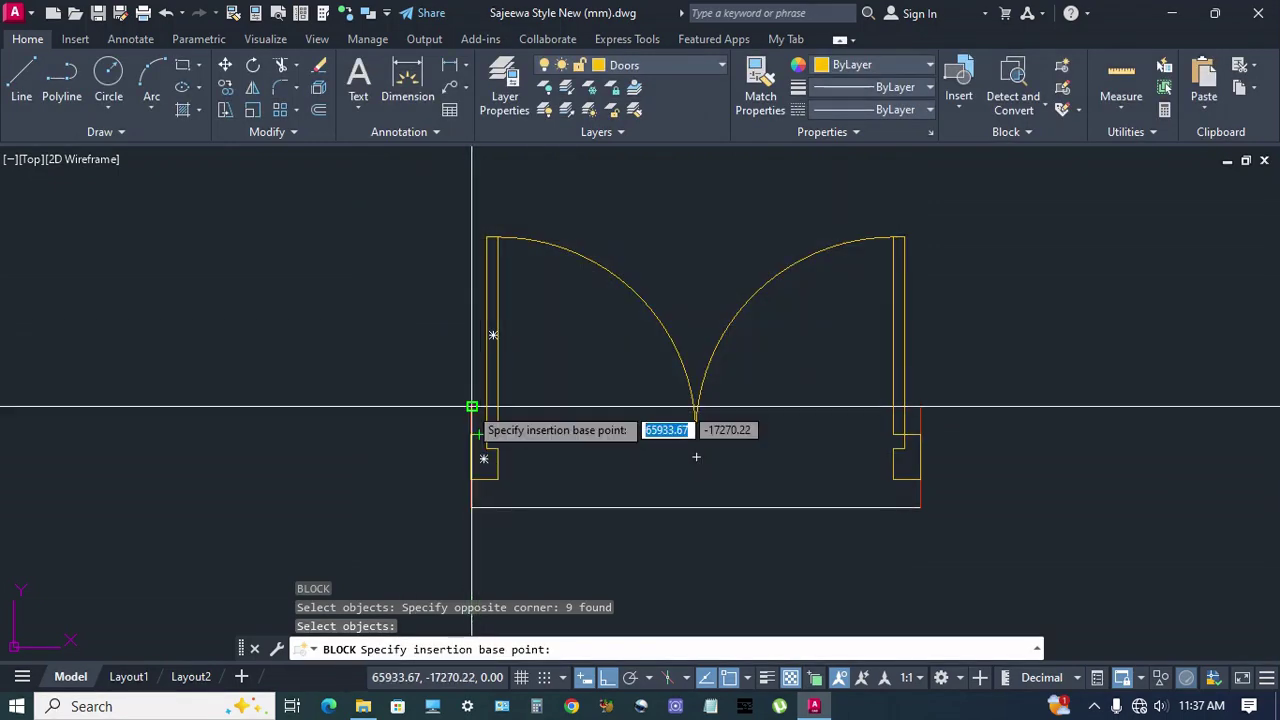
pyautogui.scroll(6, 471, 407)
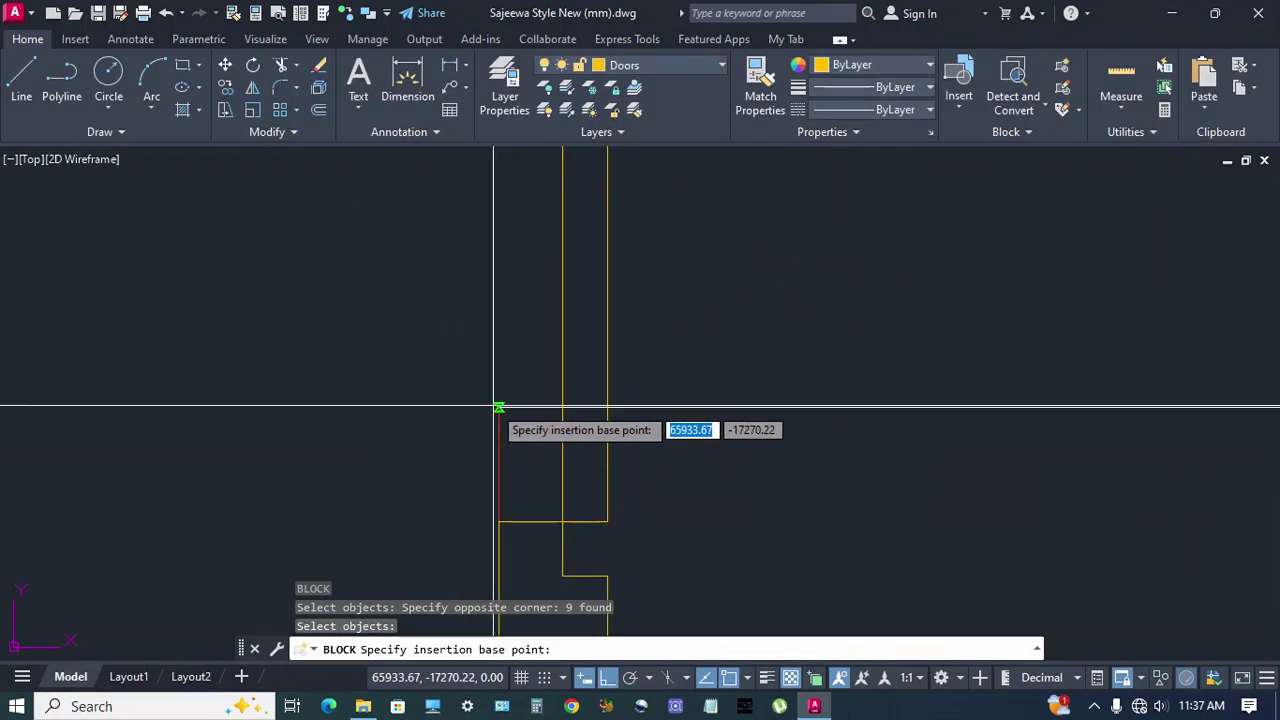
pyautogui.click(499, 408)
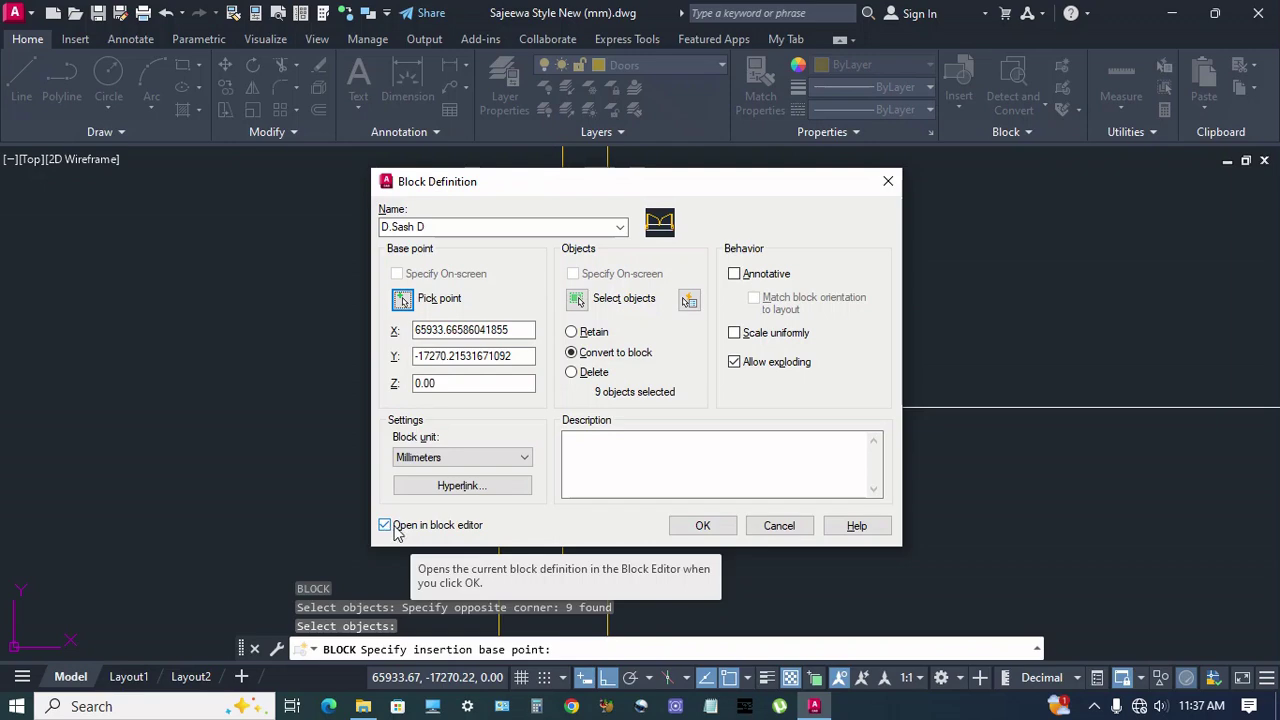
pyautogui.click(704, 527)
# - Place a Basepoint parameter at the block origin, on the upper end of the left jamb line
pyautogui.scroll(-2, 640, 330)
pyautogui.moveTo(633, 316); pyautogui.dragTo(743, 320, button='middle')
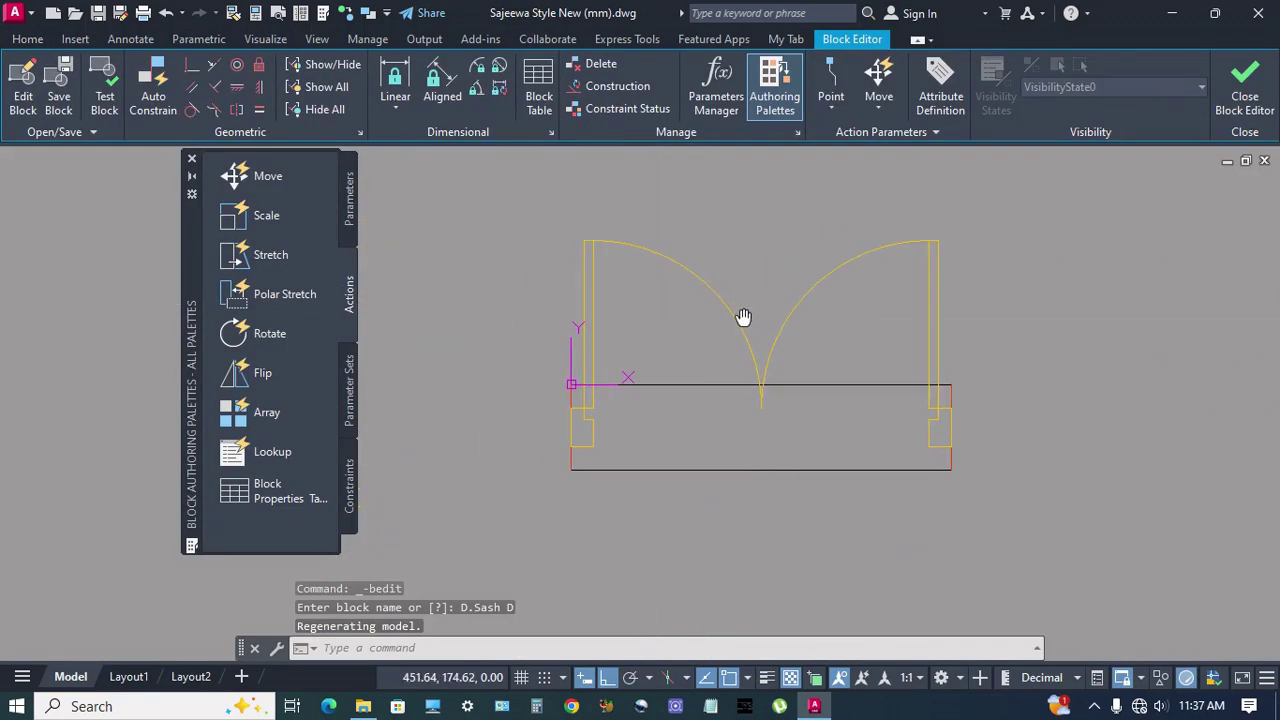
pyautogui.click(350, 205)
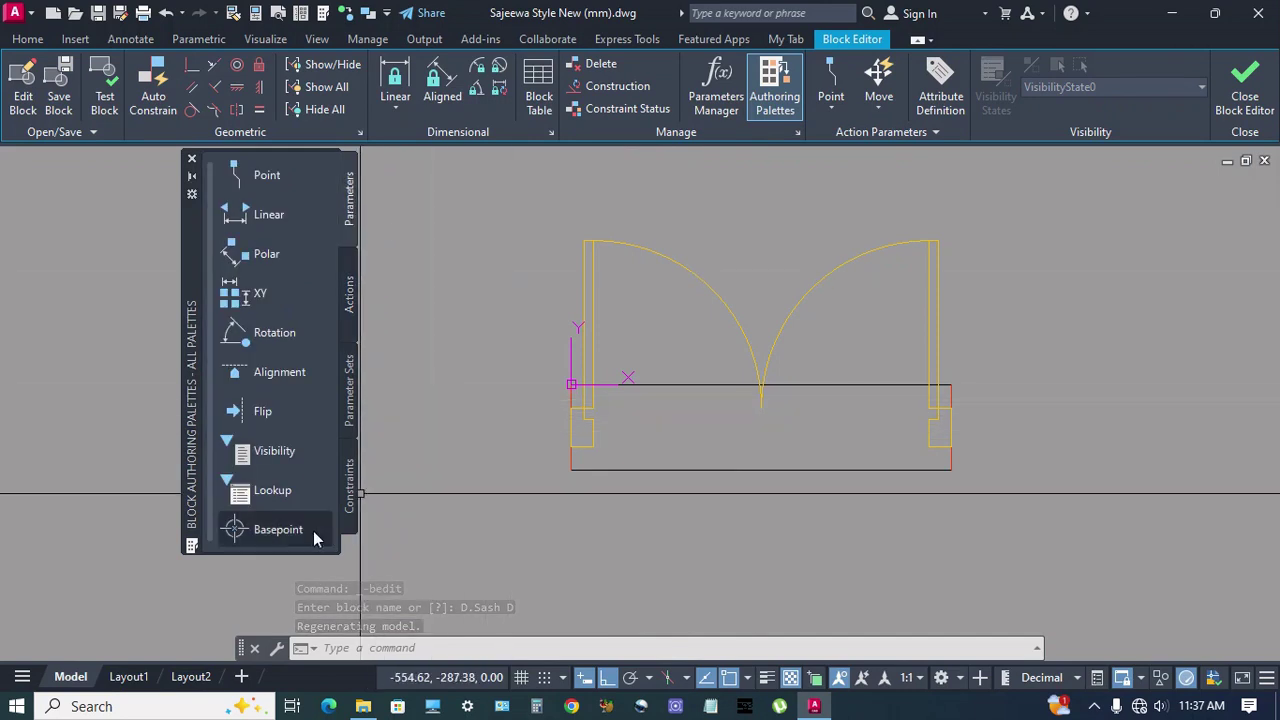
pyautogui.click(282, 540)
pyautogui.scroll(2, 540, 410)
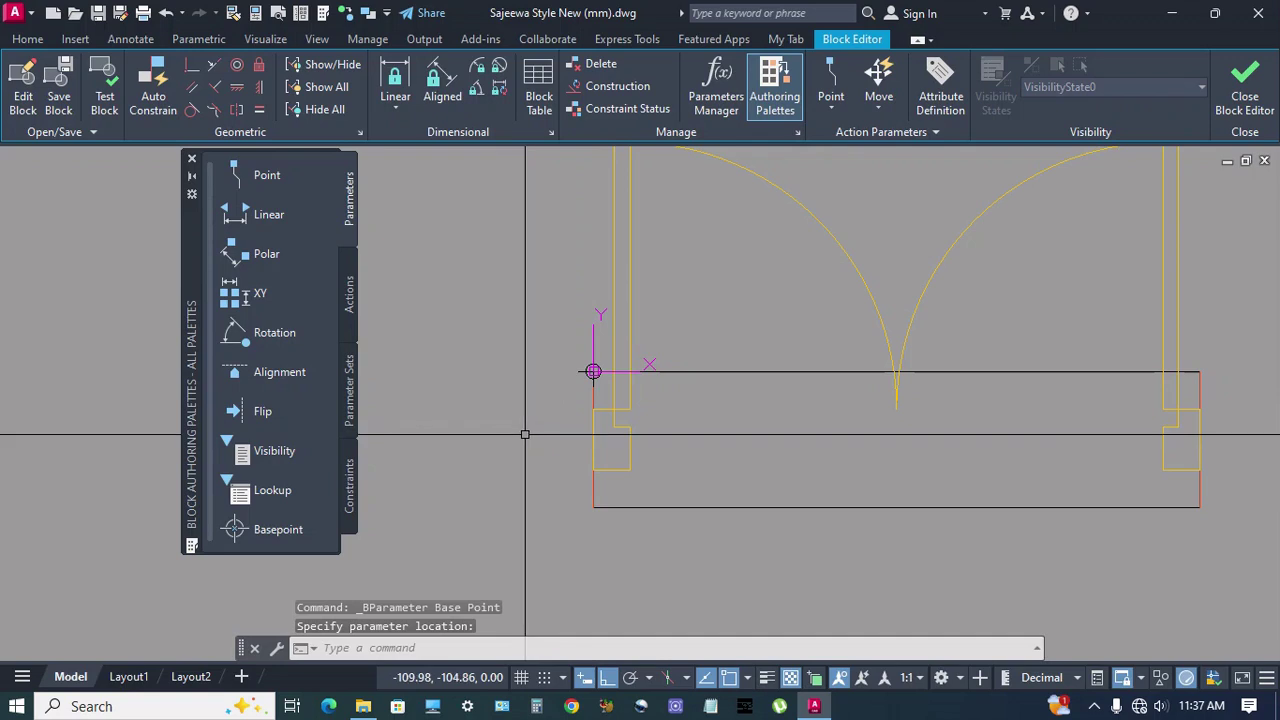
# - Add a horizontal linear parameter between the upper inner corners of the left and right door frames, with its label above
pyautogui.moveTo(715, 408); pyautogui.dragTo(609, 446, button='middle')
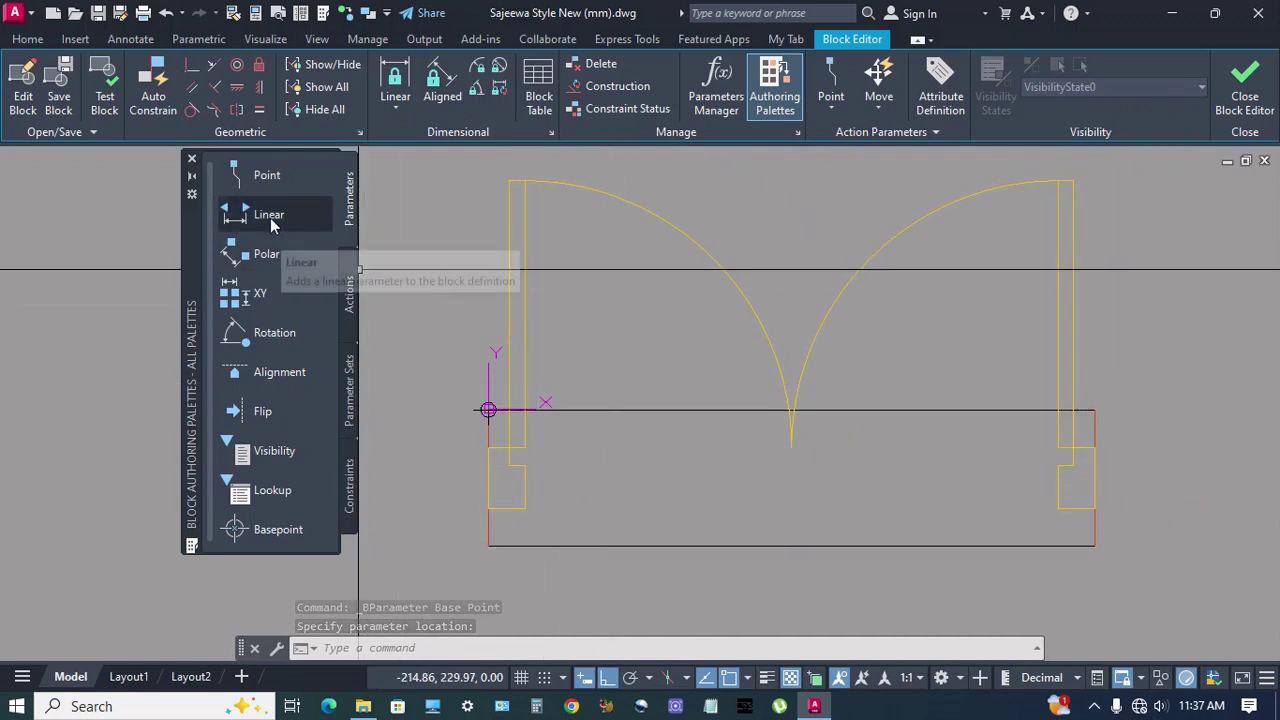
pyautogui.click(269, 216)
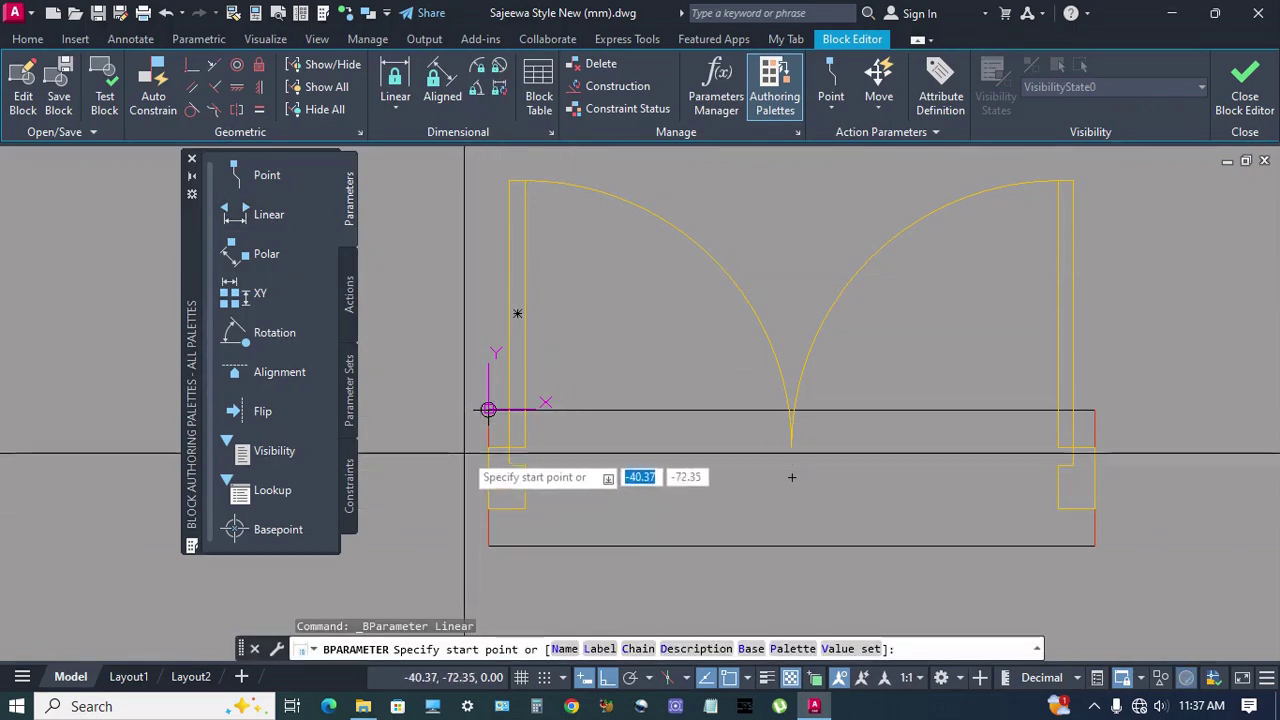
pyautogui.click(527, 446)
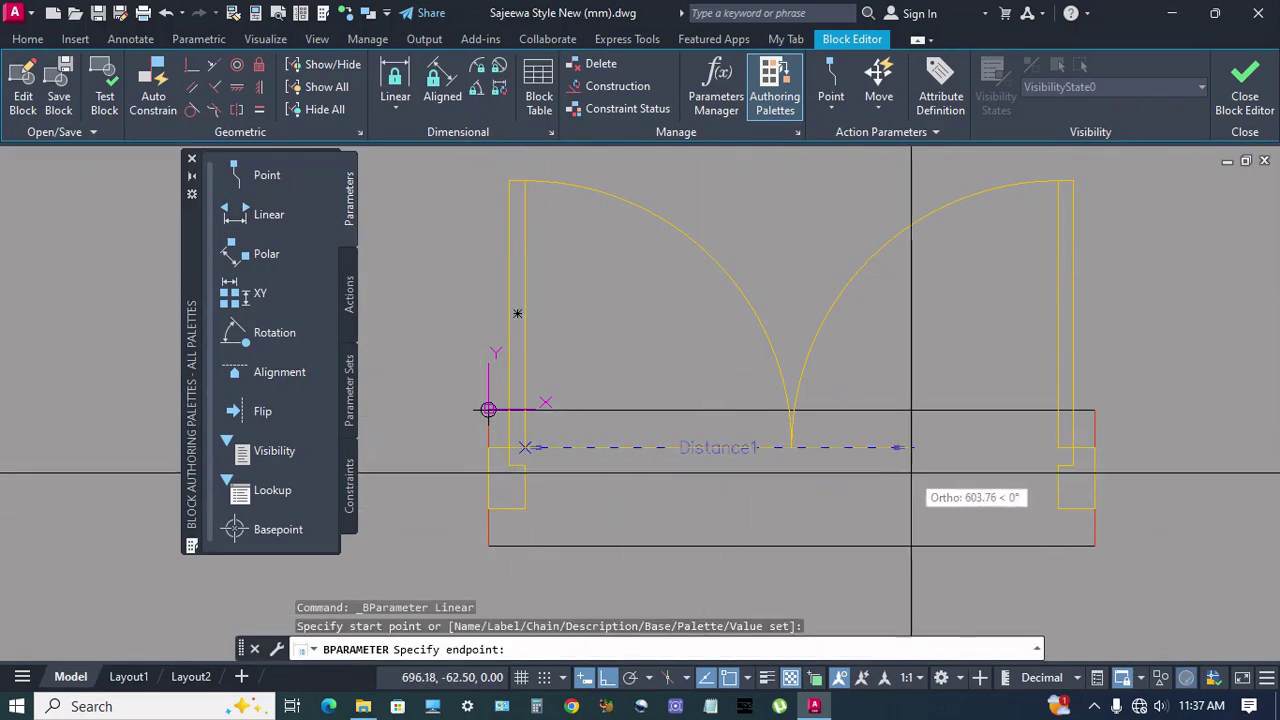
pyautogui.click(1059, 447)
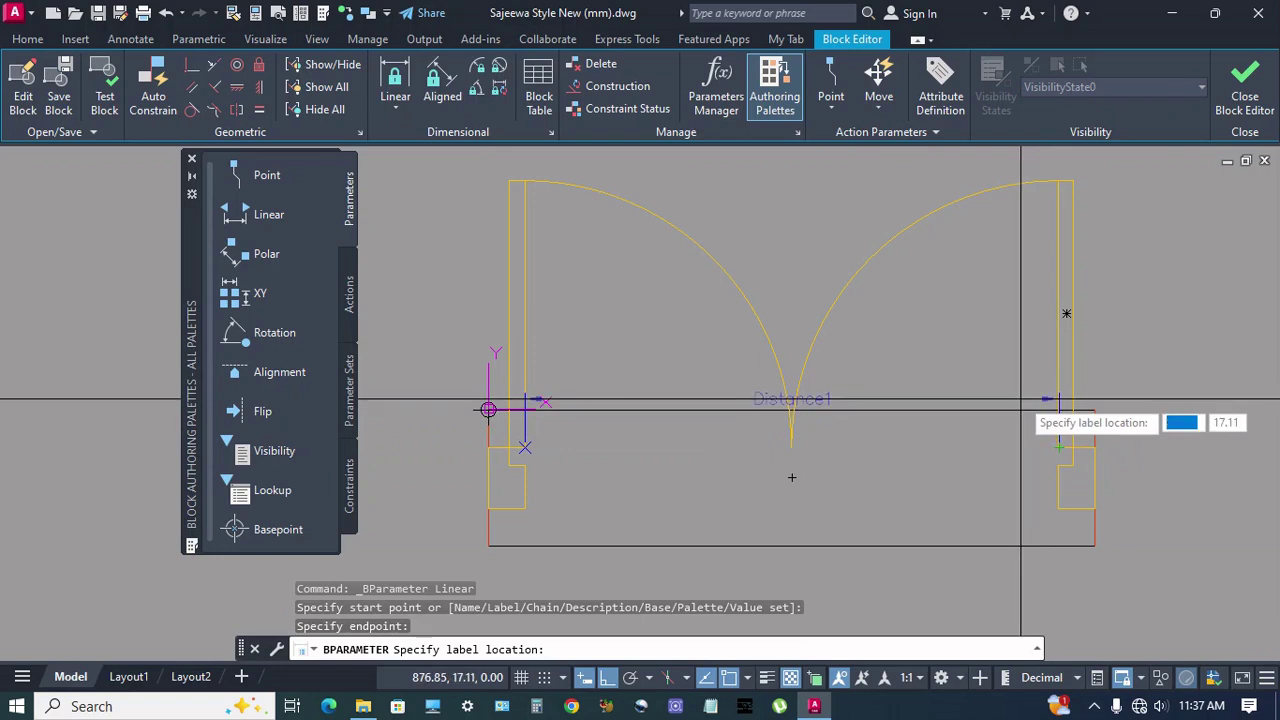
pyautogui.click(830, 388)
# - Add a vertical linear parameter from the upper to the lower end of the left jamb line, with its label outside the door
pyautogui.press('Return')
pyautogui.moveTo(488, 410); pyautogui.dragTo(509, 385, button='middle')
pyautogui.click(509, 385)
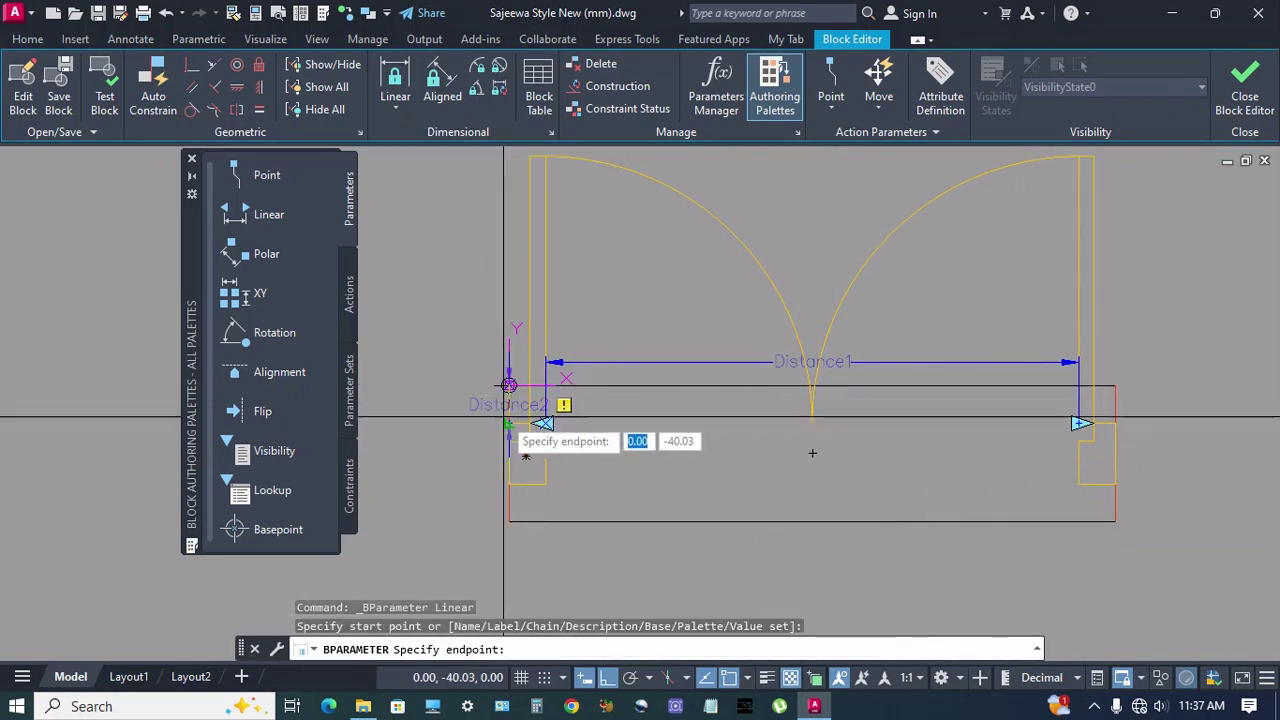
pyautogui.click(509, 519)
pyautogui.click(451, 515)
# - Add a horizontal linear parameter across the full lower edge of the wipeout, with its label below the door
pyautogui.press('Return')
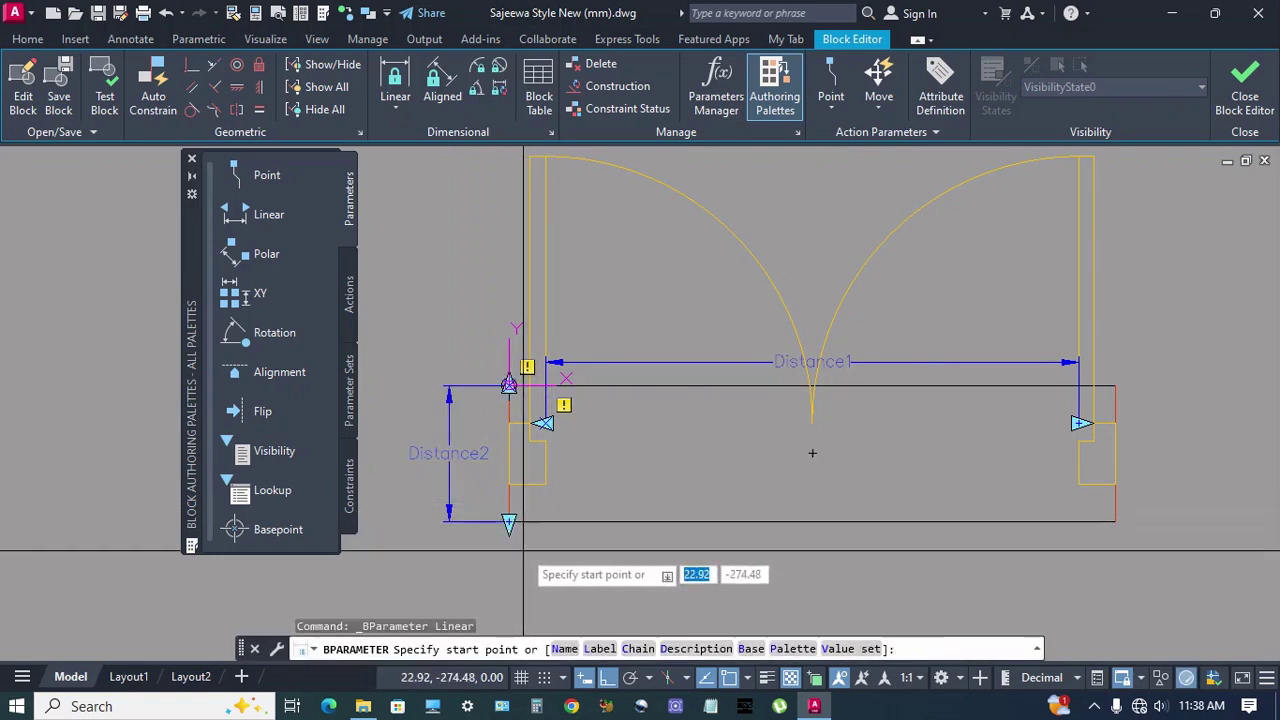
pyautogui.click(509, 521)
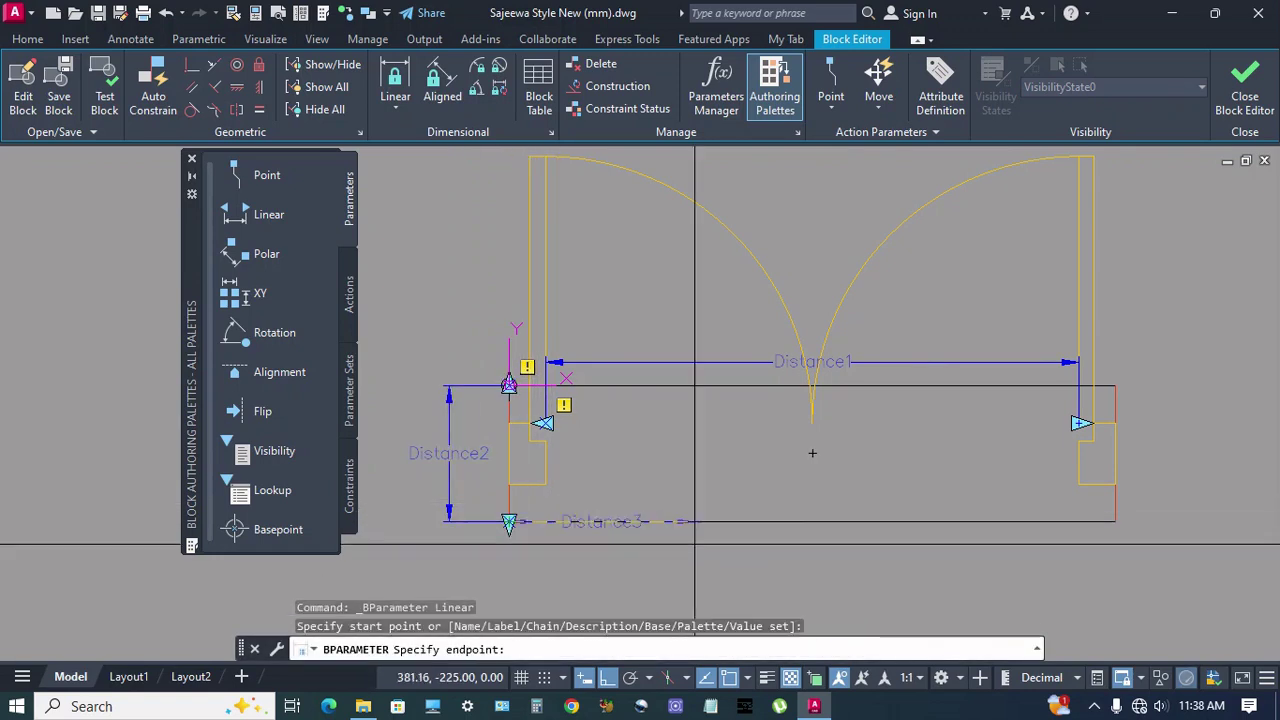
pyautogui.click(1113, 521)
pyautogui.click(1090, 568)
# - Set chain actions to Yes and the number of grips to 0 for the linear parameter between the two frames
pyautogui.scroll(-3, 858, 445)
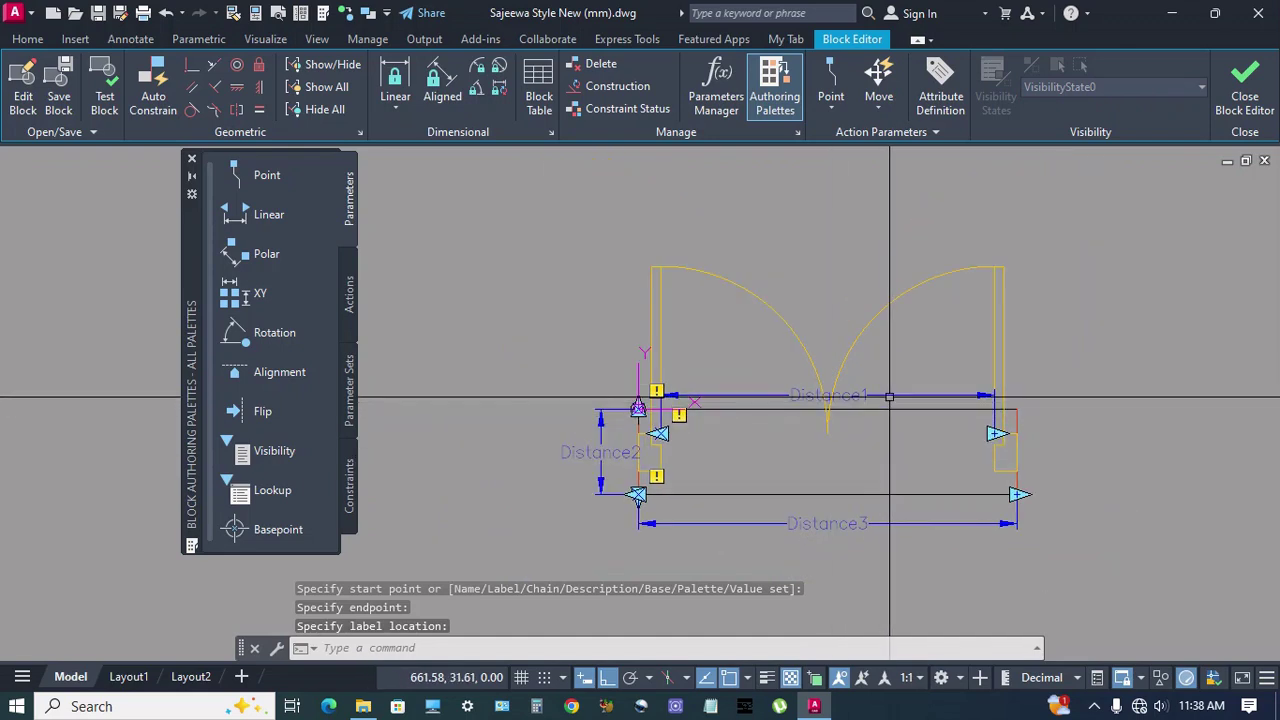
pyautogui.click(889, 396)
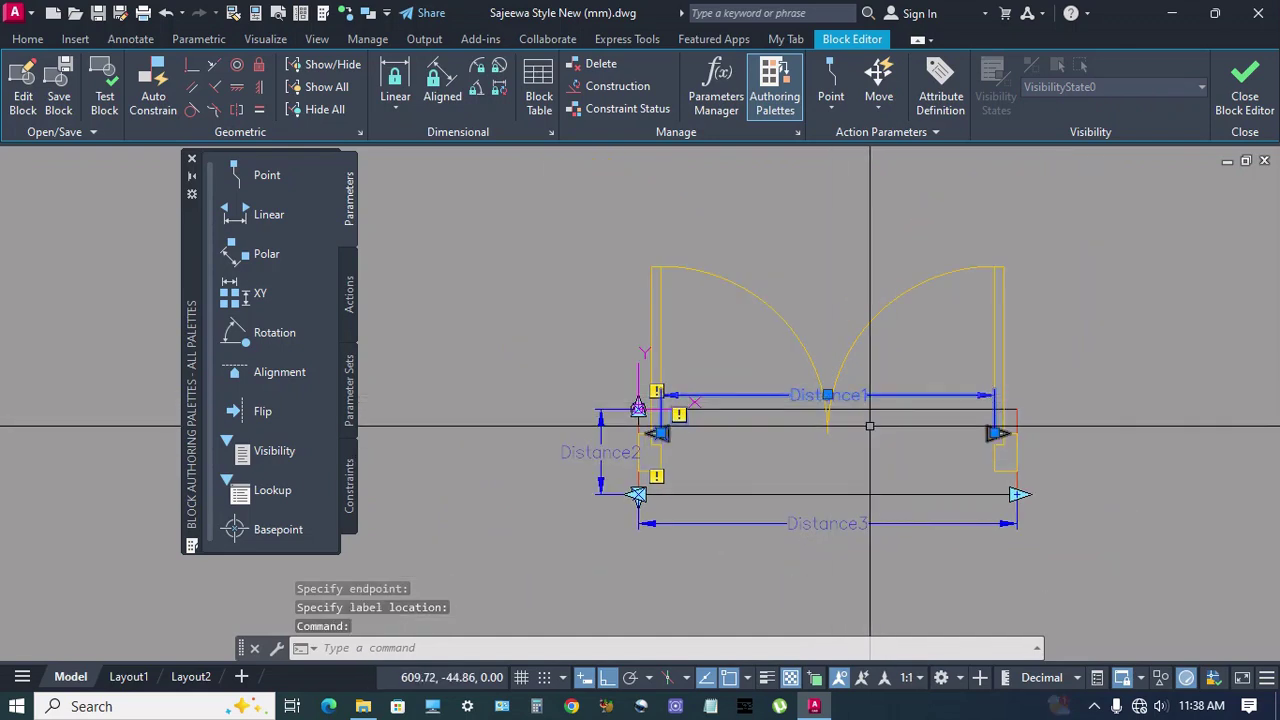
pyautogui.hotkey('ctrl', '1')
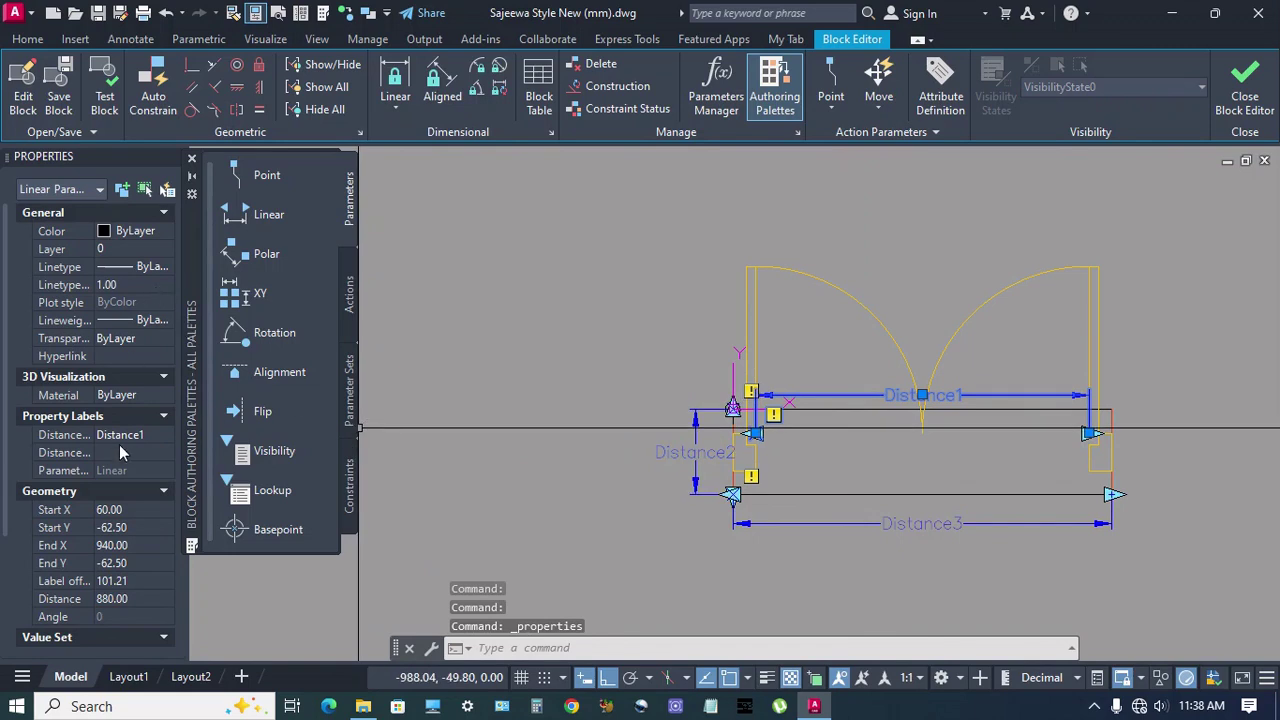
pyautogui.scroll(-3, 145, 452)
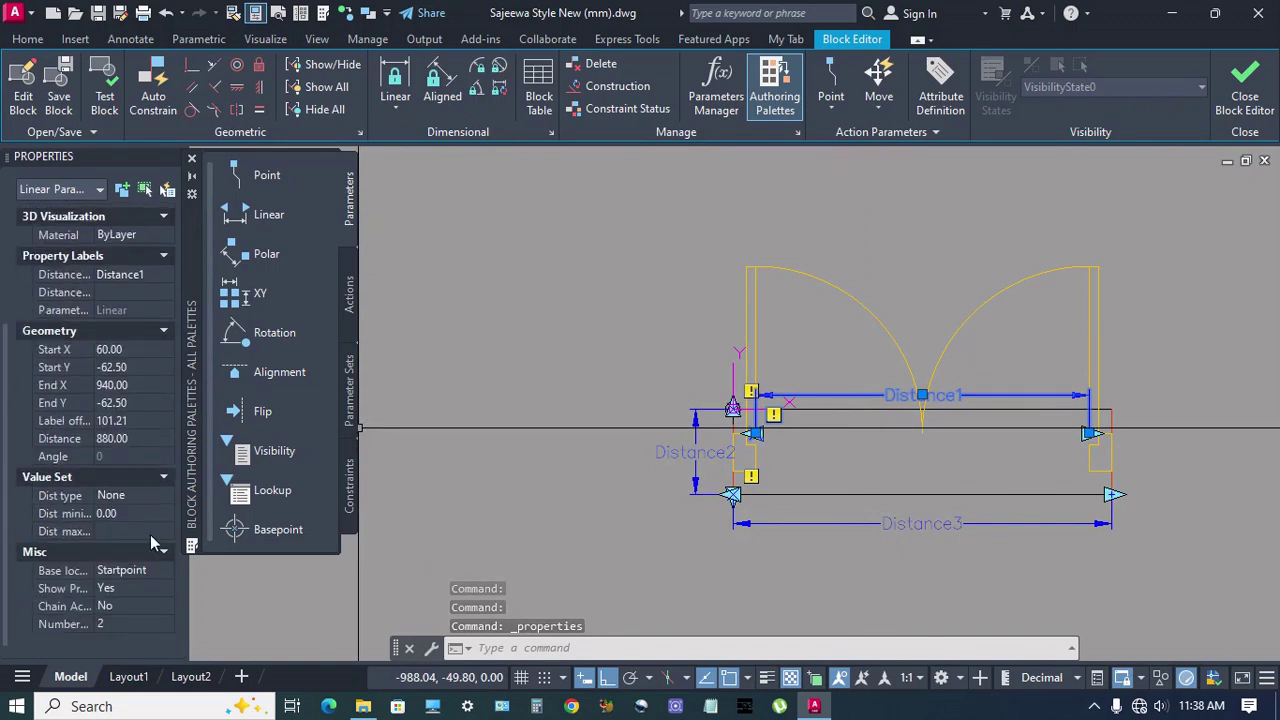
pyautogui.click(140, 609)
pyautogui.click(129, 622)
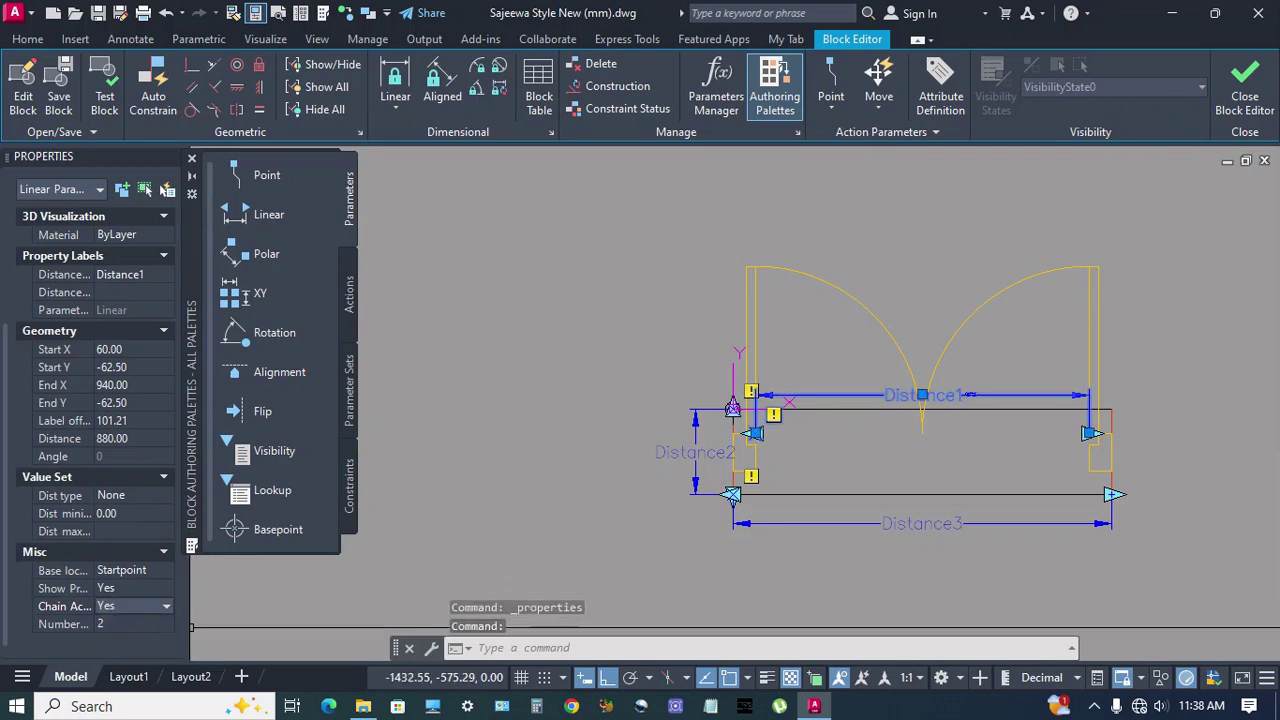
pyautogui.click(154, 626)
pyautogui.click(129, 639)
pyautogui.press('Escape')
# - Label the vertical linear parameter Wall Width and set its number of grips to 1
pyautogui.moveTo(827, 451); pyautogui.dragTo(814, 451, button='middle')
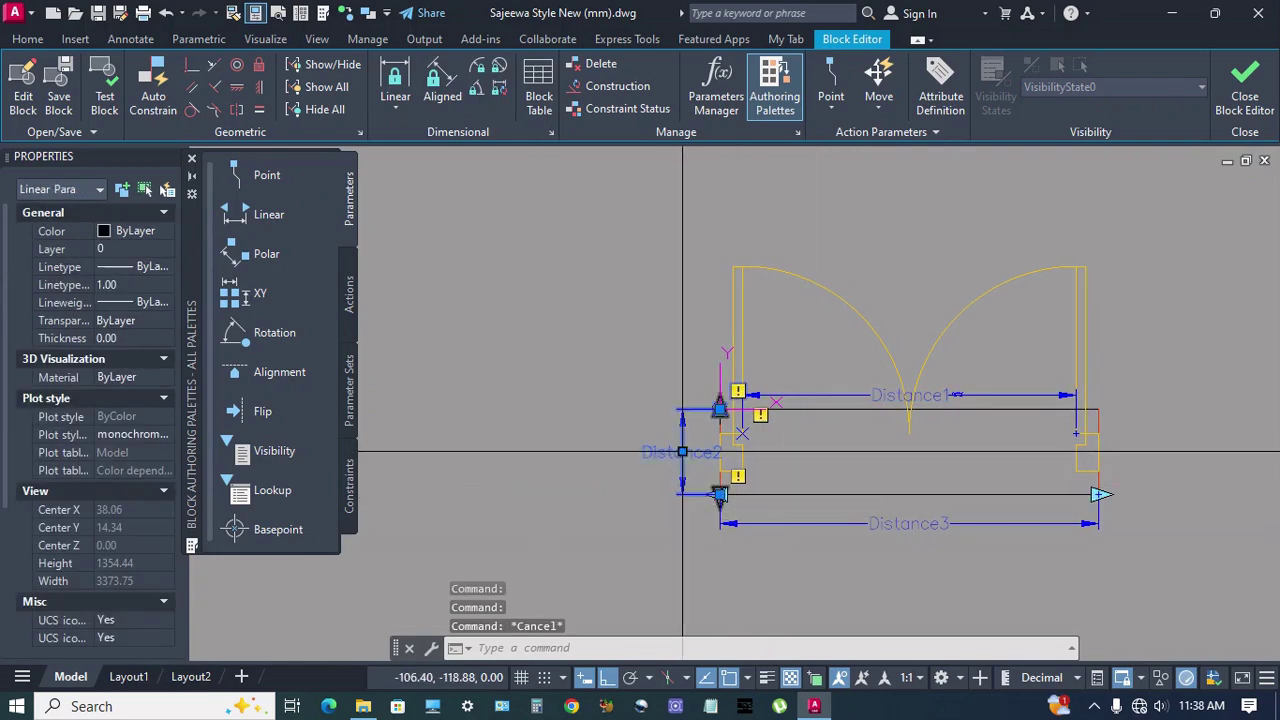
pyautogui.click(681, 452)
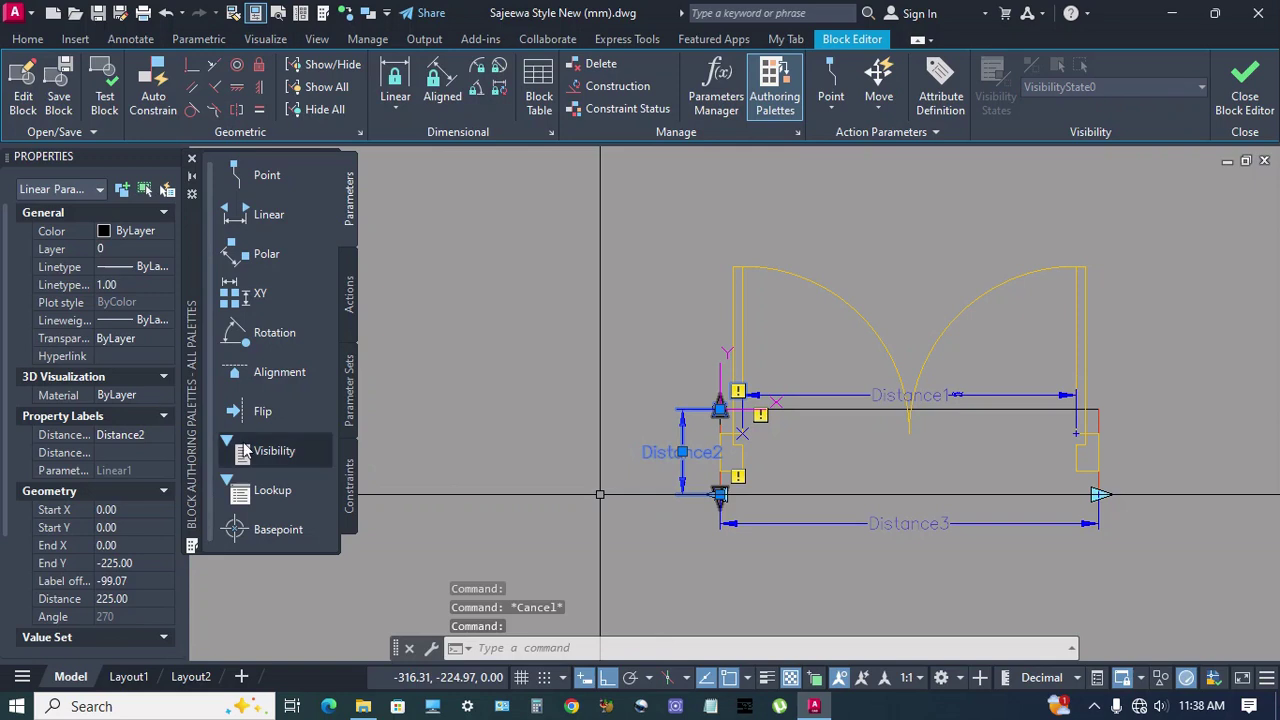
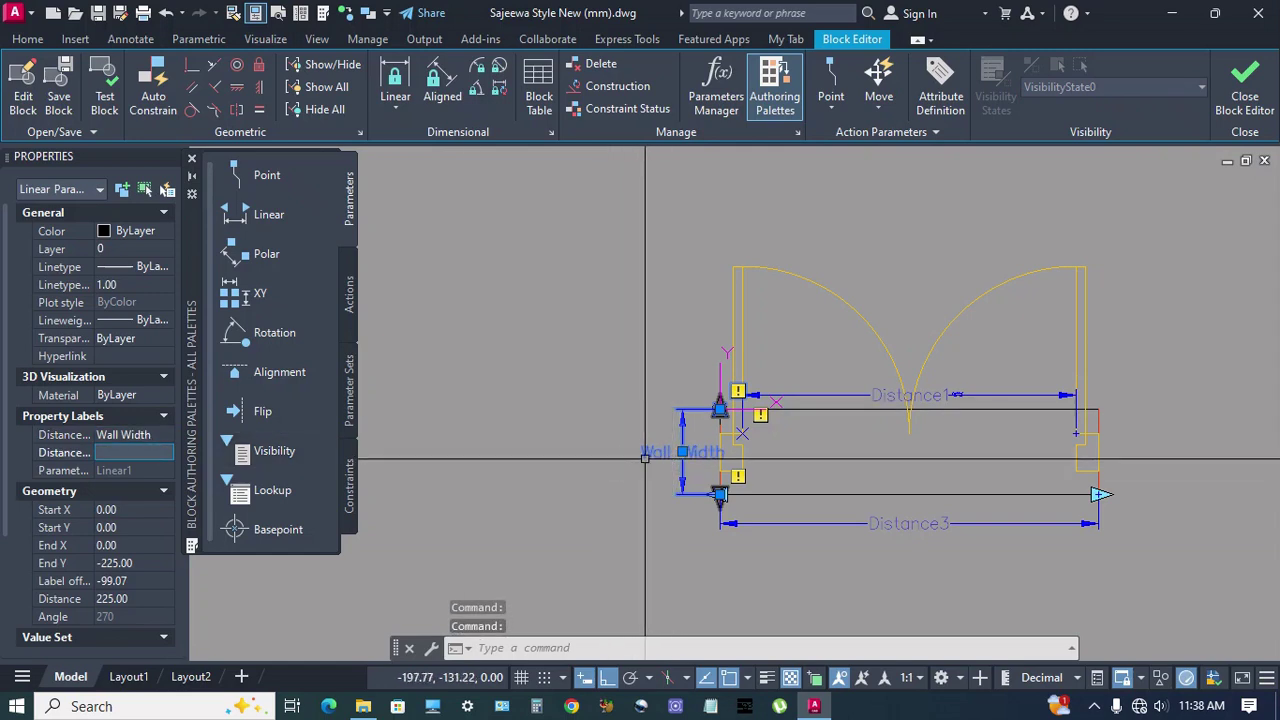
pyautogui.scroll(-3, 119, 509)
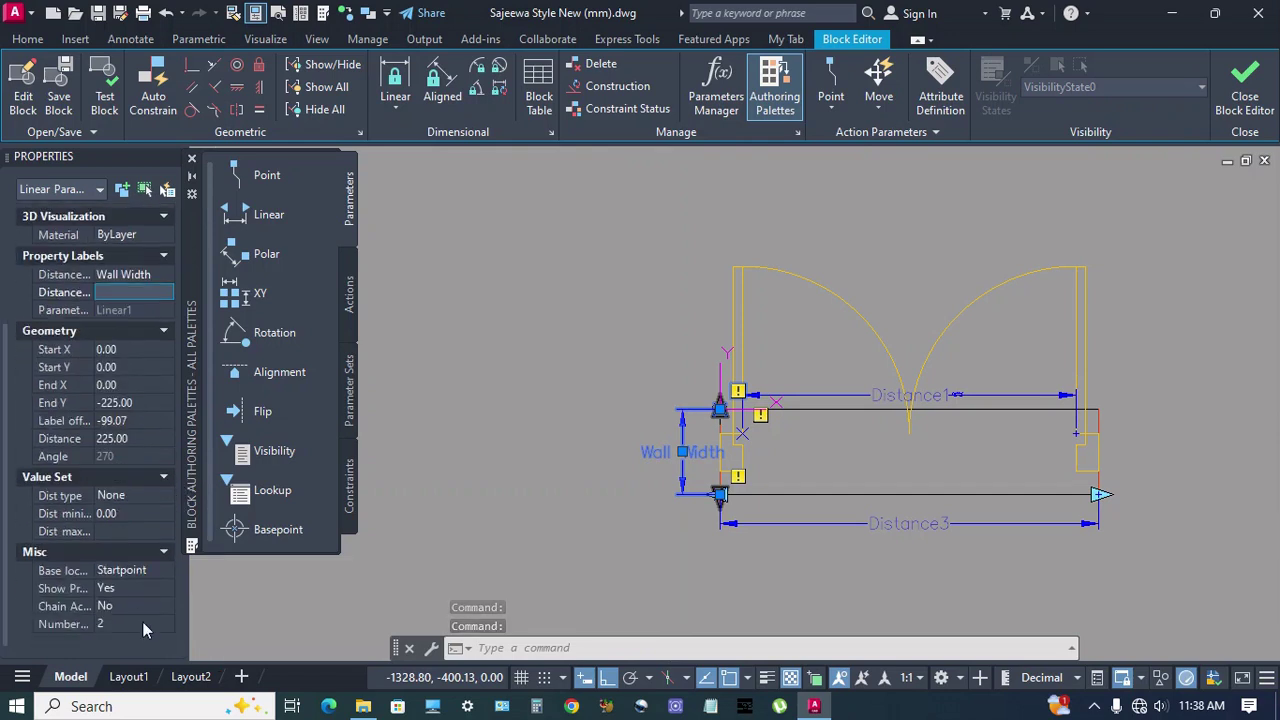
pyautogui.click(162, 620)
pyautogui.click(142, 626)
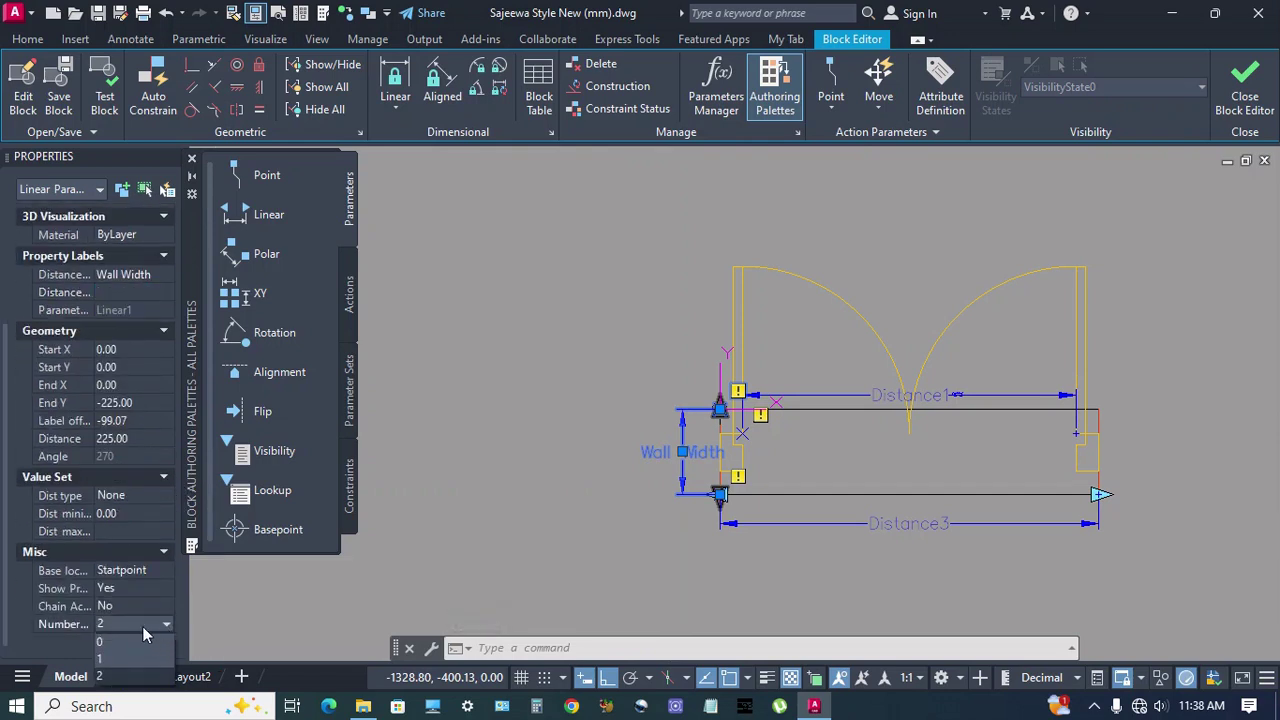
pyautogui.click(124, 657)
pyautogui.press('Escape')
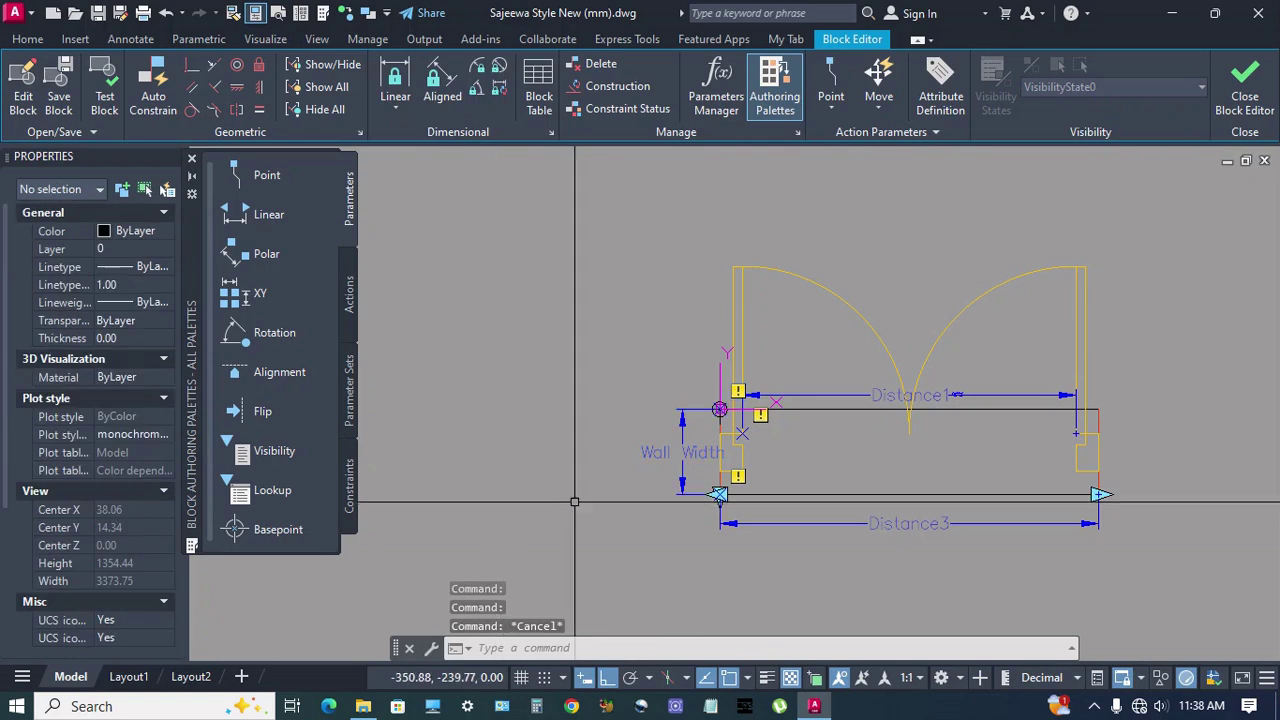
# - Label the full-width linear parameter below the door D.Width and set its number of grips to 1
pyautogui.click(908, 523)
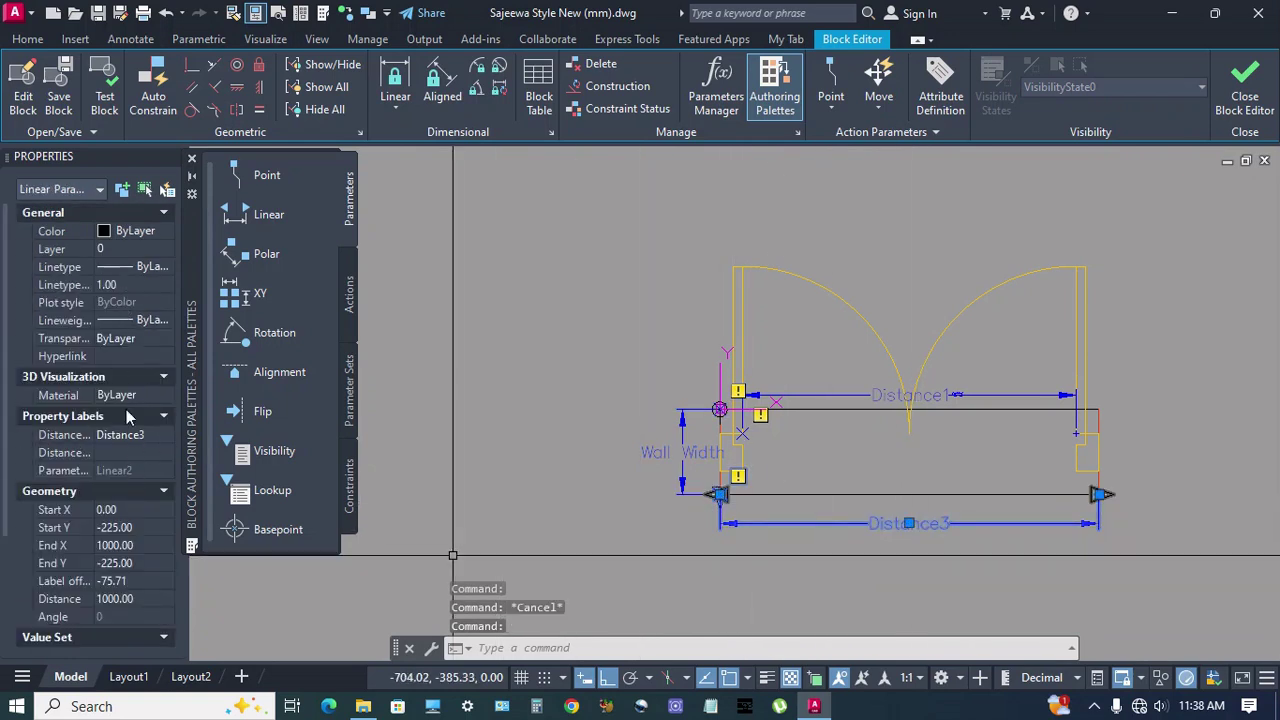
pyautogui.click(158, 435)
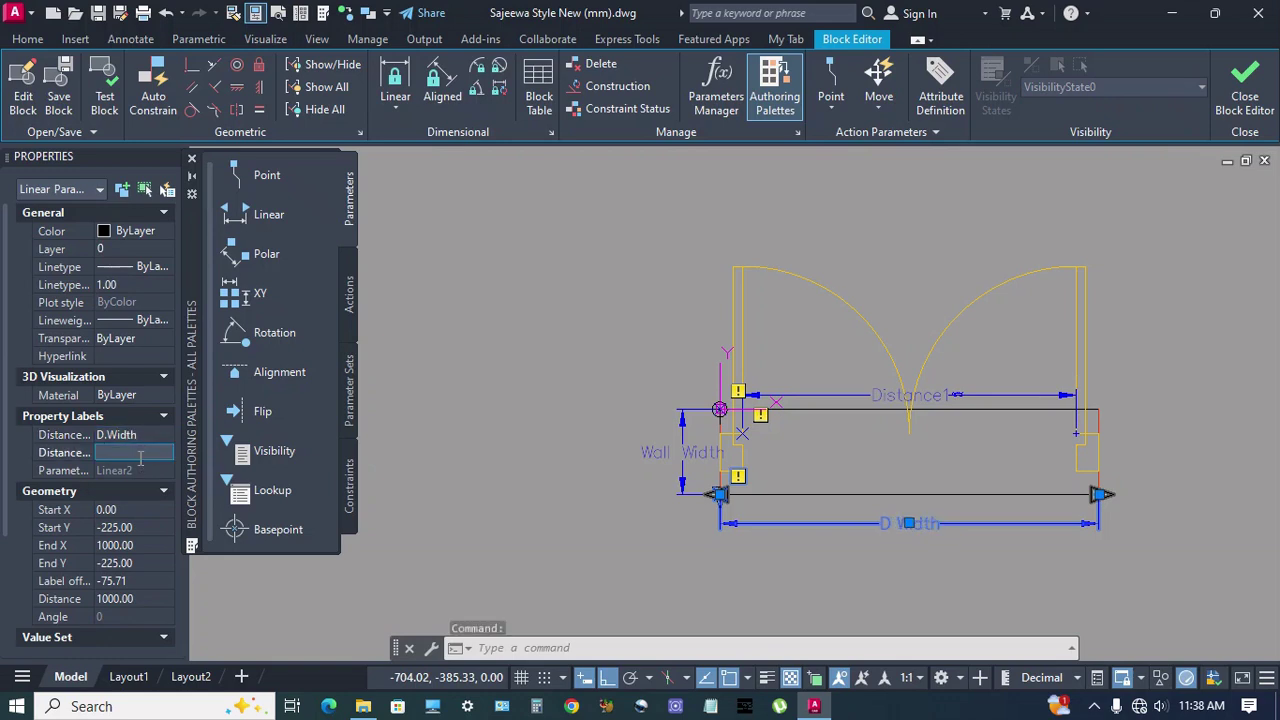
pyautogui.scroll(-5, 131, 477)
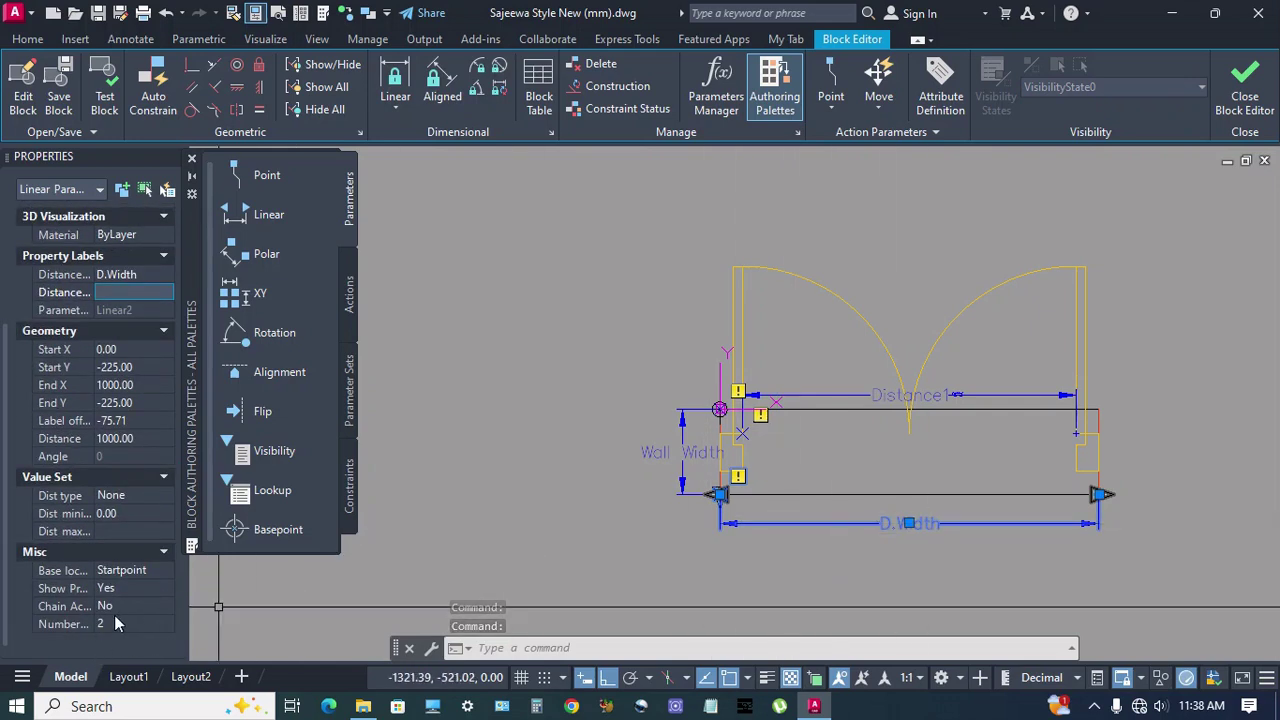
pyautogui.click(164, 622)
pyautogui.click(166, 623)
pyautogui.click(132, 657)
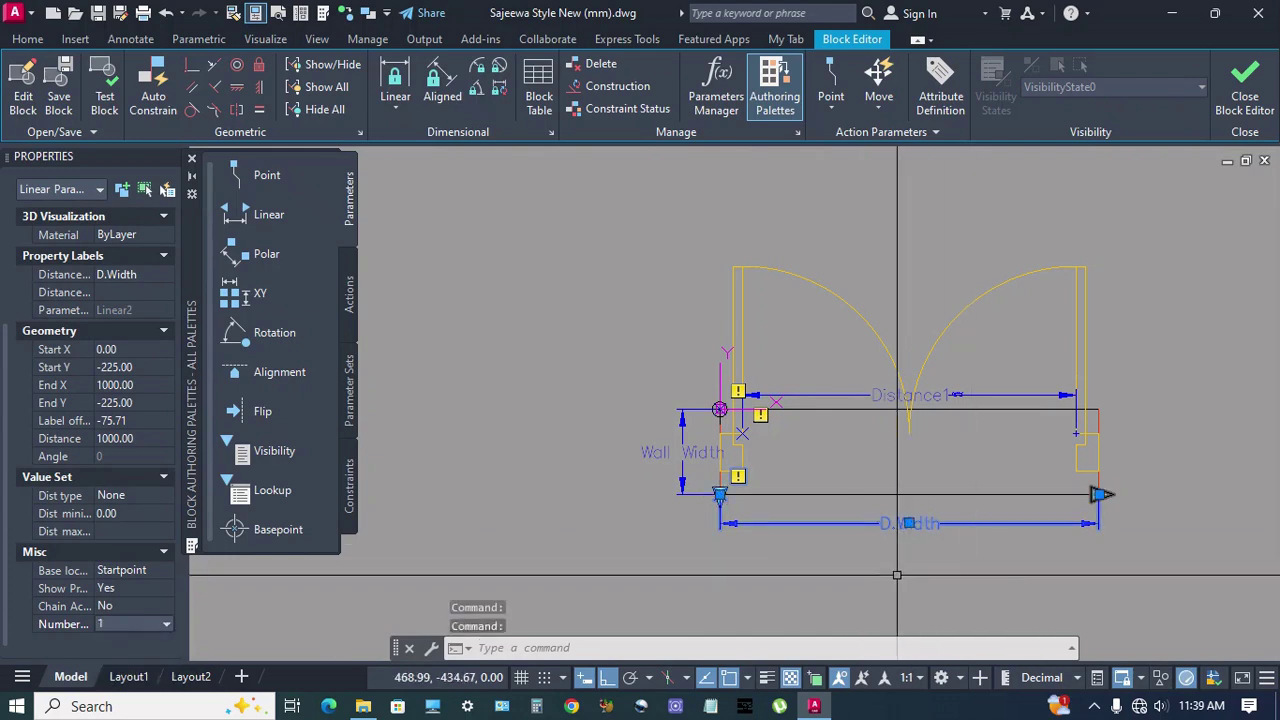
pyautogui.press('Escape')
# - Add a scale action to the linear parameter between the two frames, applied to both door swing arcs
pyautogui.moveTo(722, 409); pyautogui.dragTo(626, 417, button='middle')
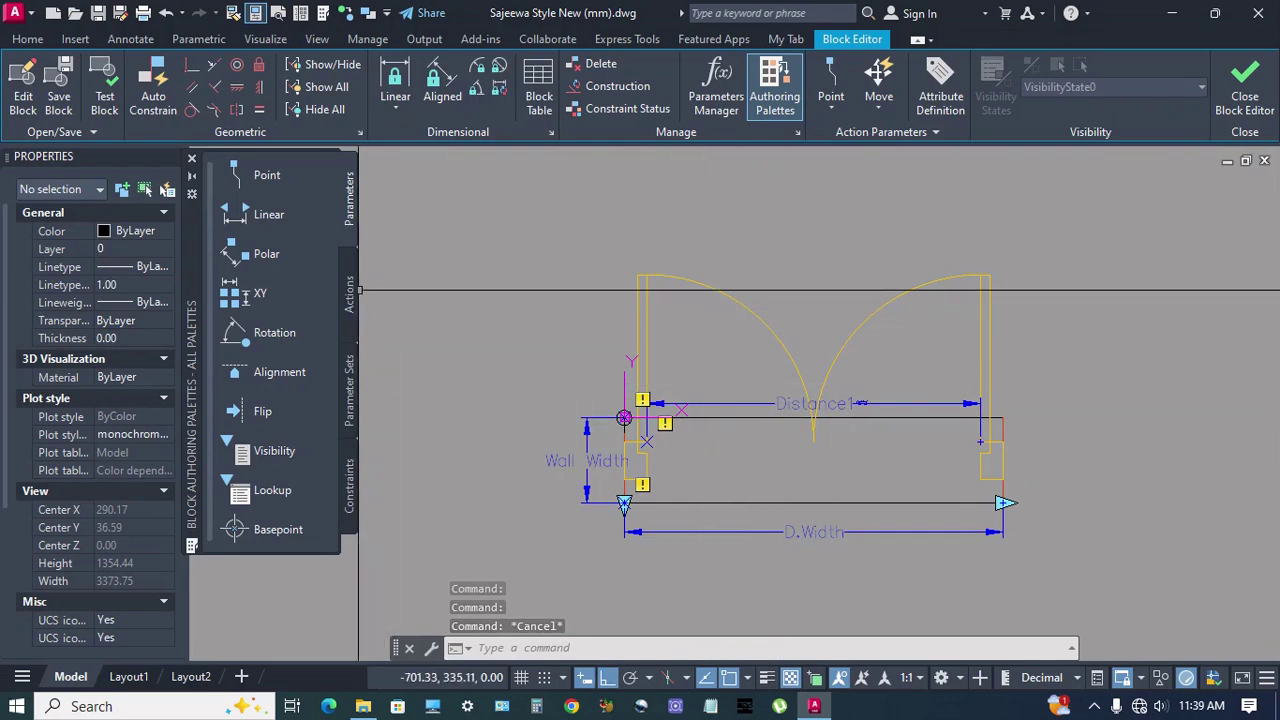
pyautogui.click(351, 295)
pyautogui.click(270, 254)
pyautogui.press('Escape')
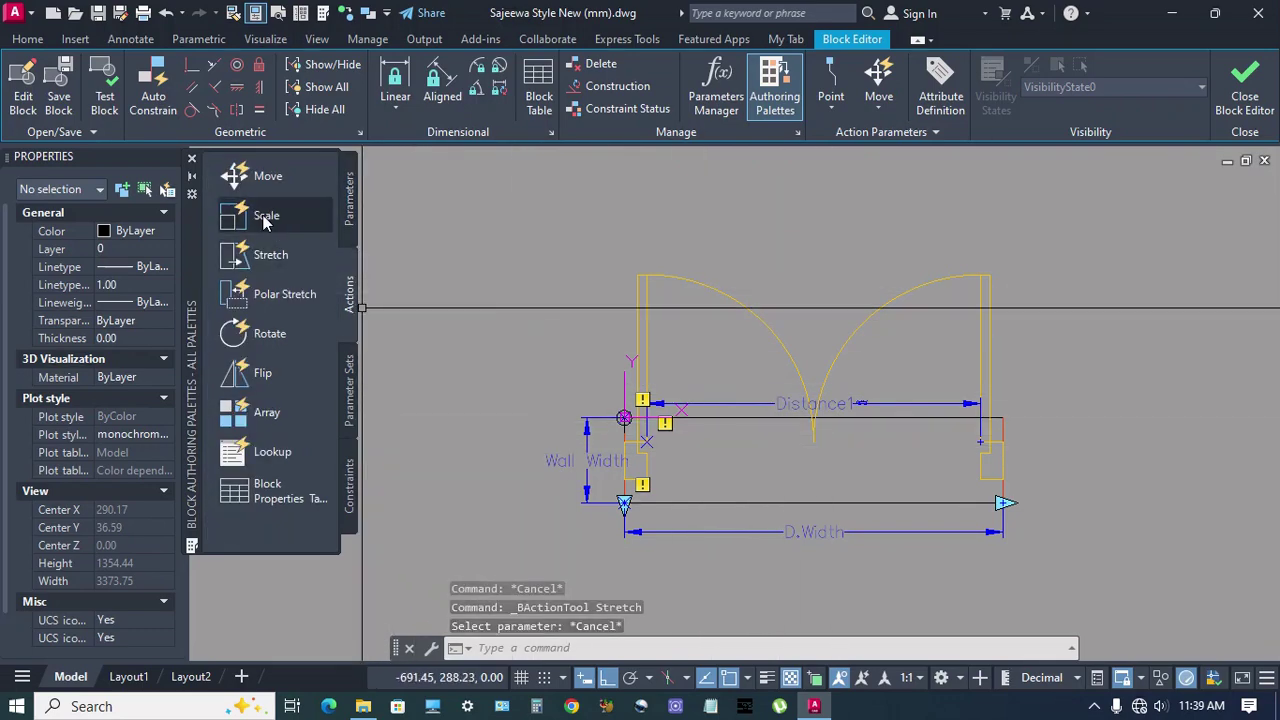
pyautogui.click(266, 217)
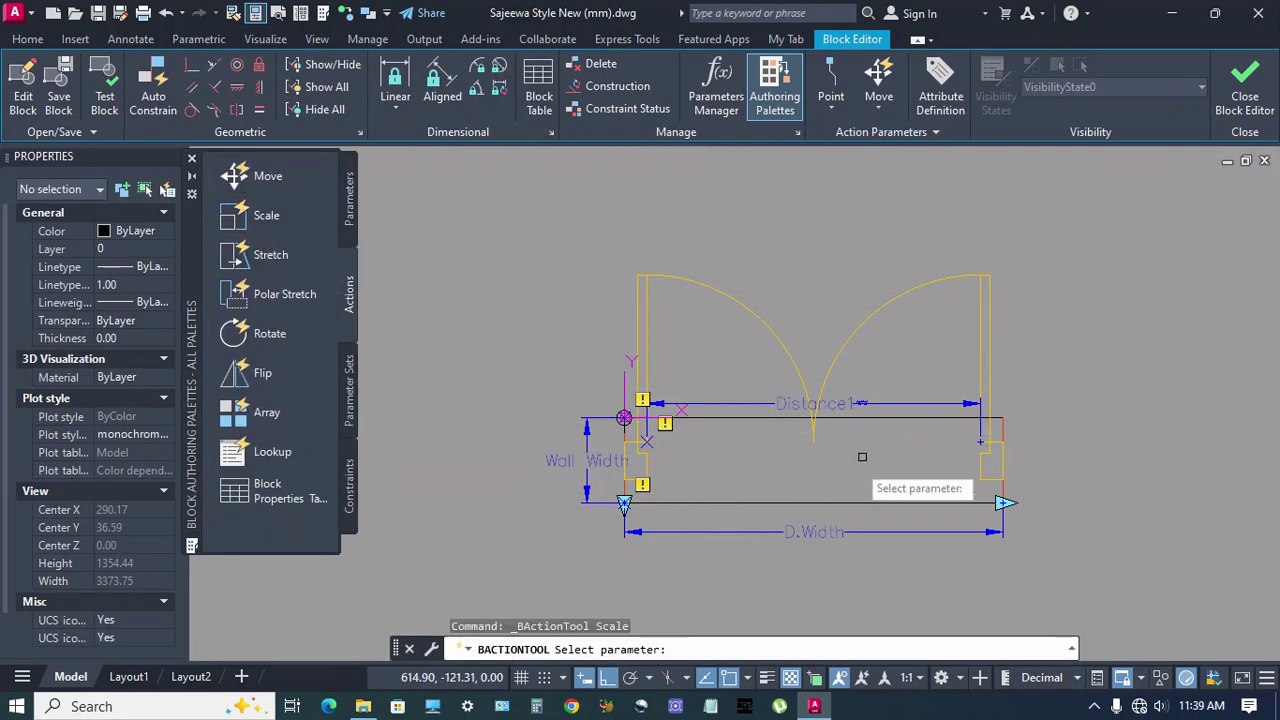
pyautogui.click(854, 404)
pyautogui.click(834, 365)
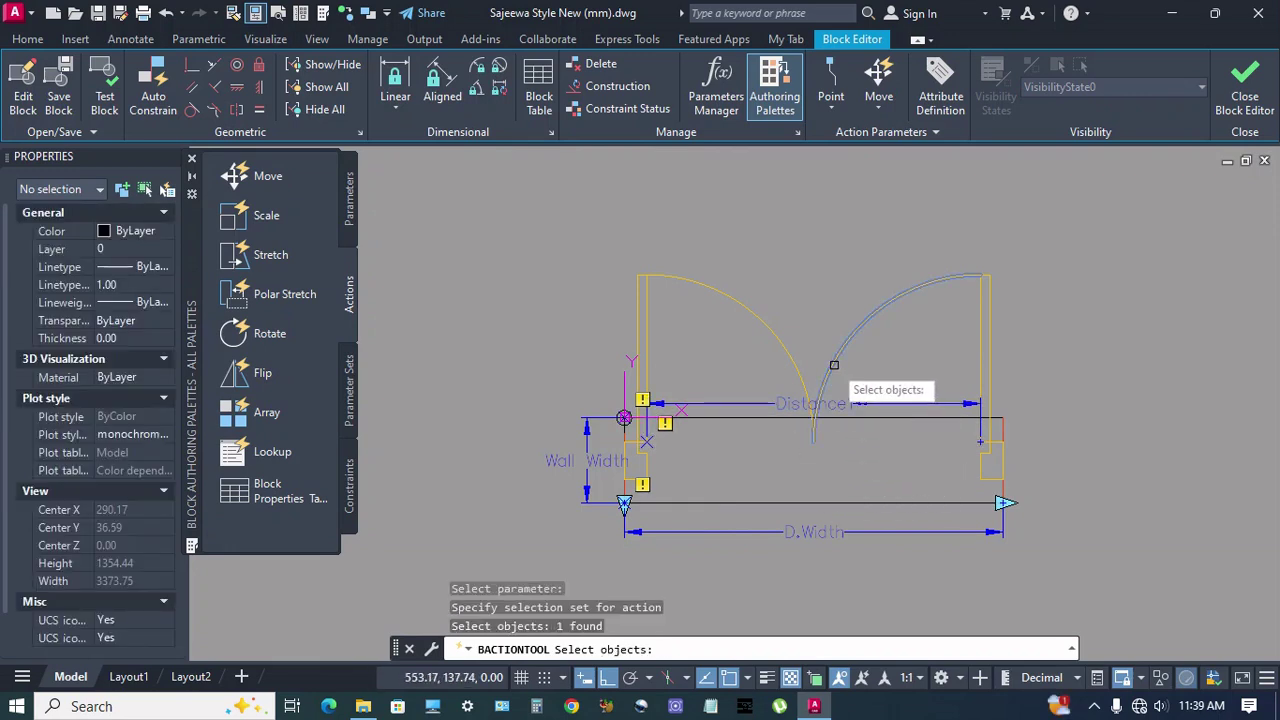
pyautogui.click(804, 371)
pyautogui.press('Return')
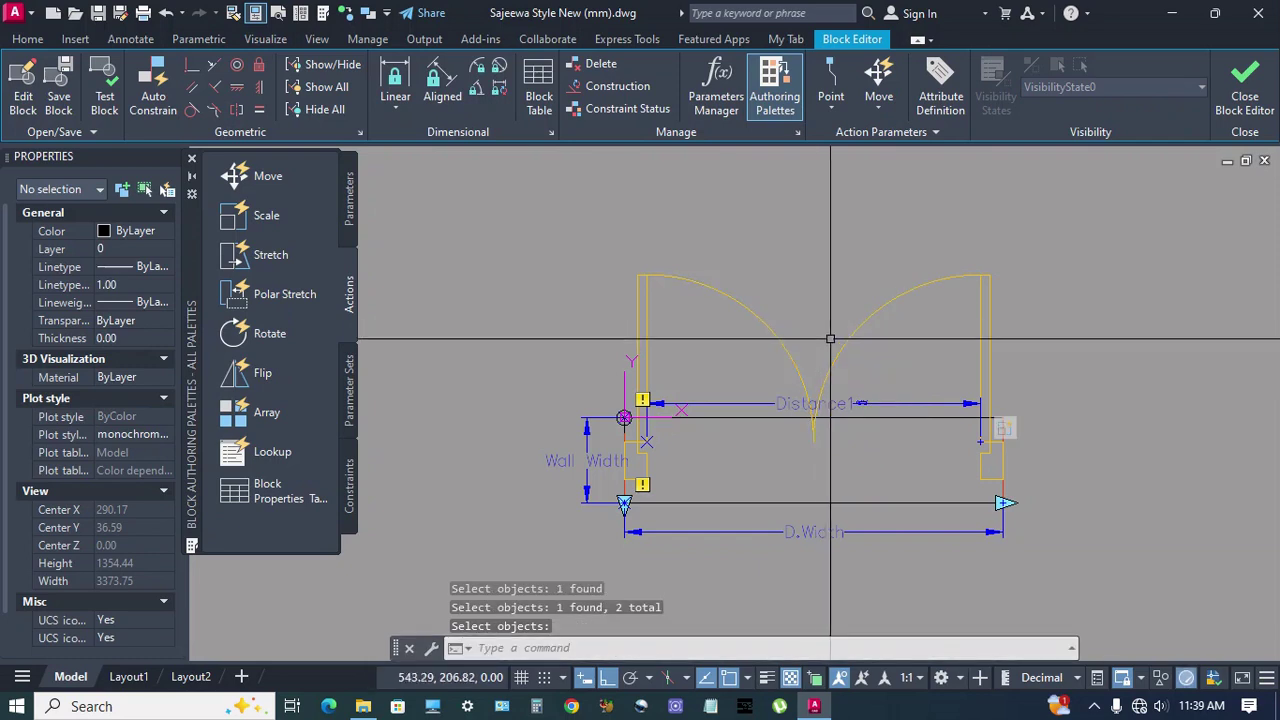
# - Add a stretch action to D.Width's right endpoint, framing the right side of the door and including everything it crosses except the swing arc
pyautogui.click(278, 257)
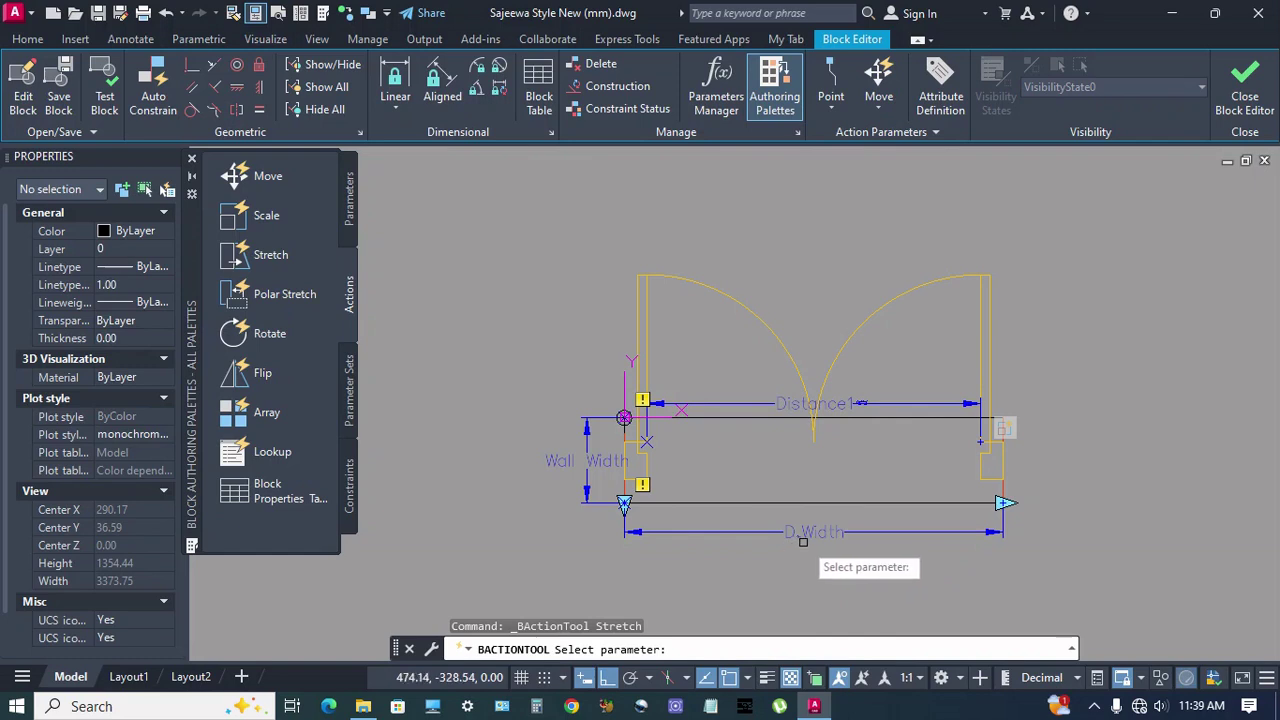
pyautogui.click(893, 532)
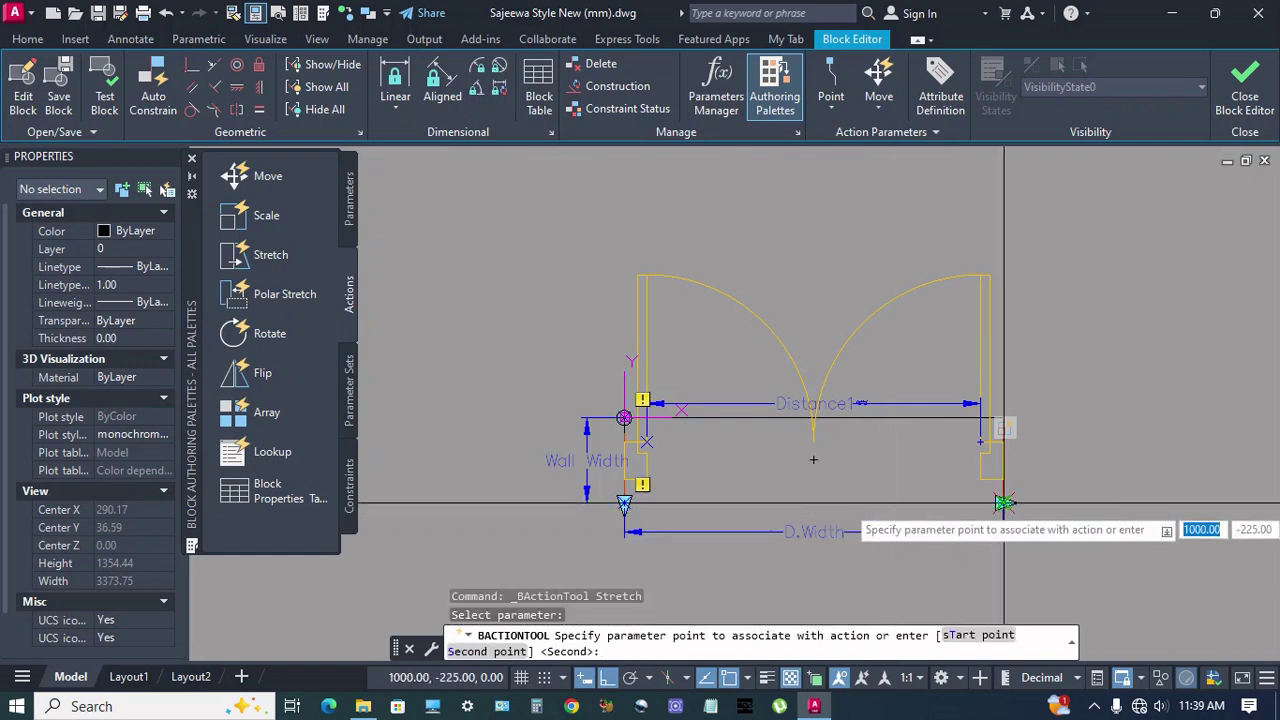
pyautogui.click(1003, 503)
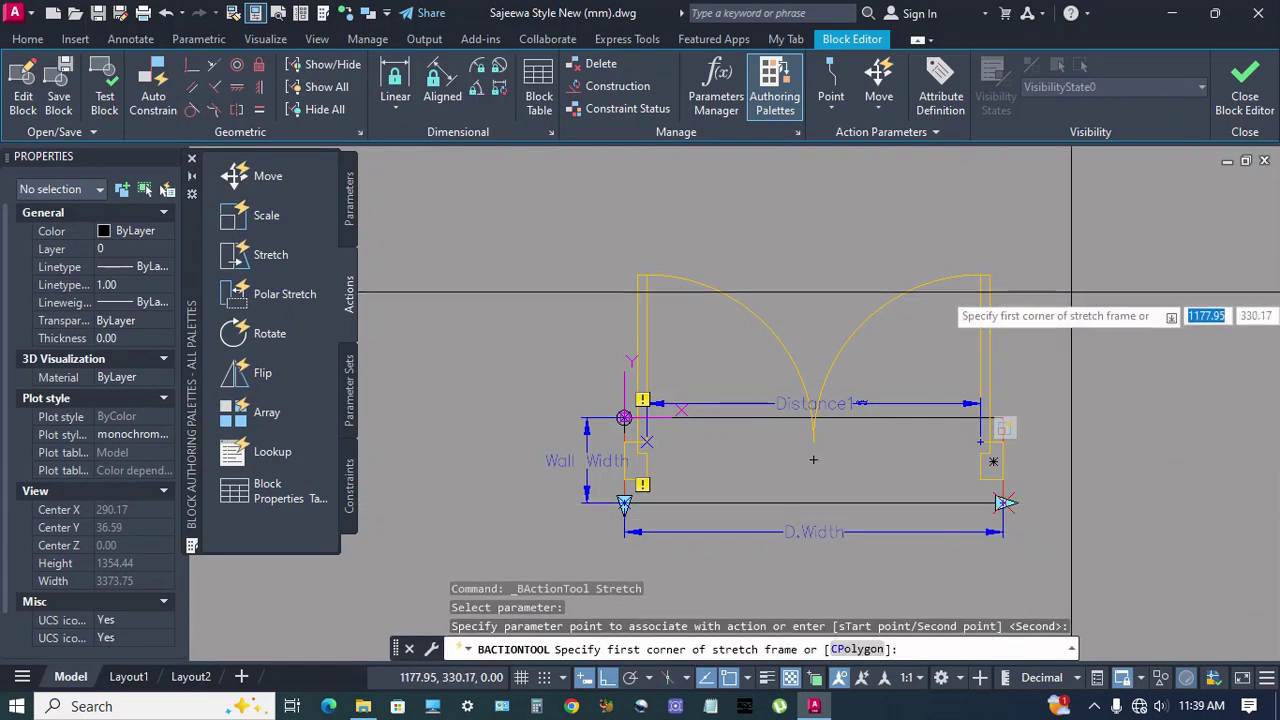
pyautogui.click(1042, 256)
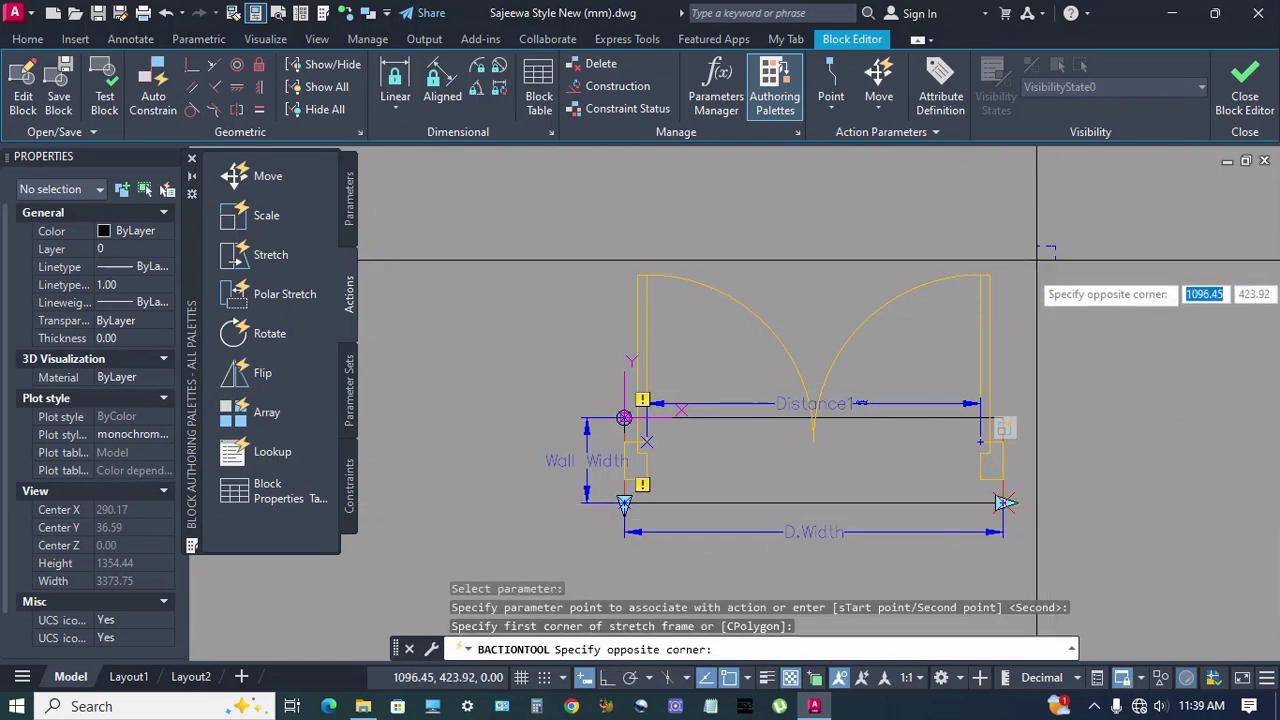
pyautogui.click(946, 565)
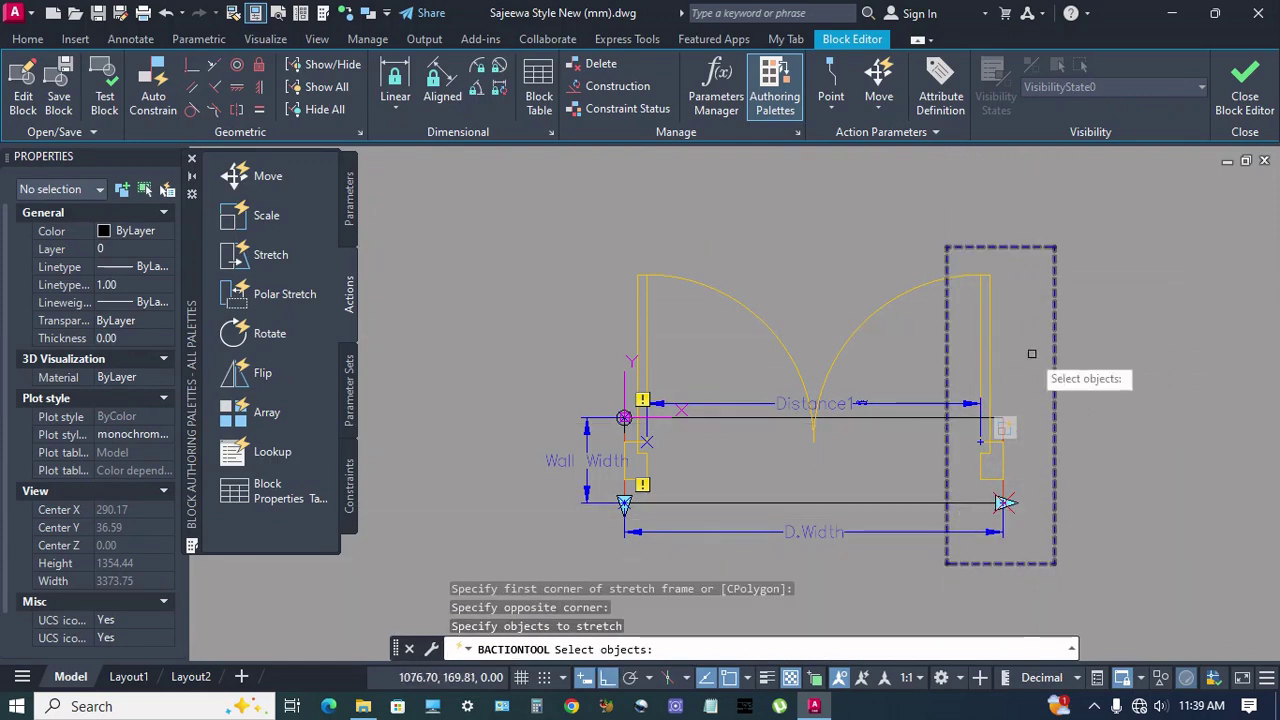
pyautogui.click(1030, 264)
pyautogui.click(982, 548)
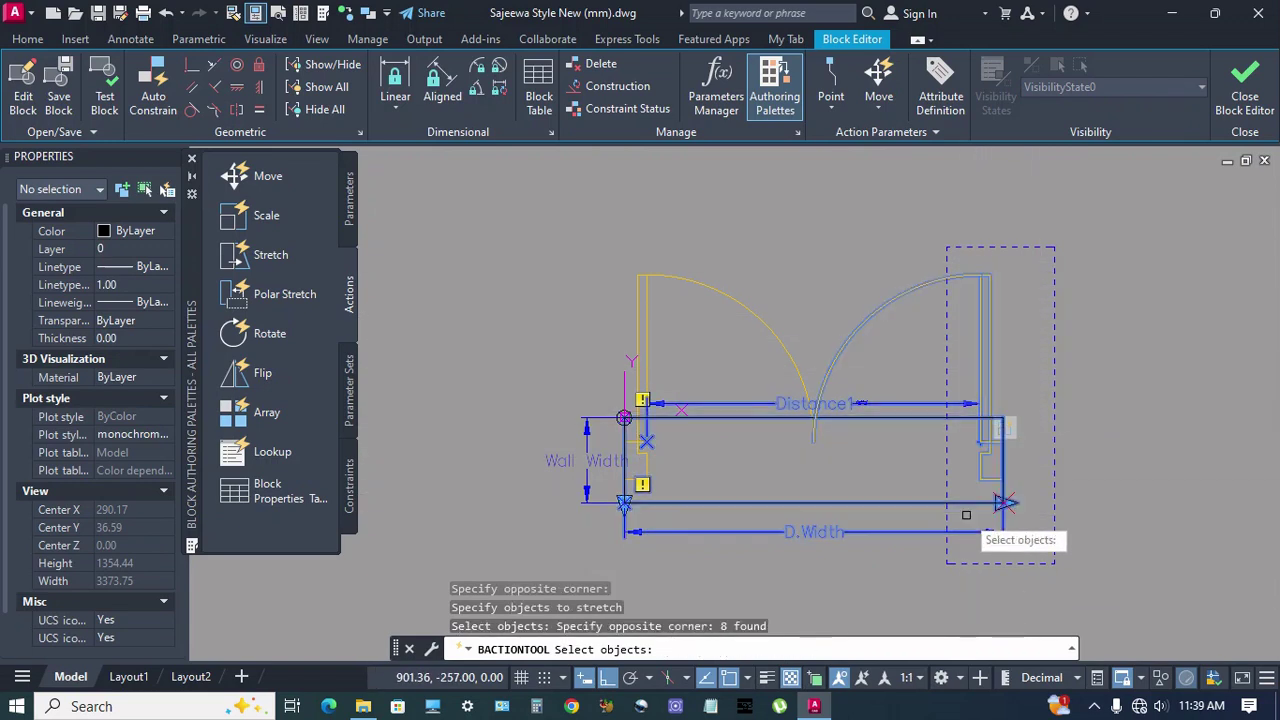
pyautogui.keyDown('shift'); pyautogui.click(908, 293); pyautogui.keyUp('shift')
pyautogui.scroll(2, 860, 400)
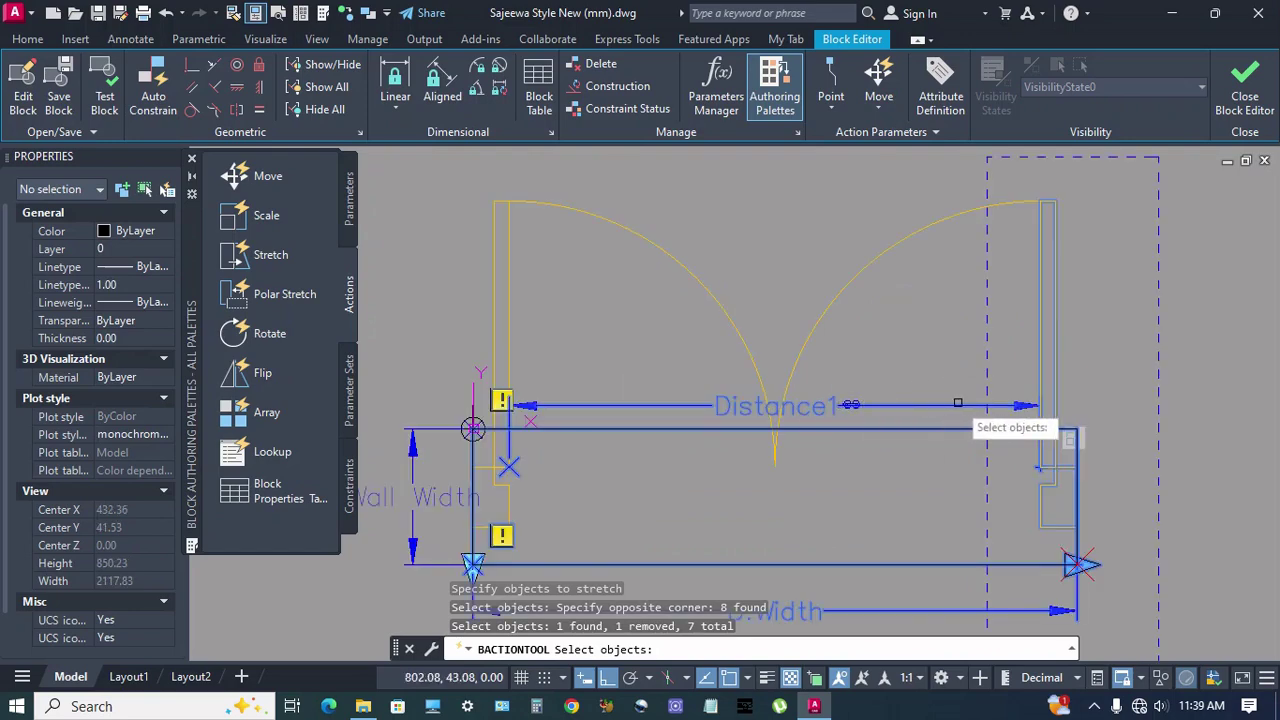
pyautogui.scroll(-4, 946, 381)
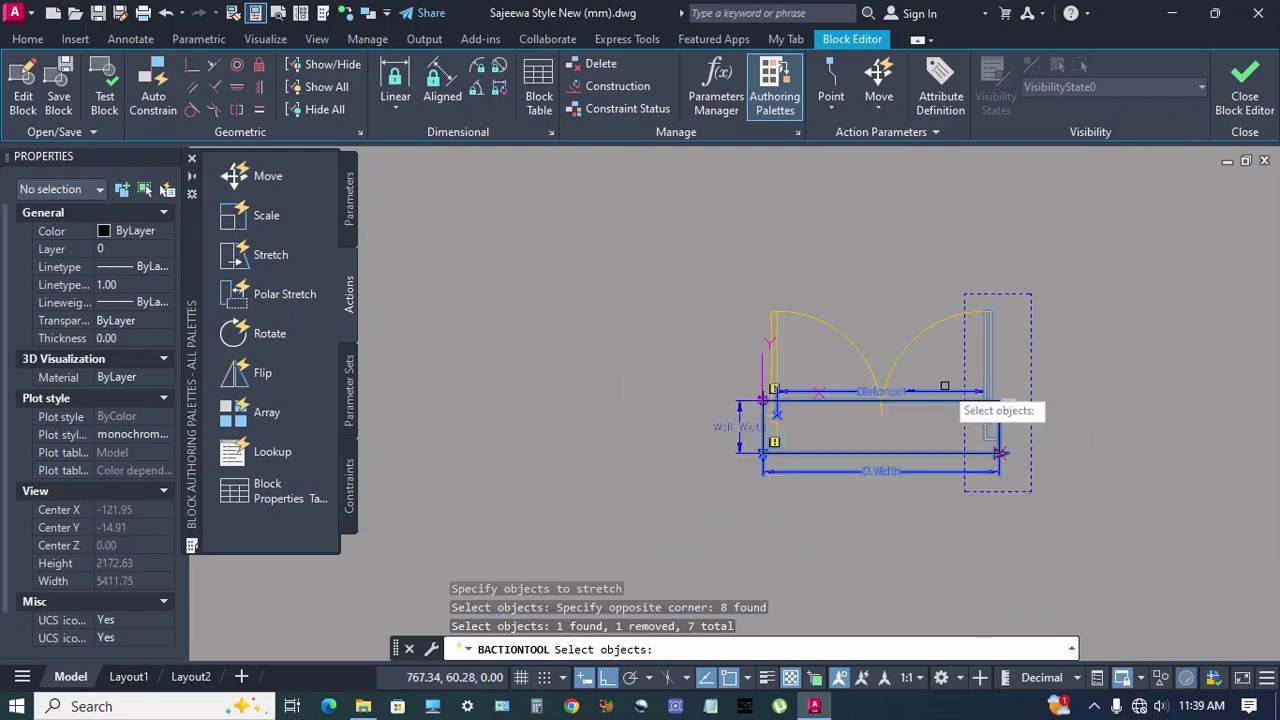
pyautogui.press('Return')
# - Add a stretch action to D.Width's right endpoint that frames the upper end of the left sash and stretches only that sash
pyautogui.moveTo(796, 424); pyautogui.dragTo(778, 424, button='middle')
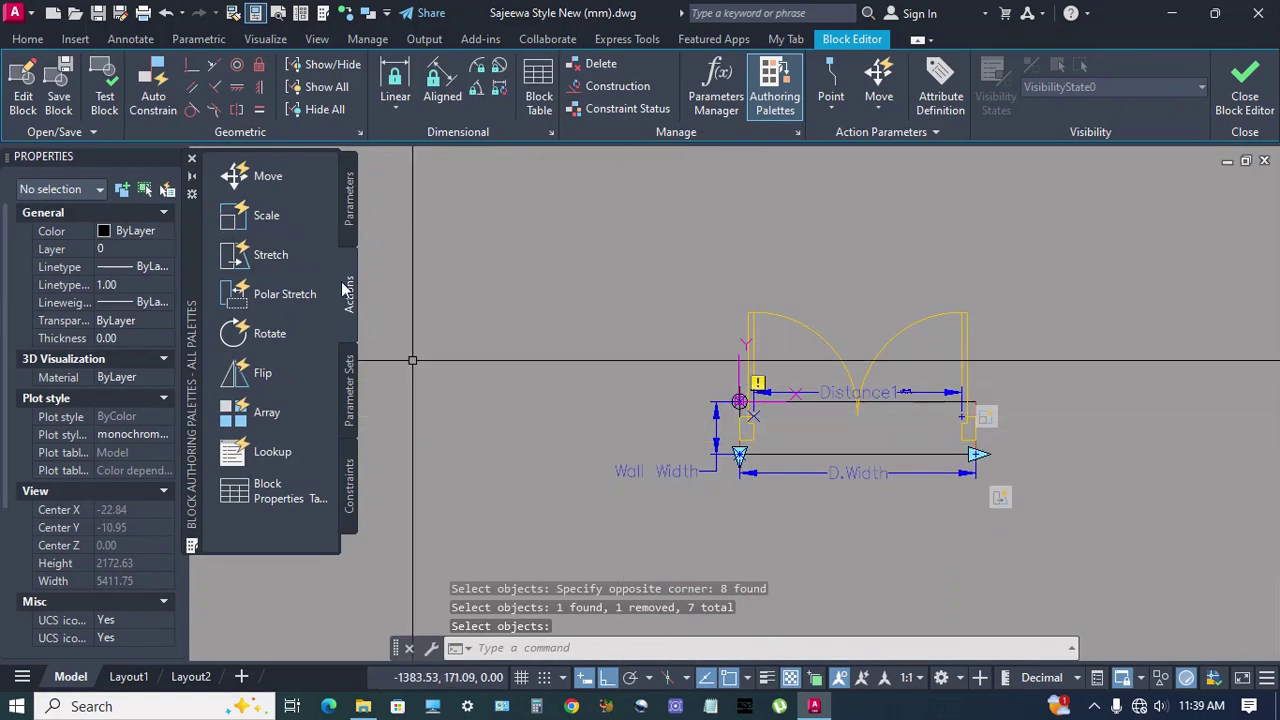
pyautogui.click(270, 254)
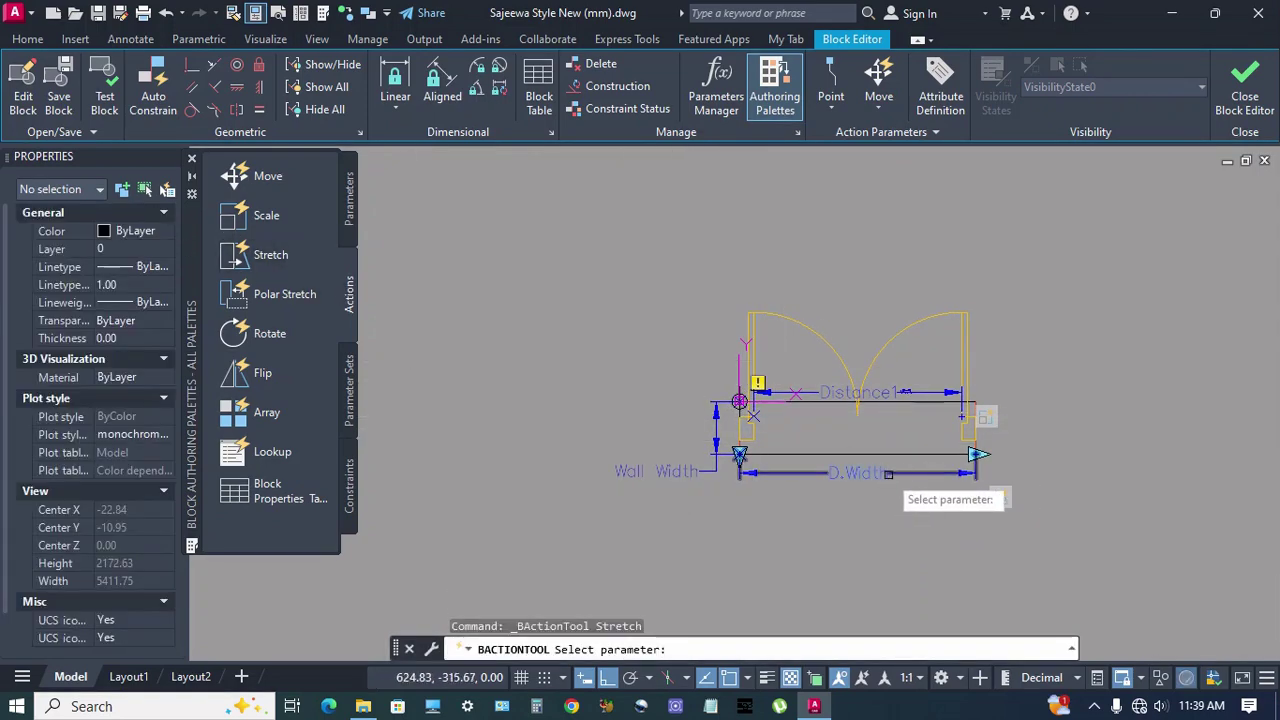
pyautogui.scroll(2, 940, 474)
pyautogui.click(944, 471)
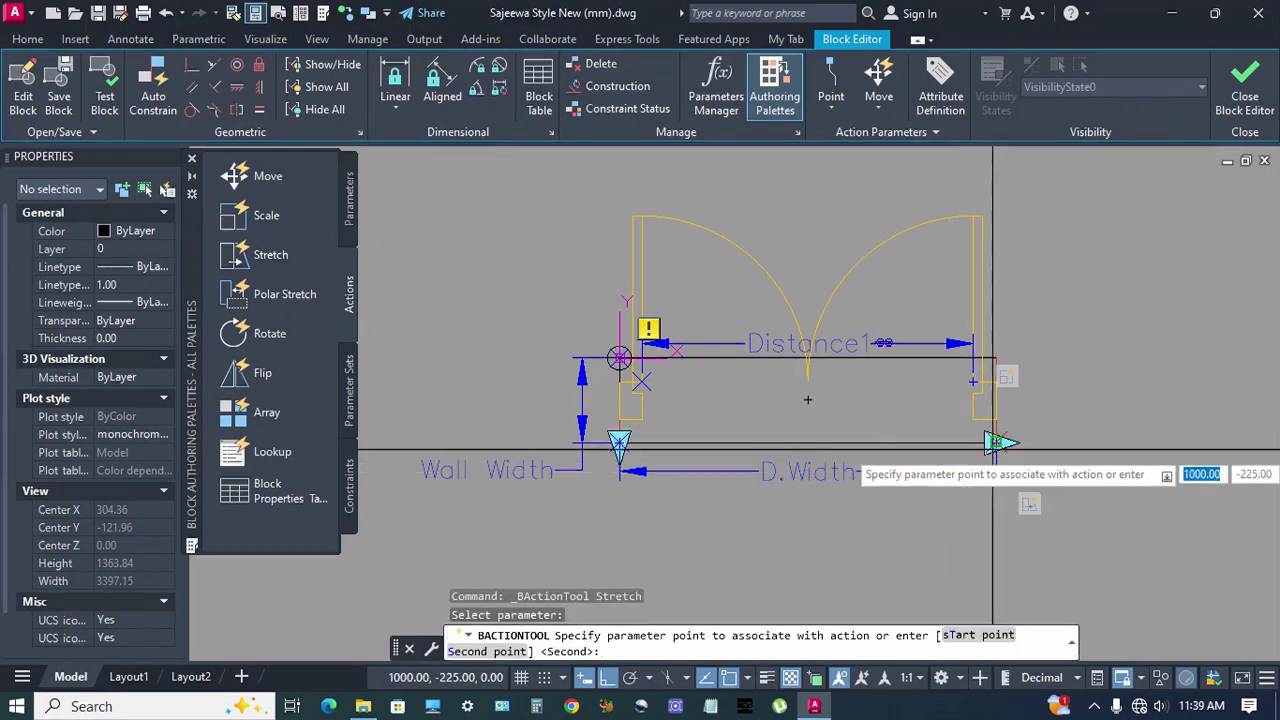
pyautogui.click(996, 441)
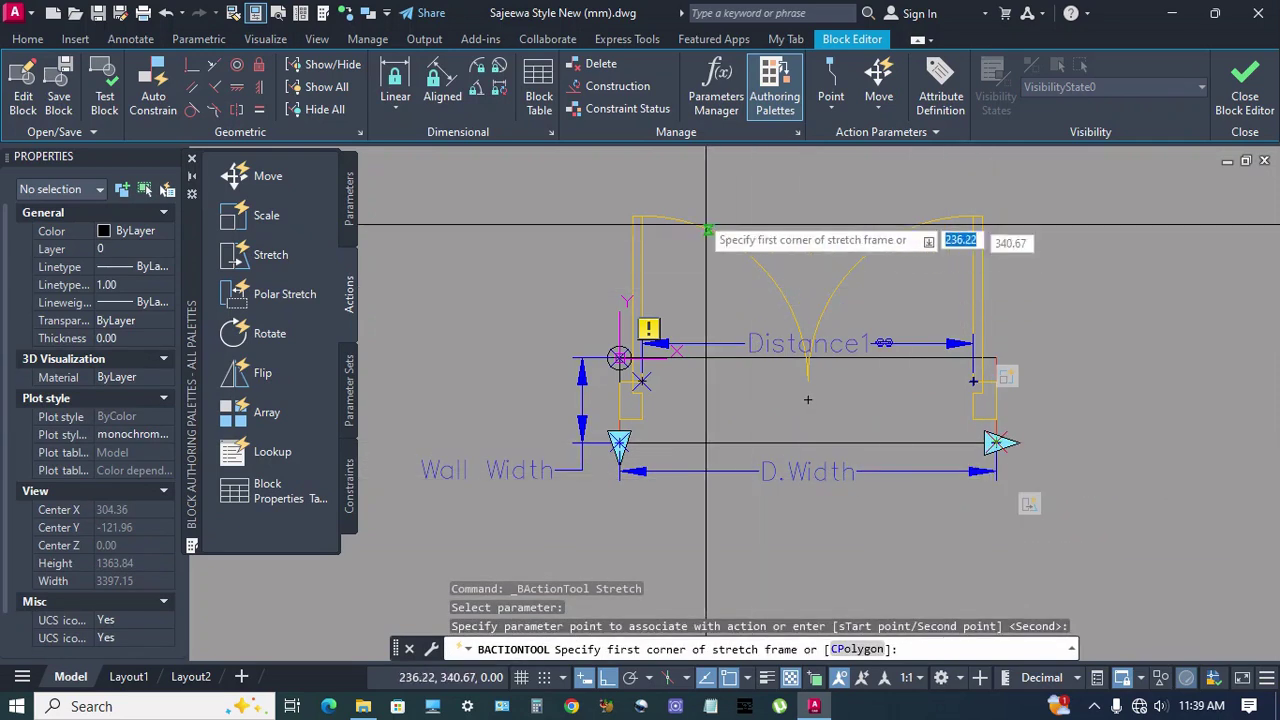
pyautogui.click(690, 182)
pyautogui.click(600, 252)
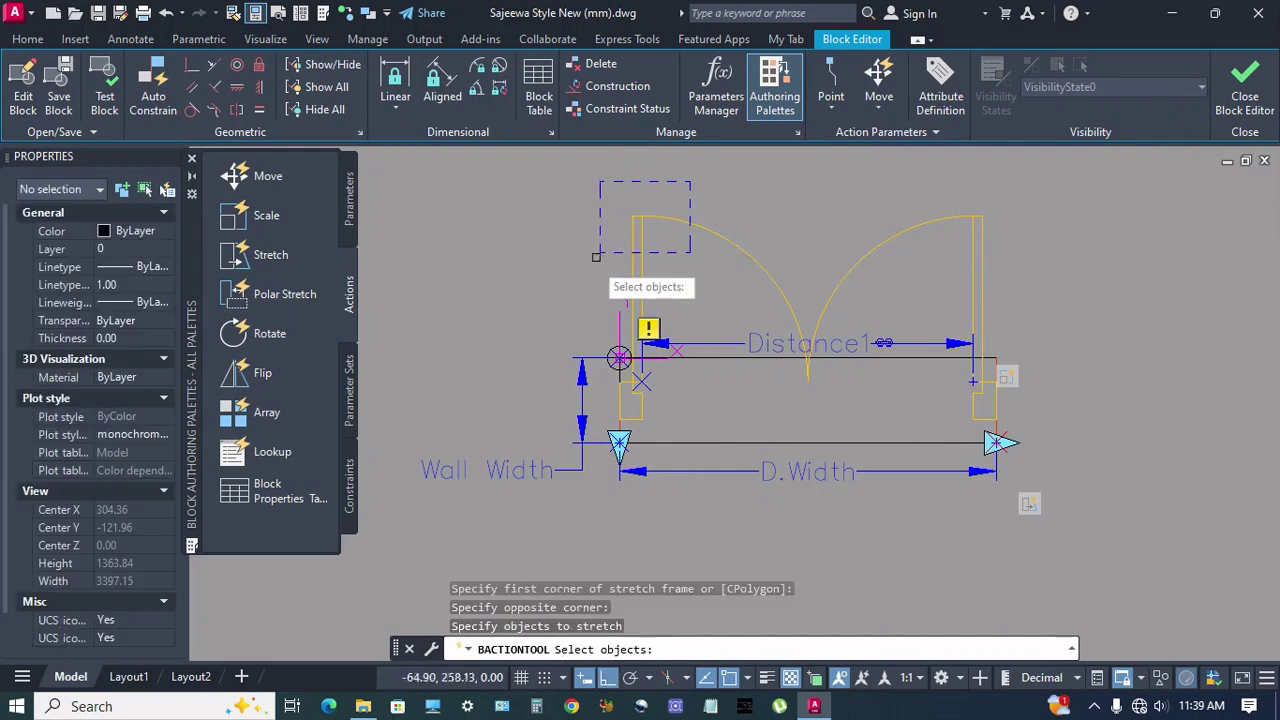
pyautogui.click(645, 236)
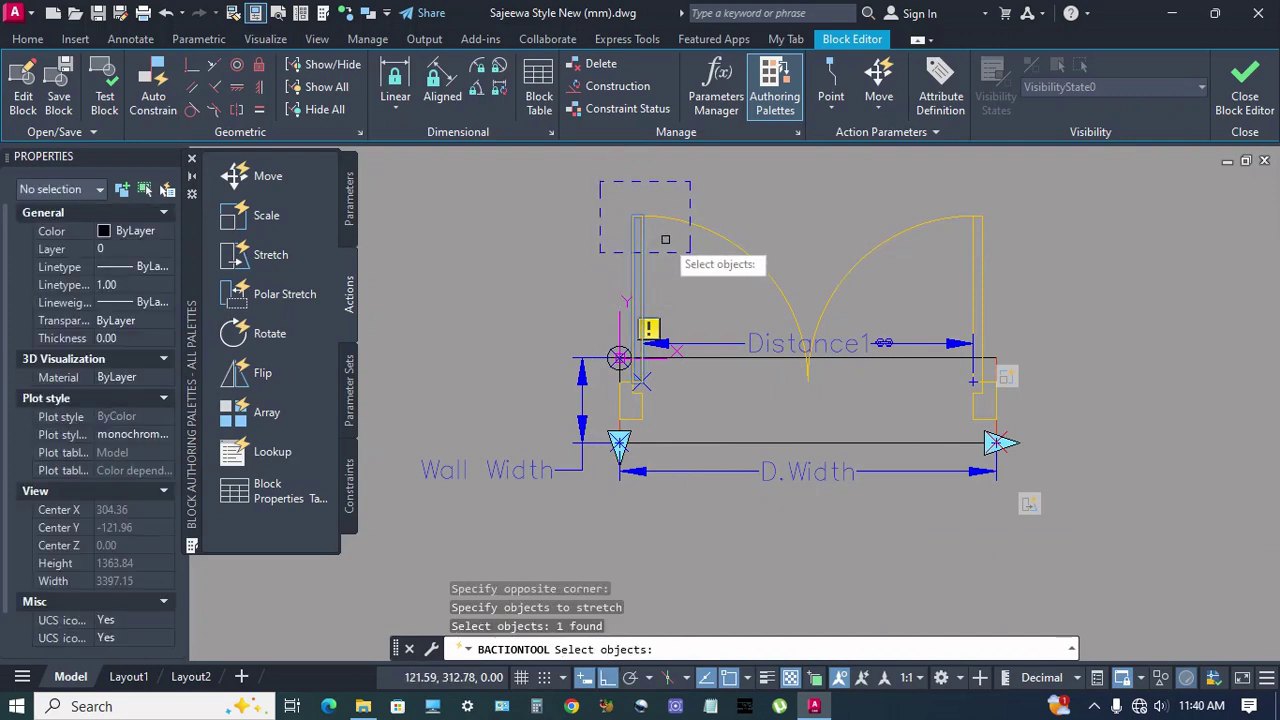
pyautogui.press('Escape')
pyautogui.press('Escape')
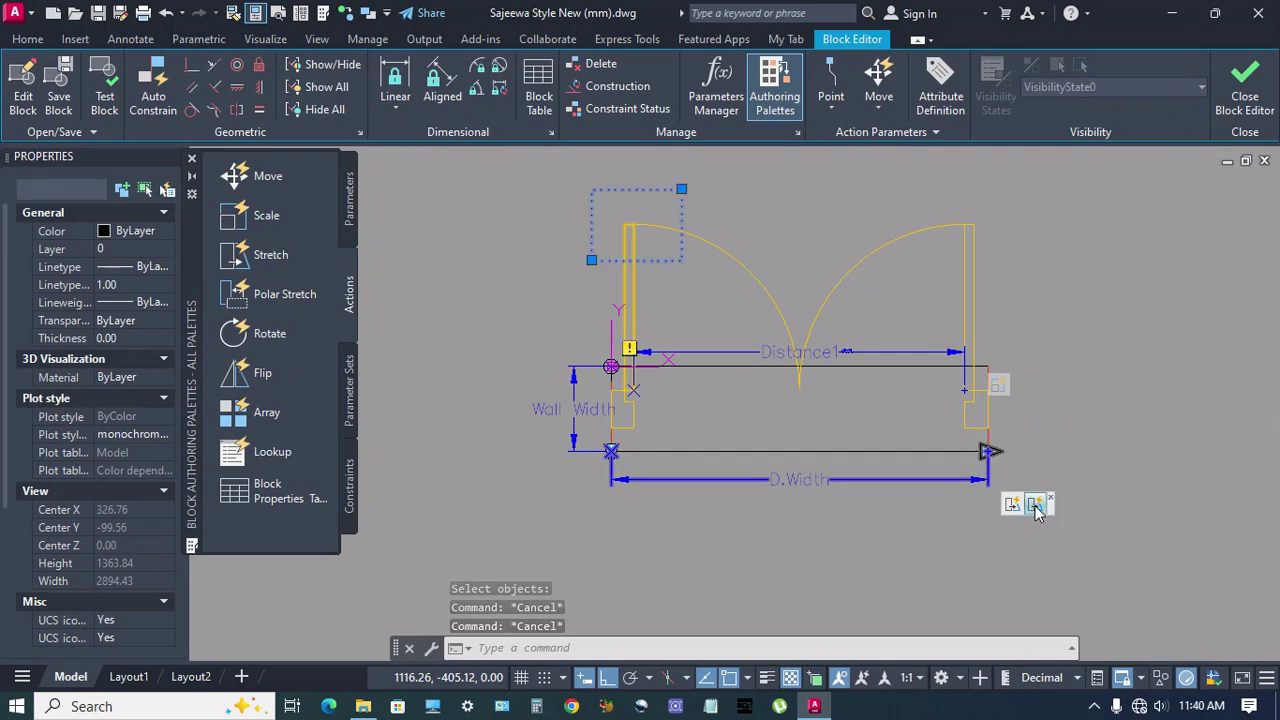
# - Set the left sash's stretch action to a distance multiplier of 0.50 and an angle offset of 90
pyautogui.click(1036, 506)
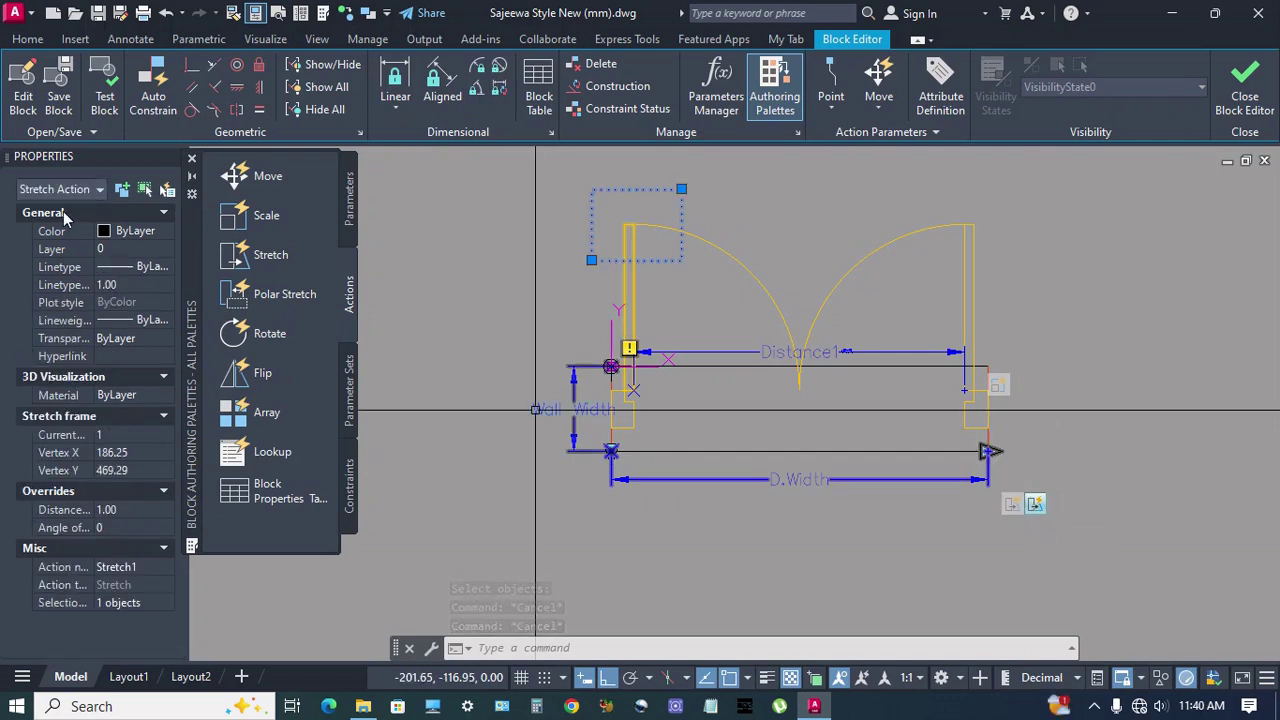
pyautogui.click(131, 510)
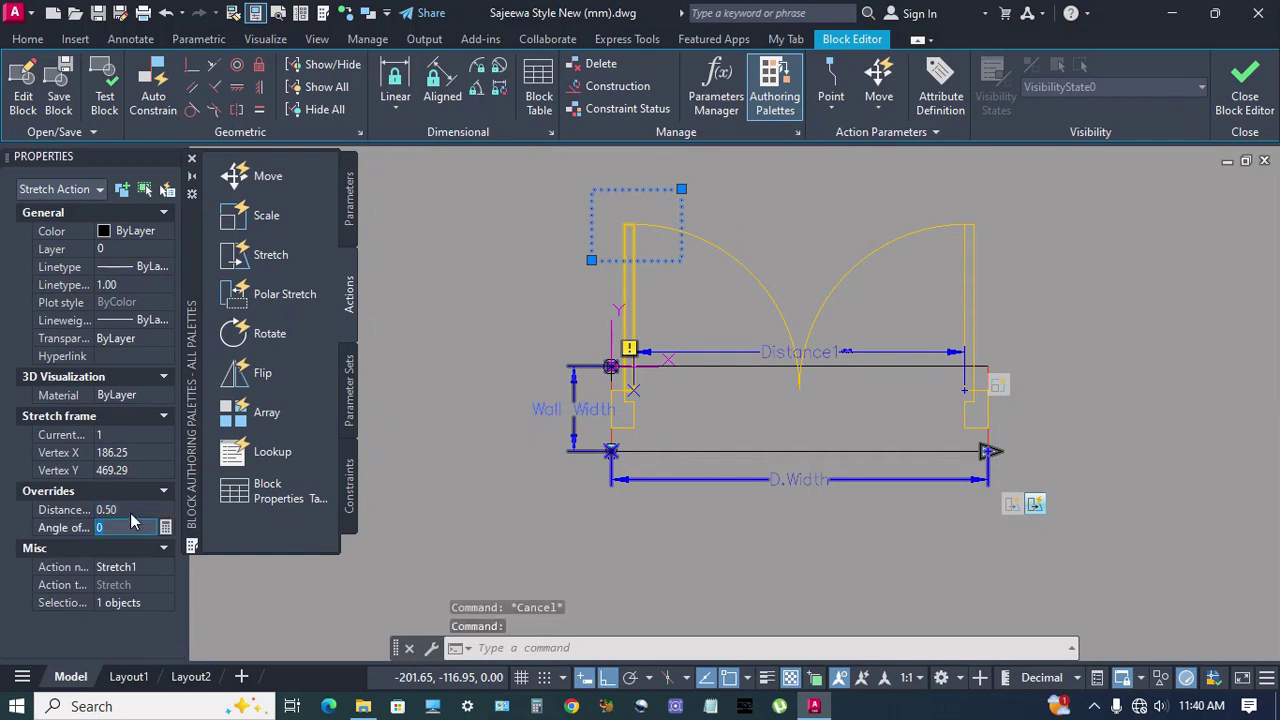
pyautogui.write('90')
pyautogui.press('Return')
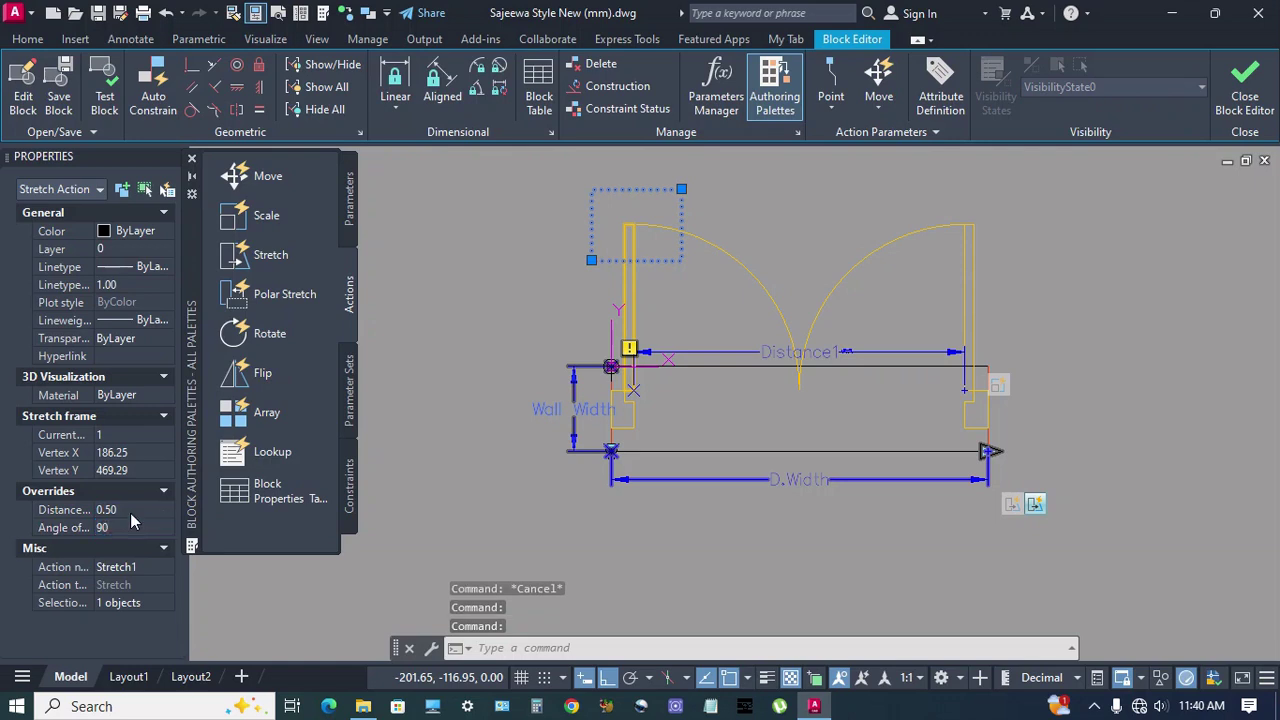
pyautogui.press('Escape')
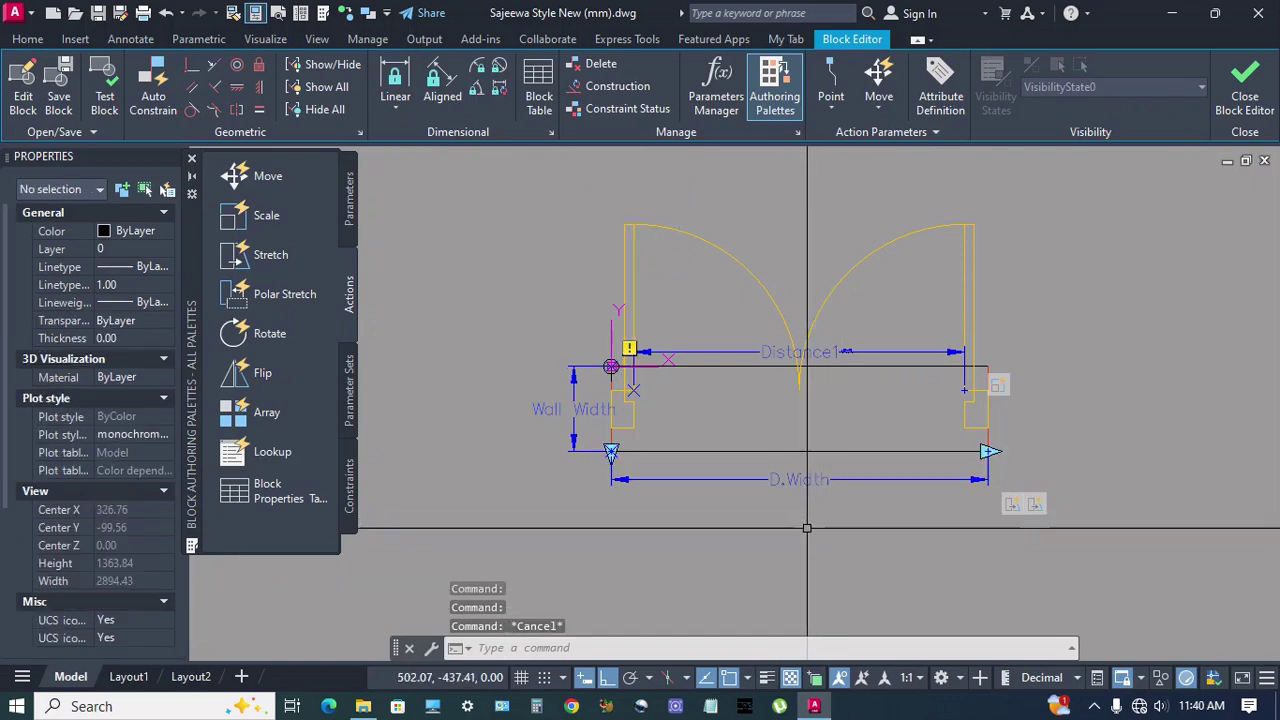
# - Add a stretch action to D.Width's right endpoint that frames the upper end of the right sash and stretches only that sash
pyautogui.click(288, 262)
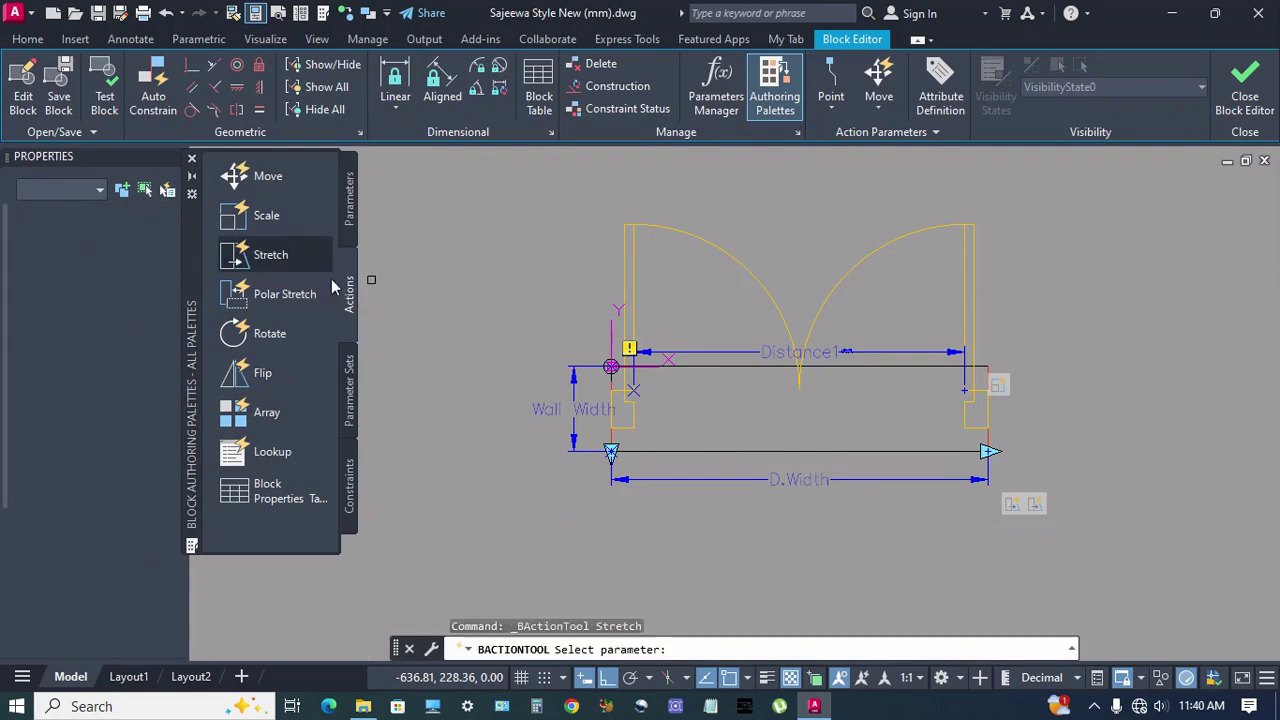
pyautogui.click(871, 477)
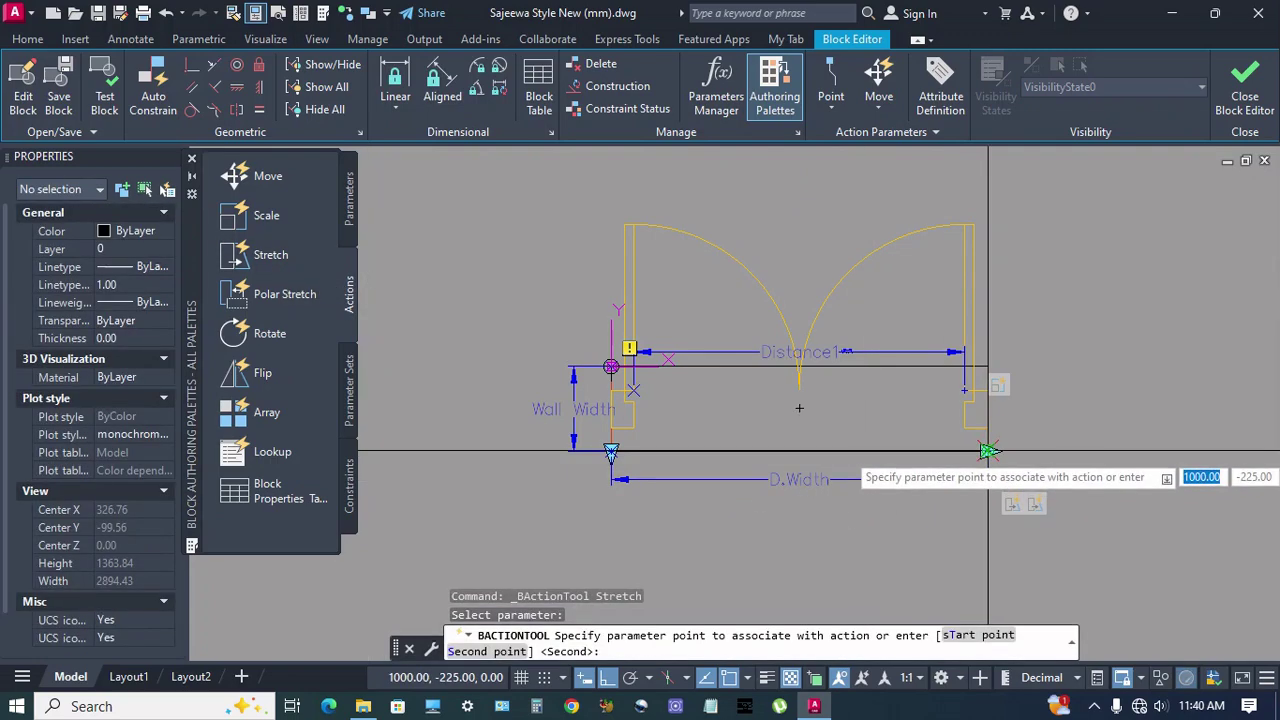
pyautogui.click(988, 451)
pyautogui.click(1020, 190)
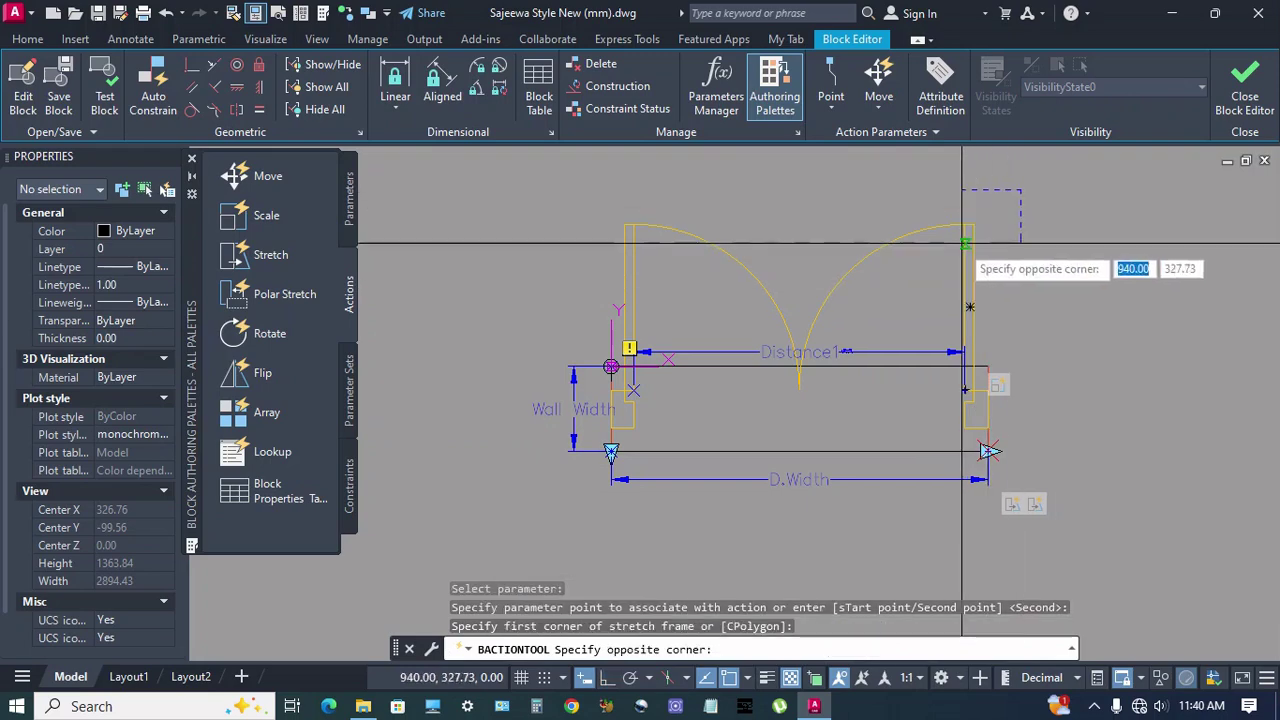
pyautogui.click(932, 267)
pyautogui.click(975, 250)
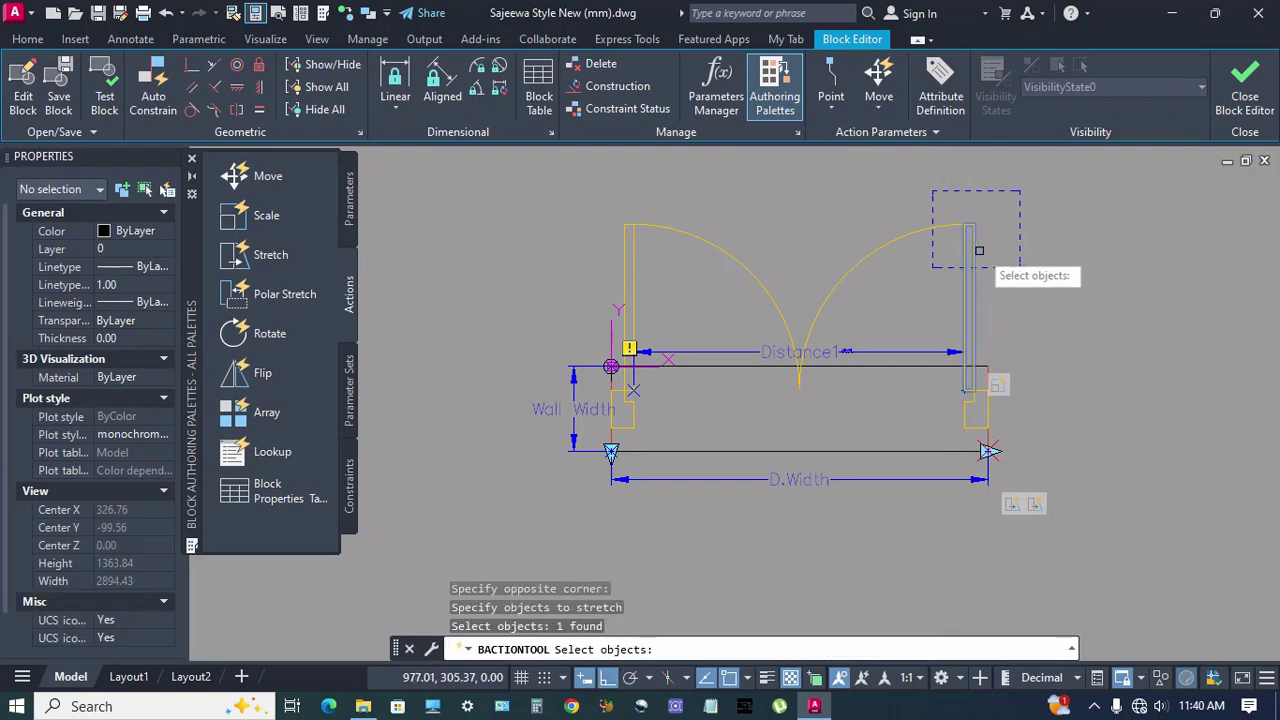
pyautogui.press('Return')
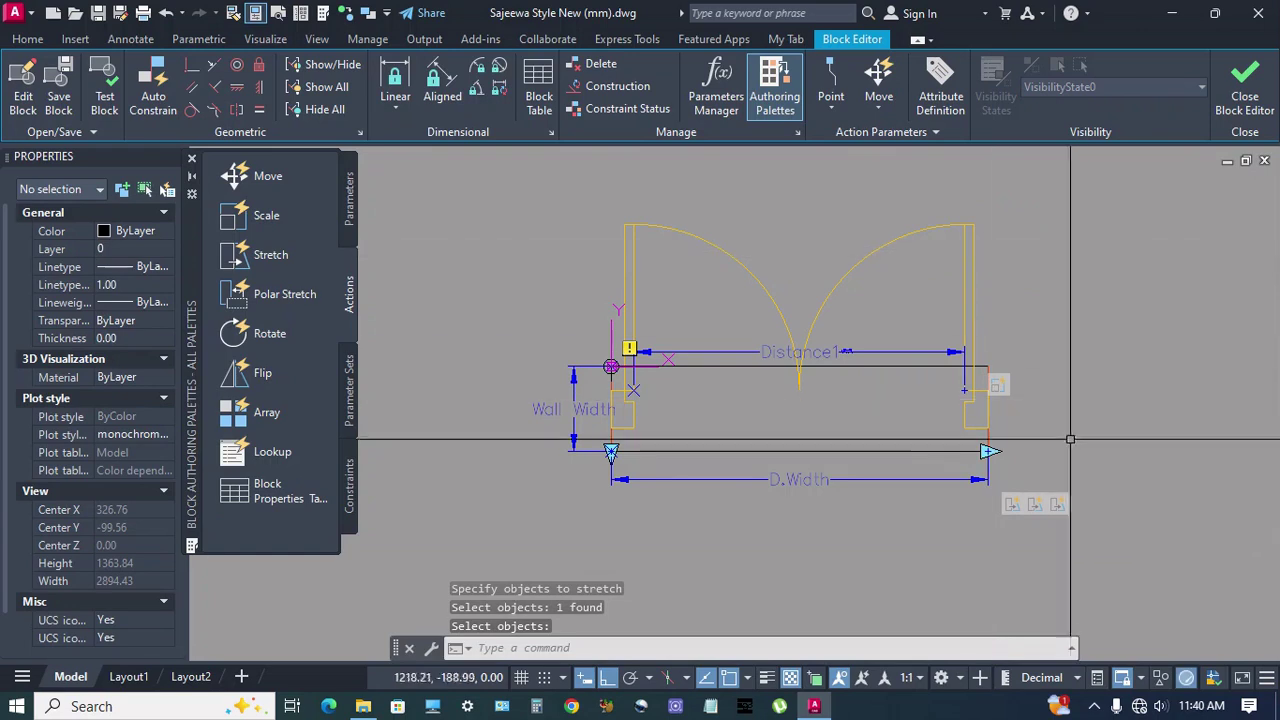
# - Set the right sash's stretch action to a distance multiplier of 0.50 and an angle offset of 90
pyautogui.click(1058, 503)
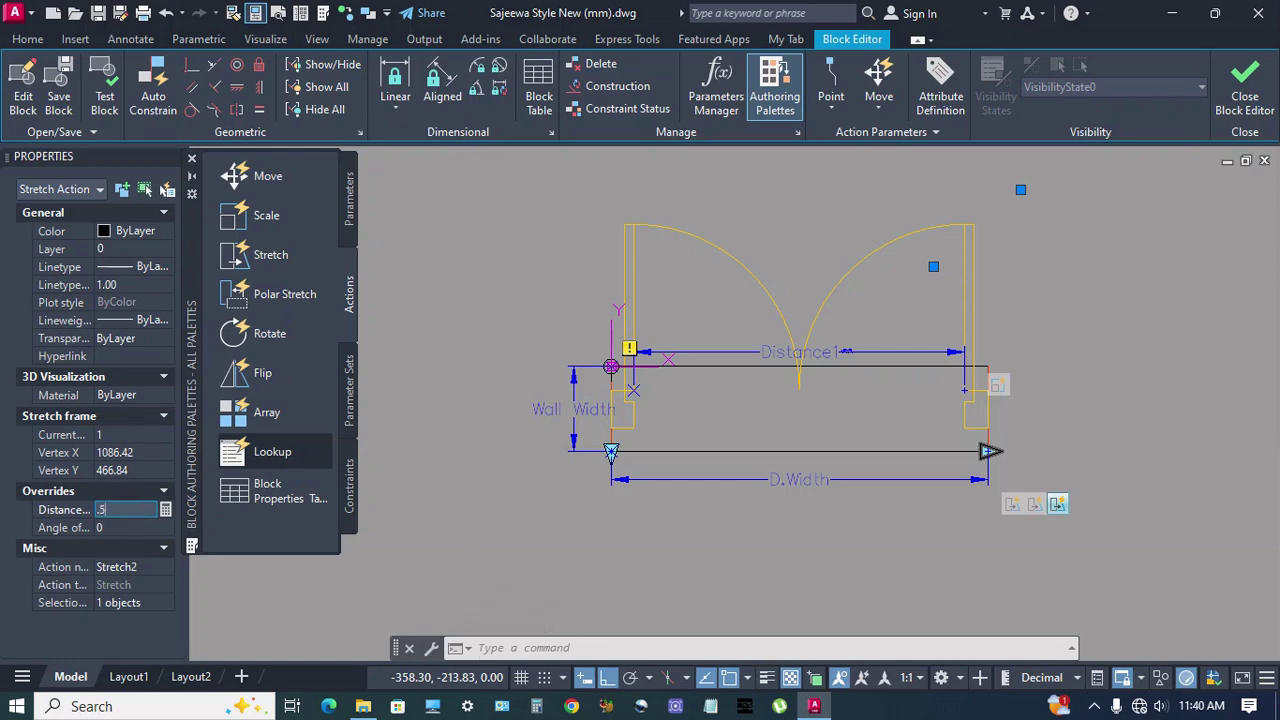
pyautogui.write('90')
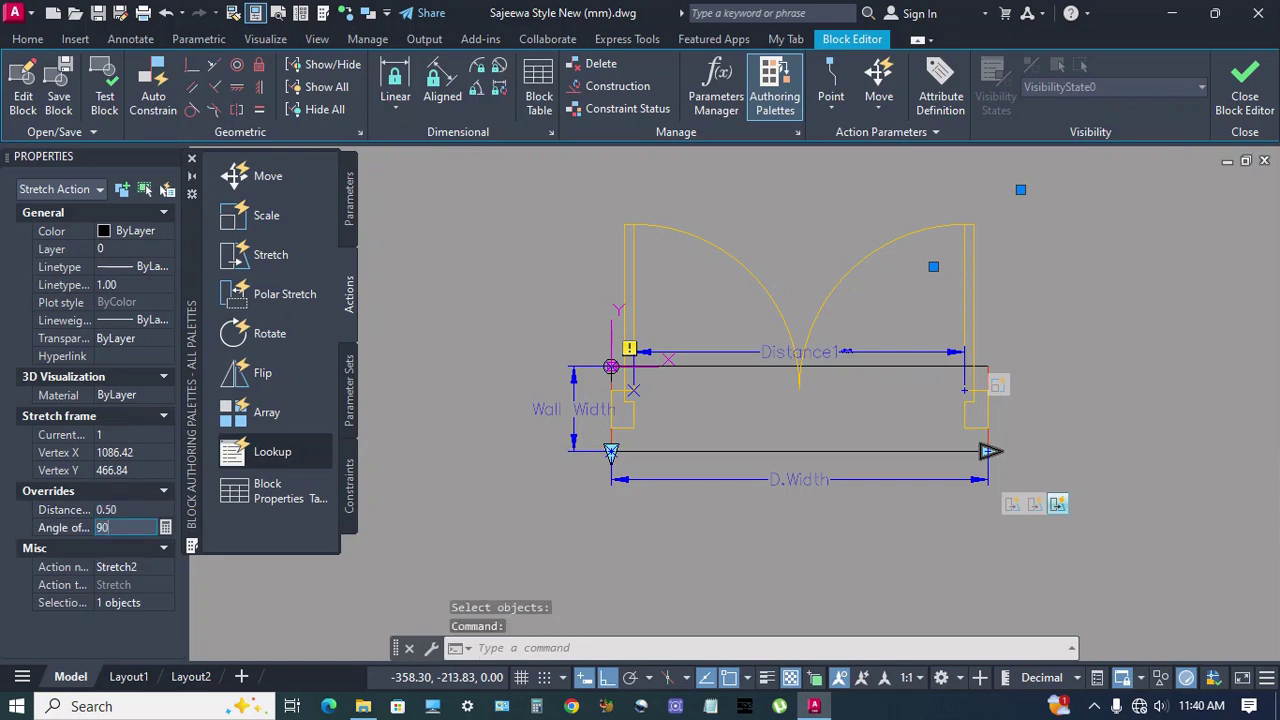
pyautogui.press('Escape')
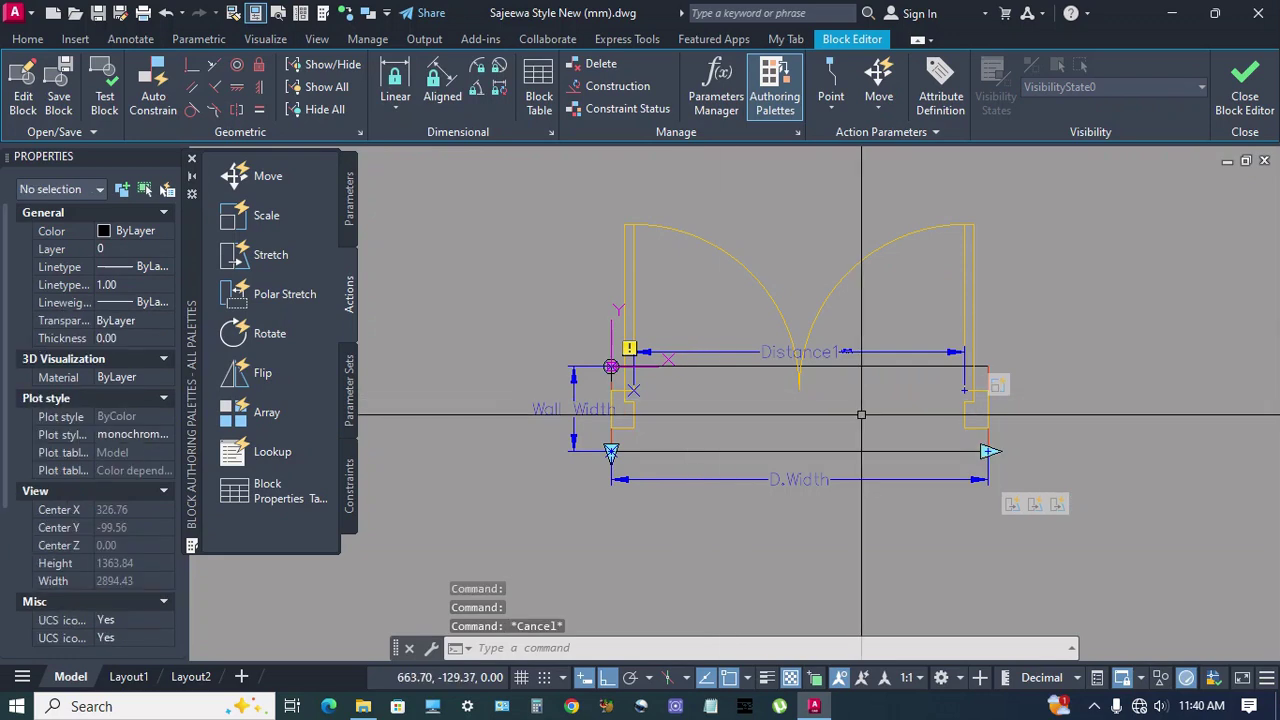
# - Add a perpendicular alignment parameter at the midpoint of the wipeout's upper edge, between the two sashes
pyautogui.moveTo(860, 414); pyautogui.dragTo(855, 415, button='middle')
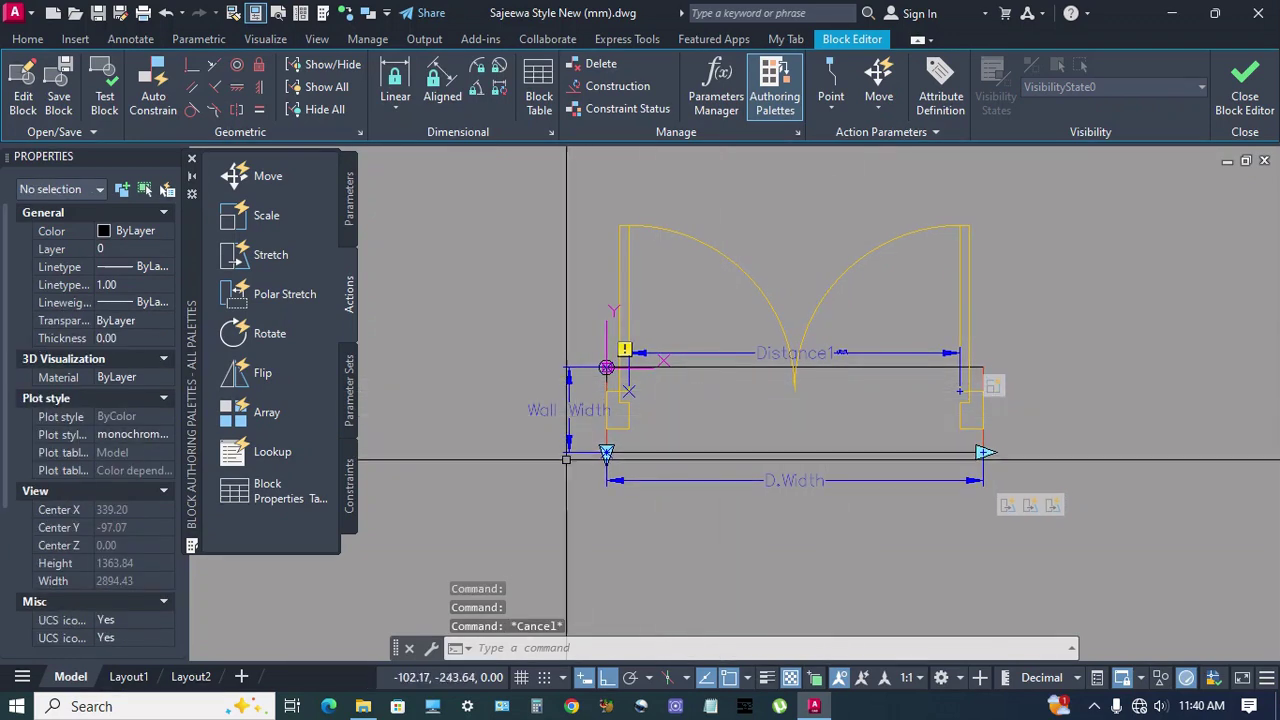
pyautogui.click(350, 226)
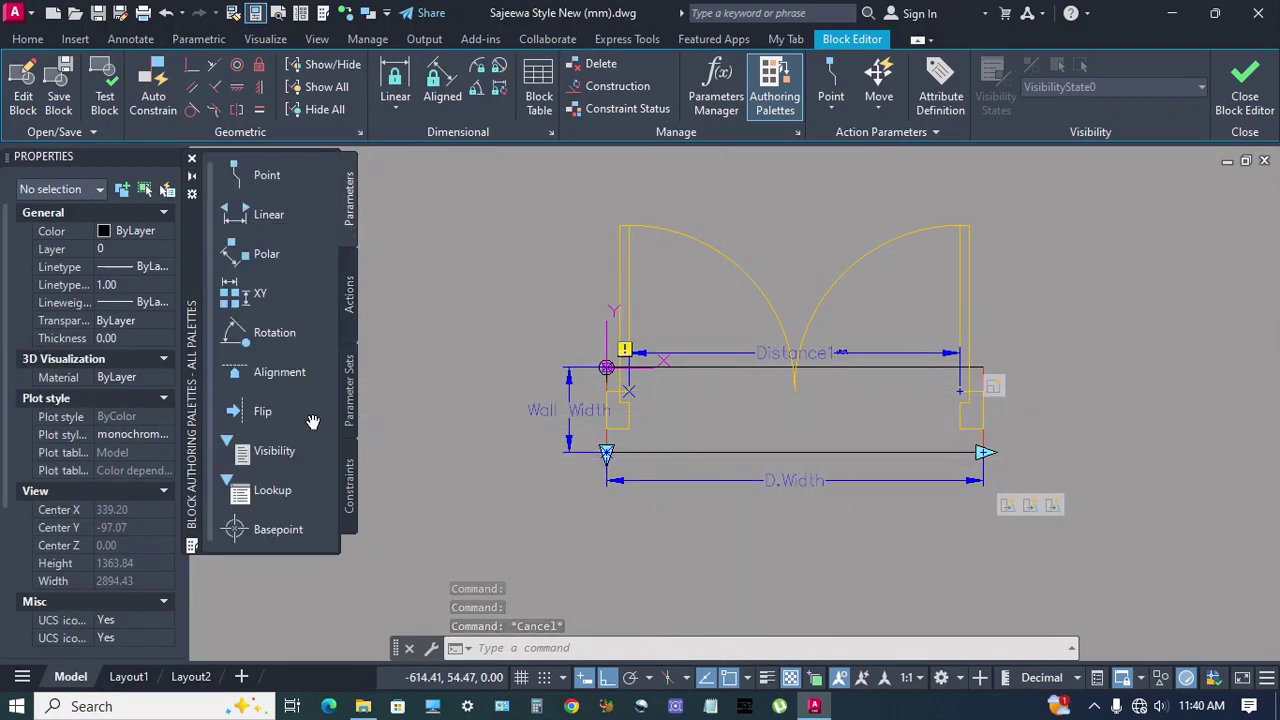
pyautogui.click(279, 373)
pyautogui.scroll(4, 700, 370)
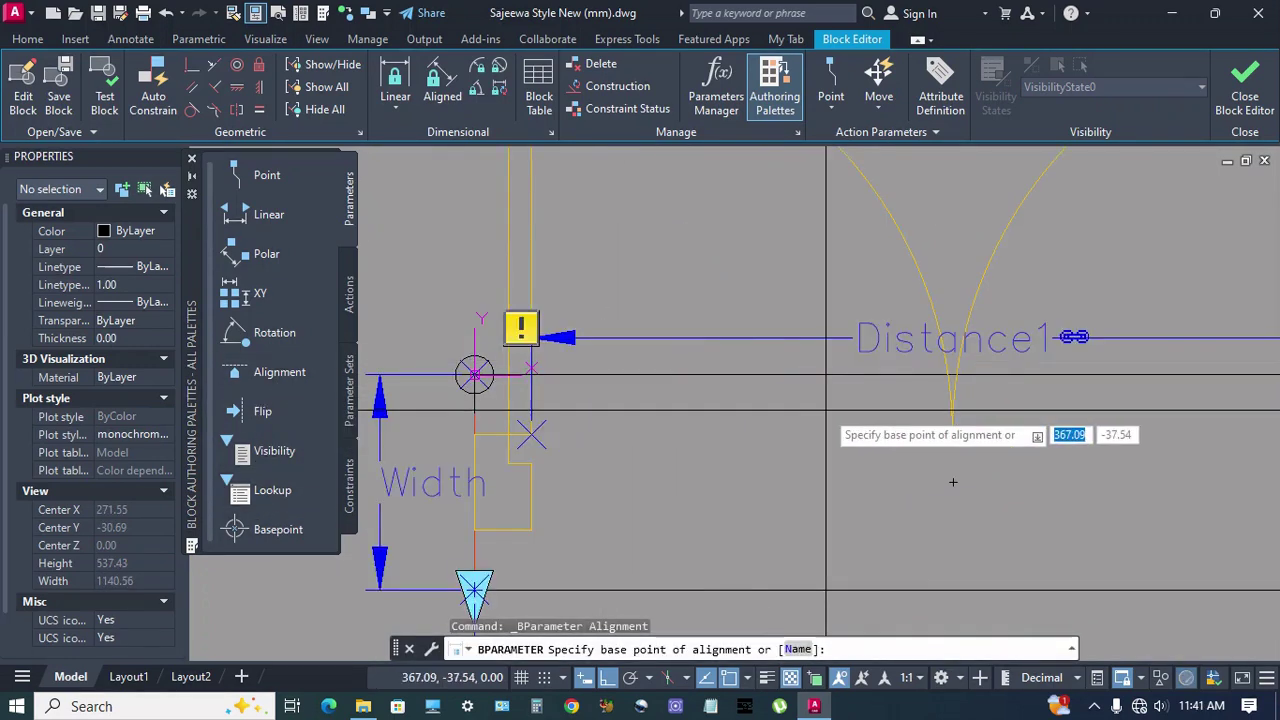
pyautogui.scroll(4, 952, 482)
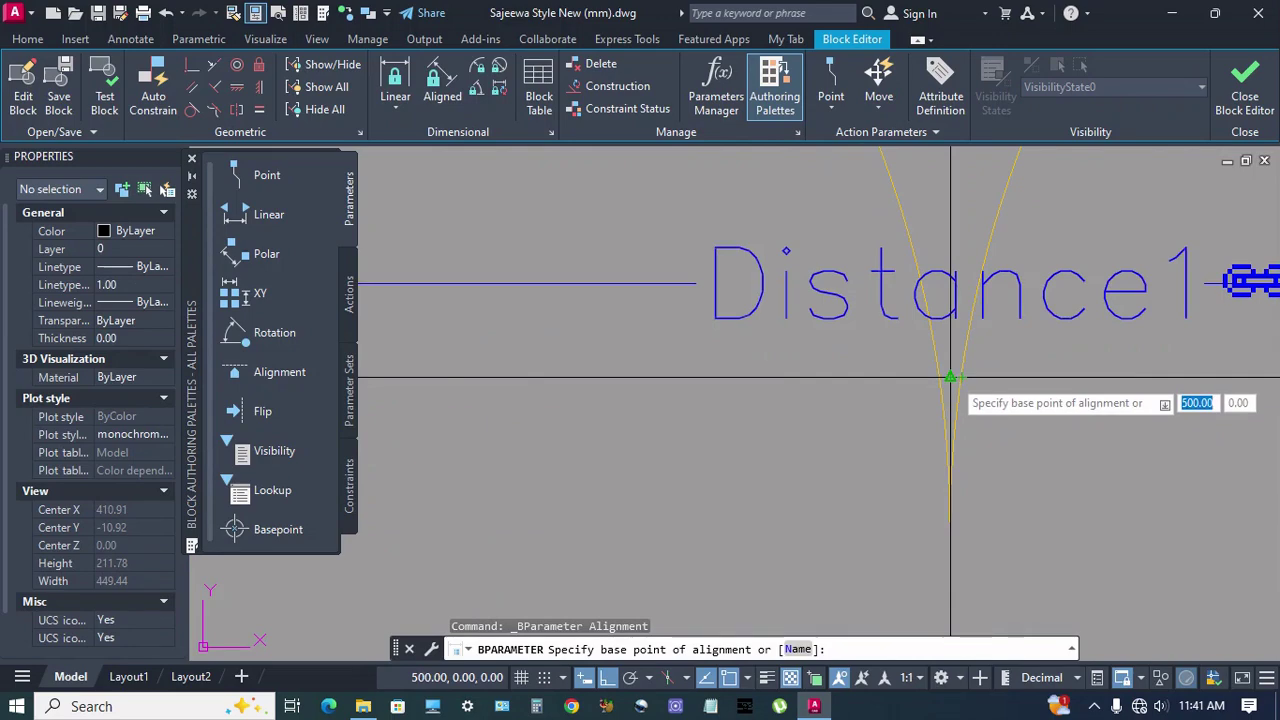
pyautogui.click(950, 378)
pyautogui.scroll(-8, 948, 374)
pyautogui.scroll(-6, 781, 366)
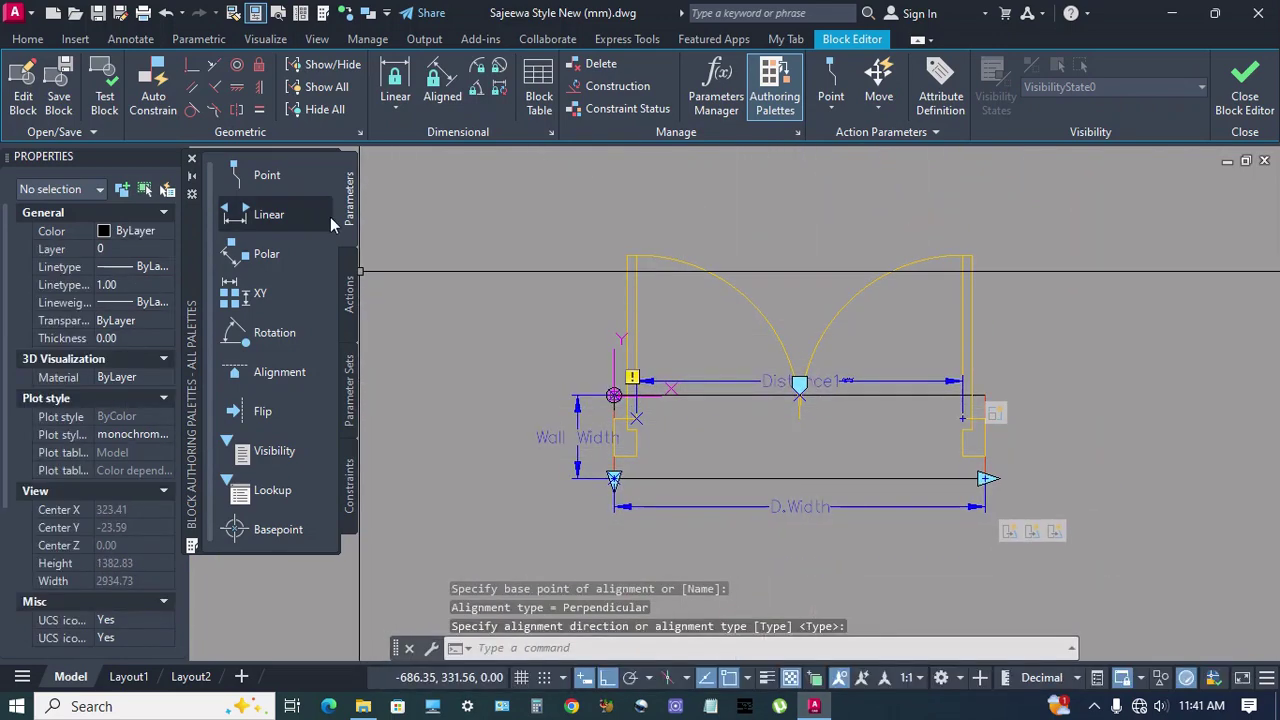
# - Add a flip parameter with a horizontal reflection line based midway between the wipeout's lower-left corner and its upper edge's midpoint, labelled just above
pyautogui.click(262, 411)
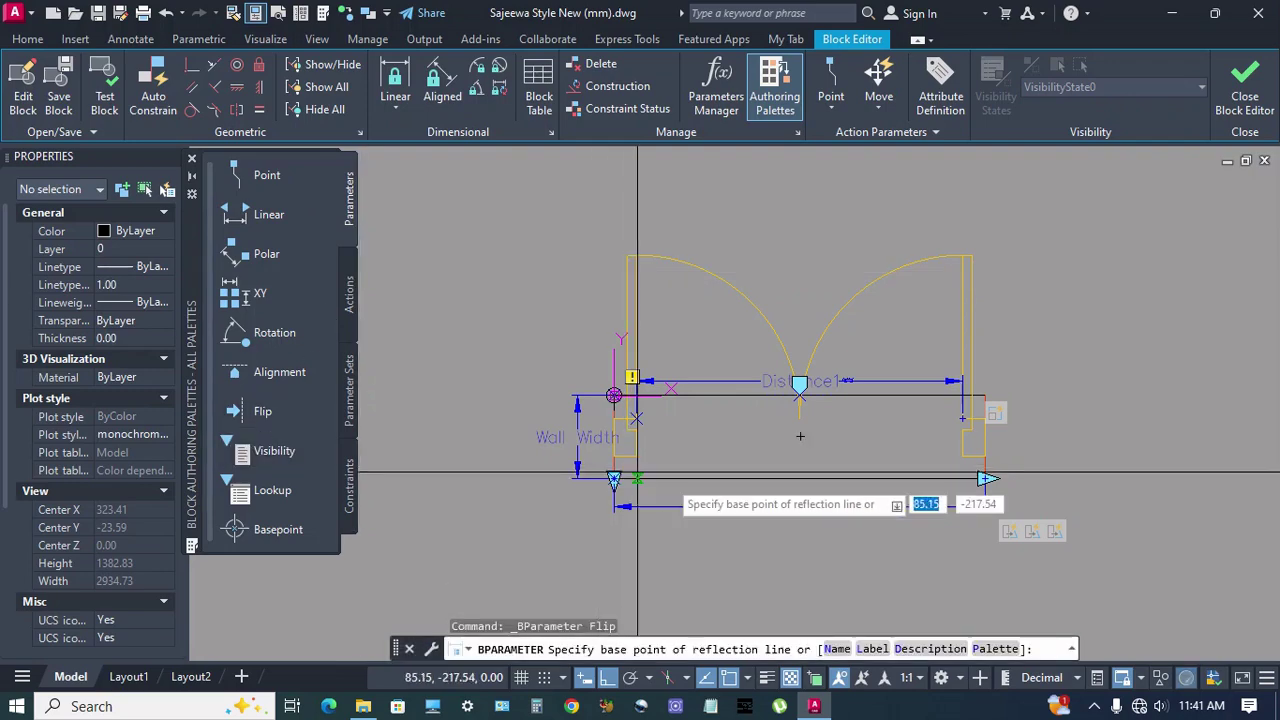
pyautogui.scroll(2, 725, 452)
pyautogui.keyDown('shift'); pyautogui.rightClick(741, 428); pyautogui.keyUp('shift')
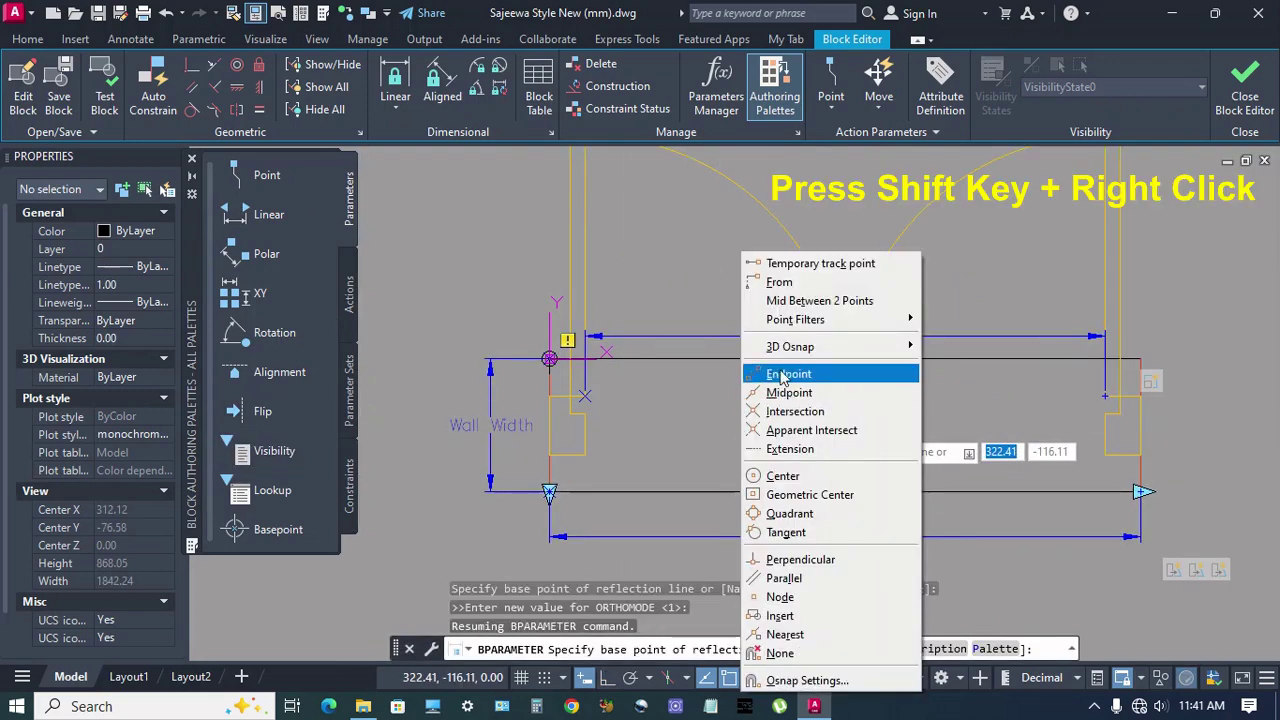
pyautogui.click(806, 301)
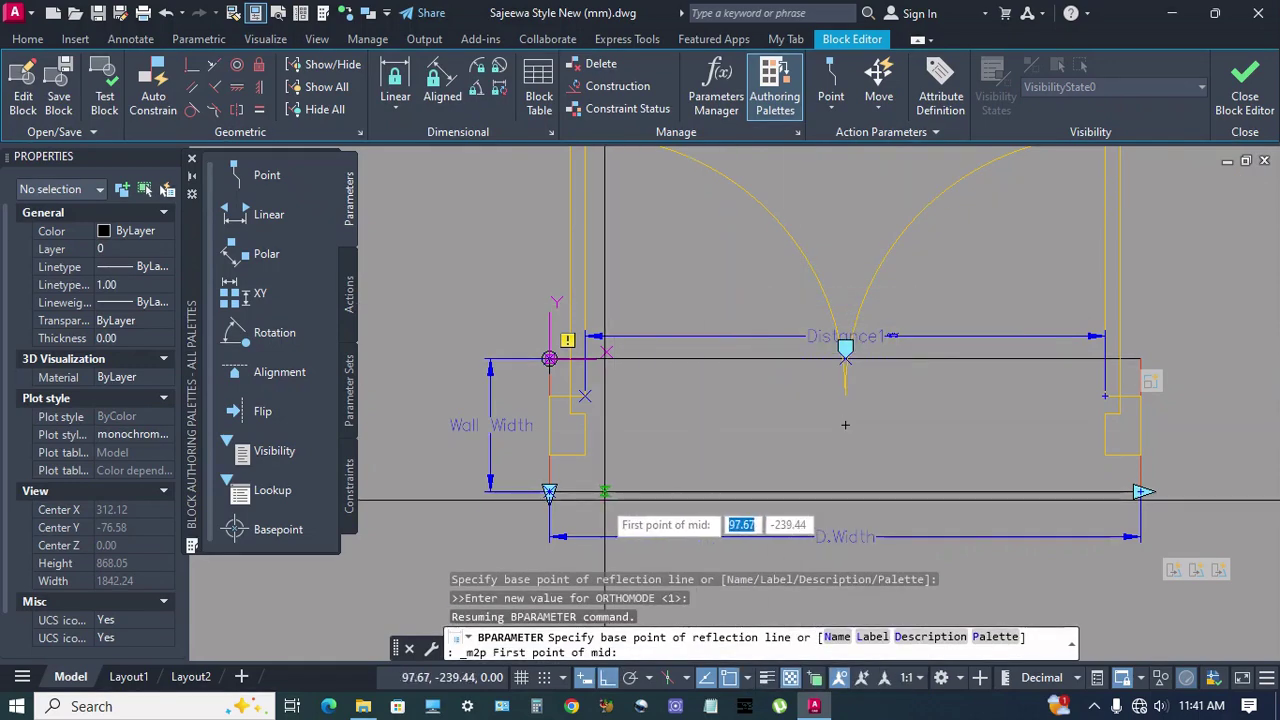
pyautogui.click(549, 491)
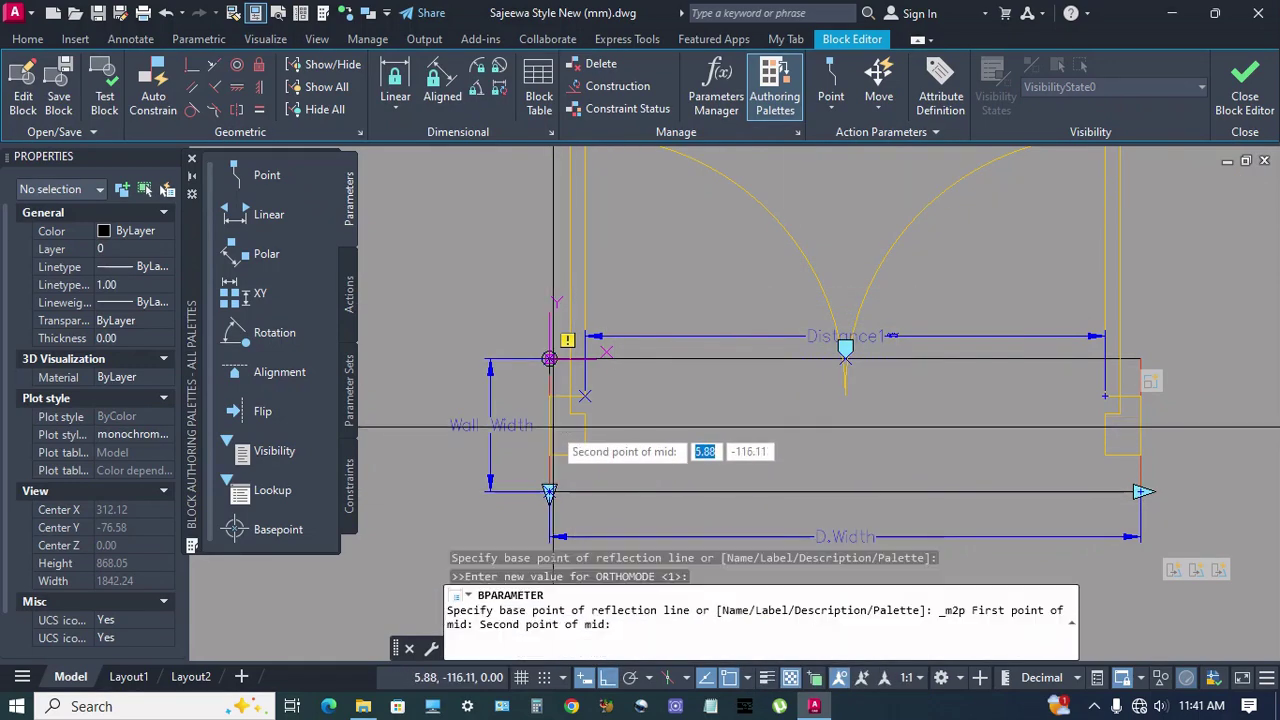
pyautogui.click(840, 428)
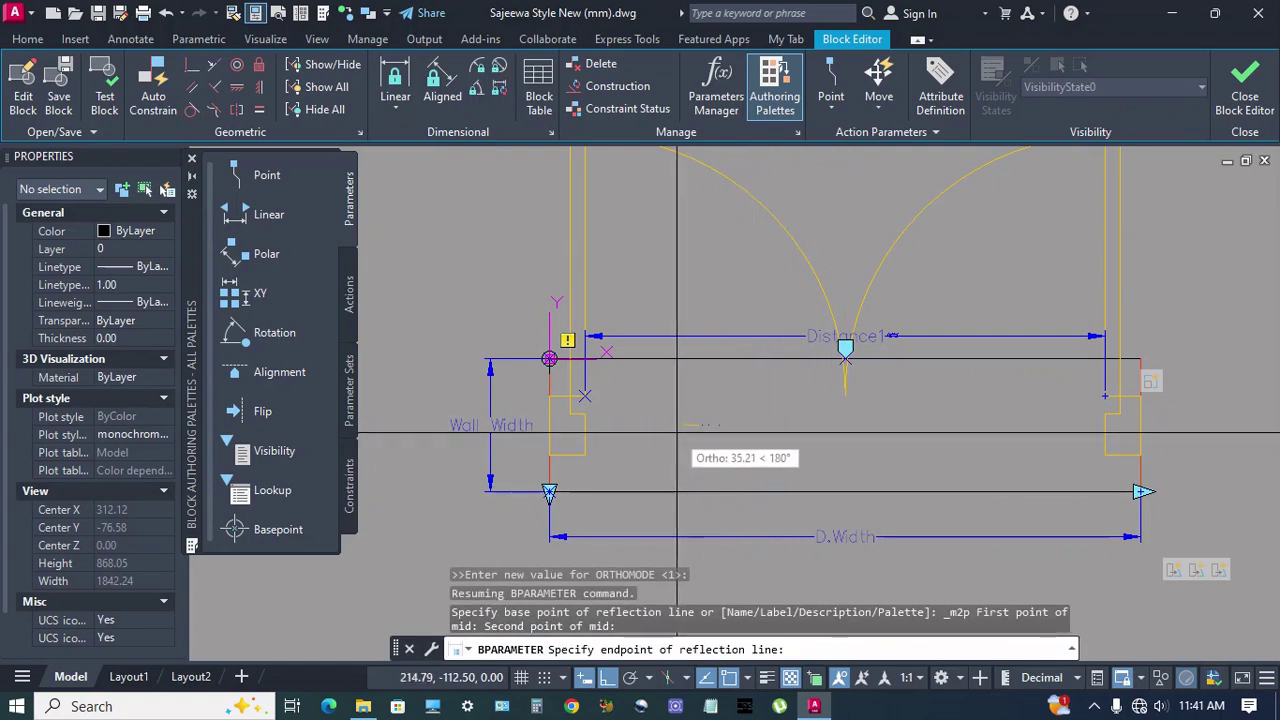
pyautogui.click(652, 428)
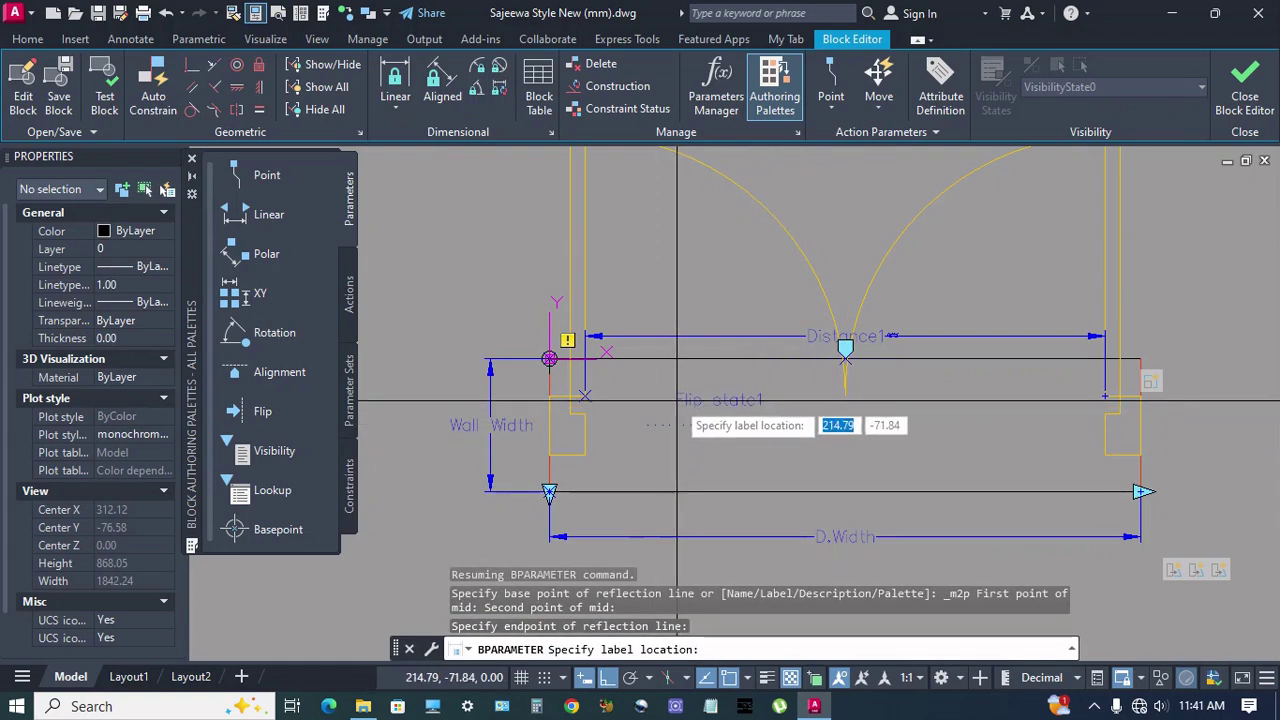
pyautogui.click(672, 400)
# - Add a move action to D.Width's right endpoint that moves only the alignment parameter
pyautogui.scroll(-2, 648, 473)
pyautogui.click(349, 295)
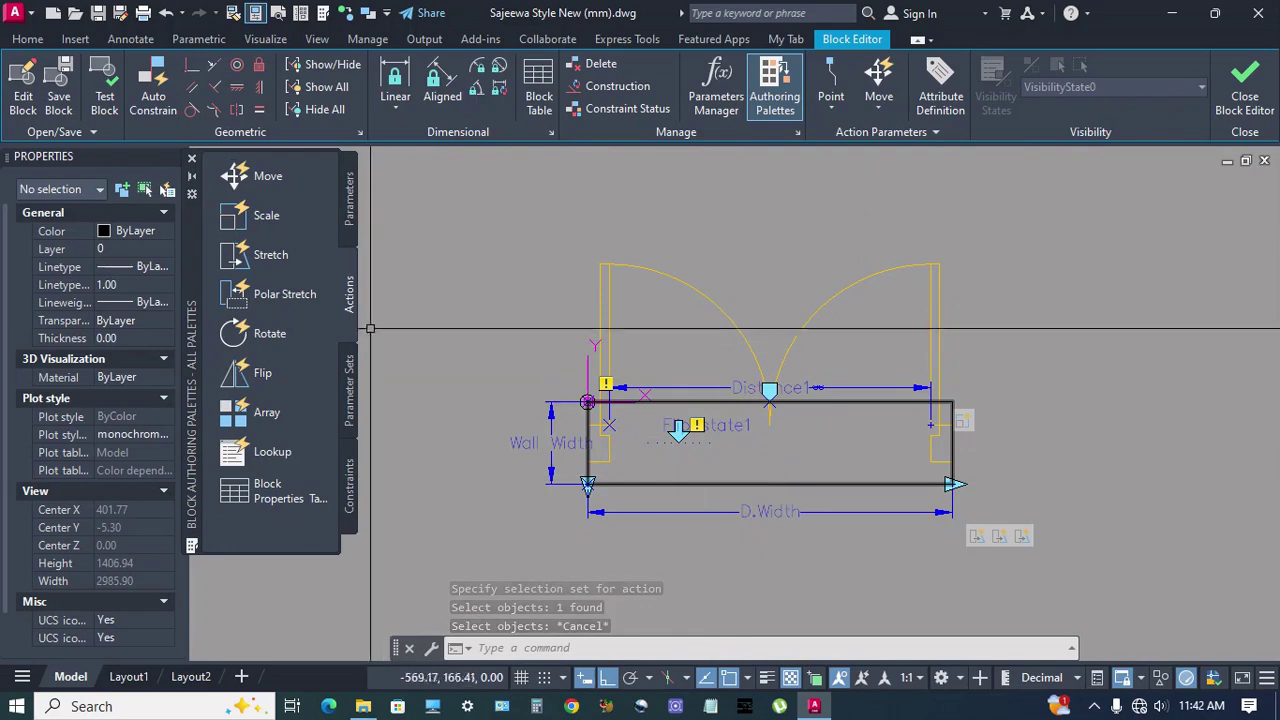
pyautogui.click(268, 177)
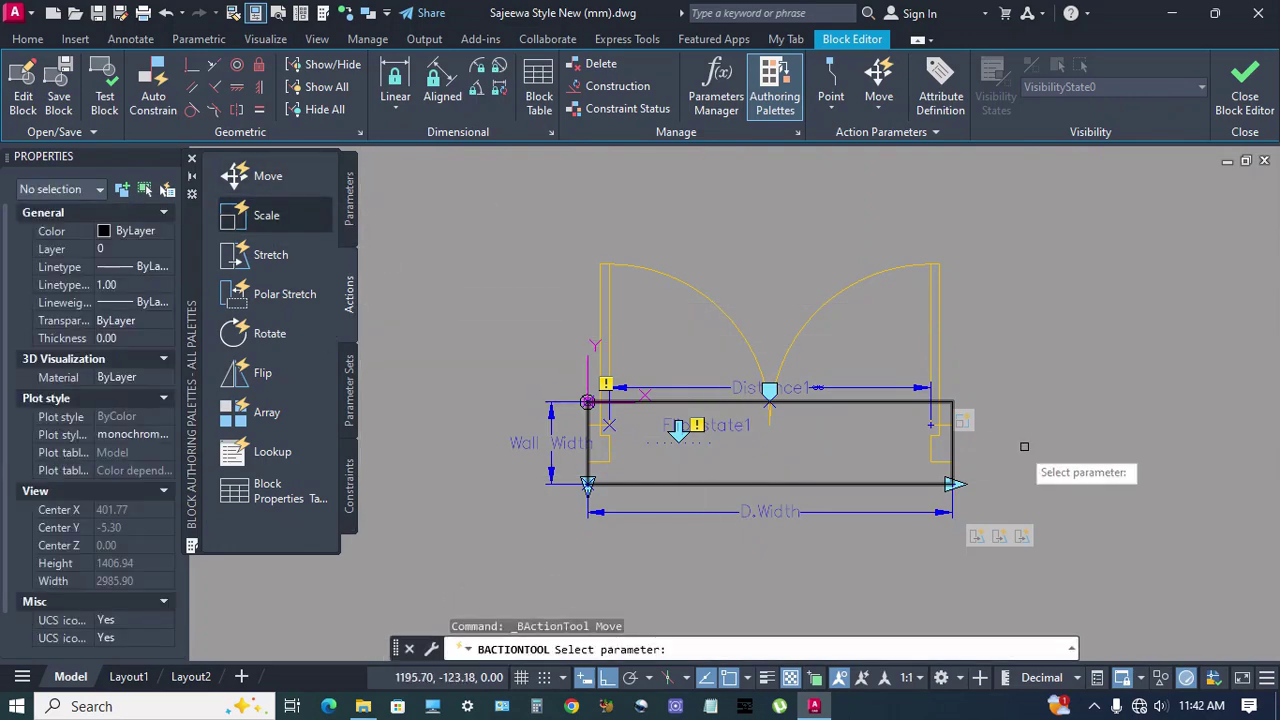
pyautogui.click(929, 508)
pyautogui.scroll(2, 945, 488)
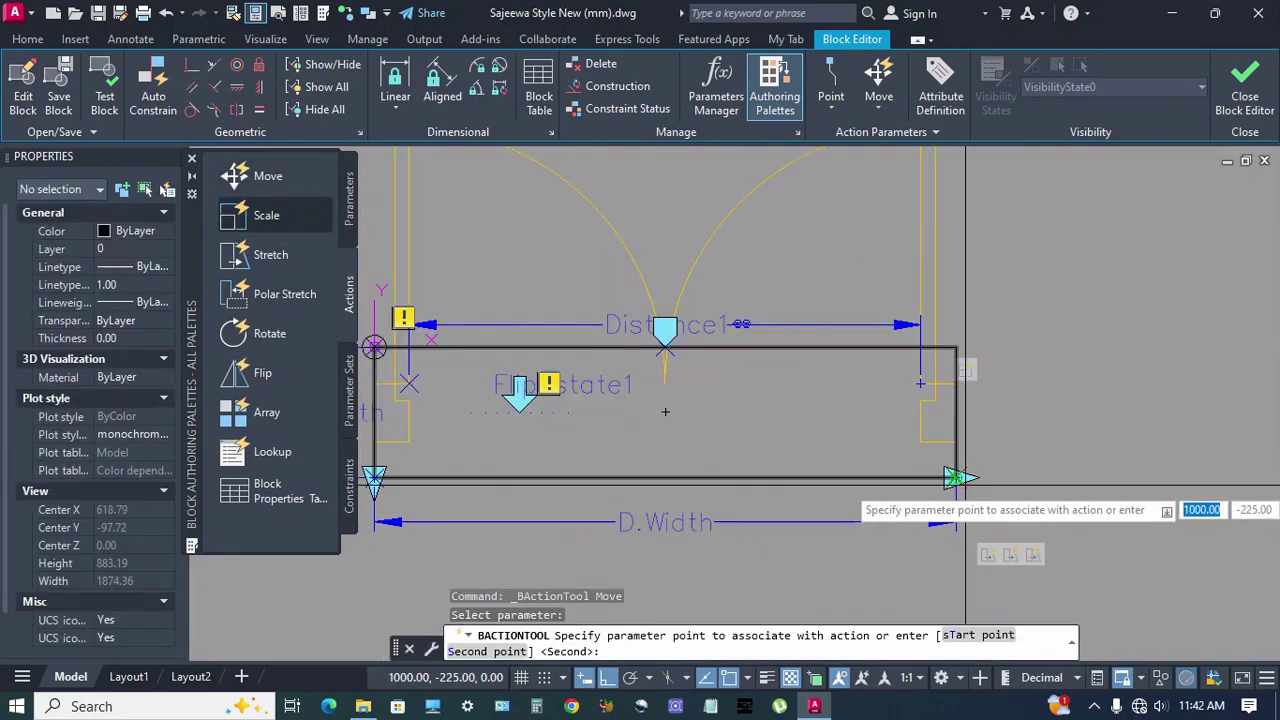
pyautogui.click(956, 478)
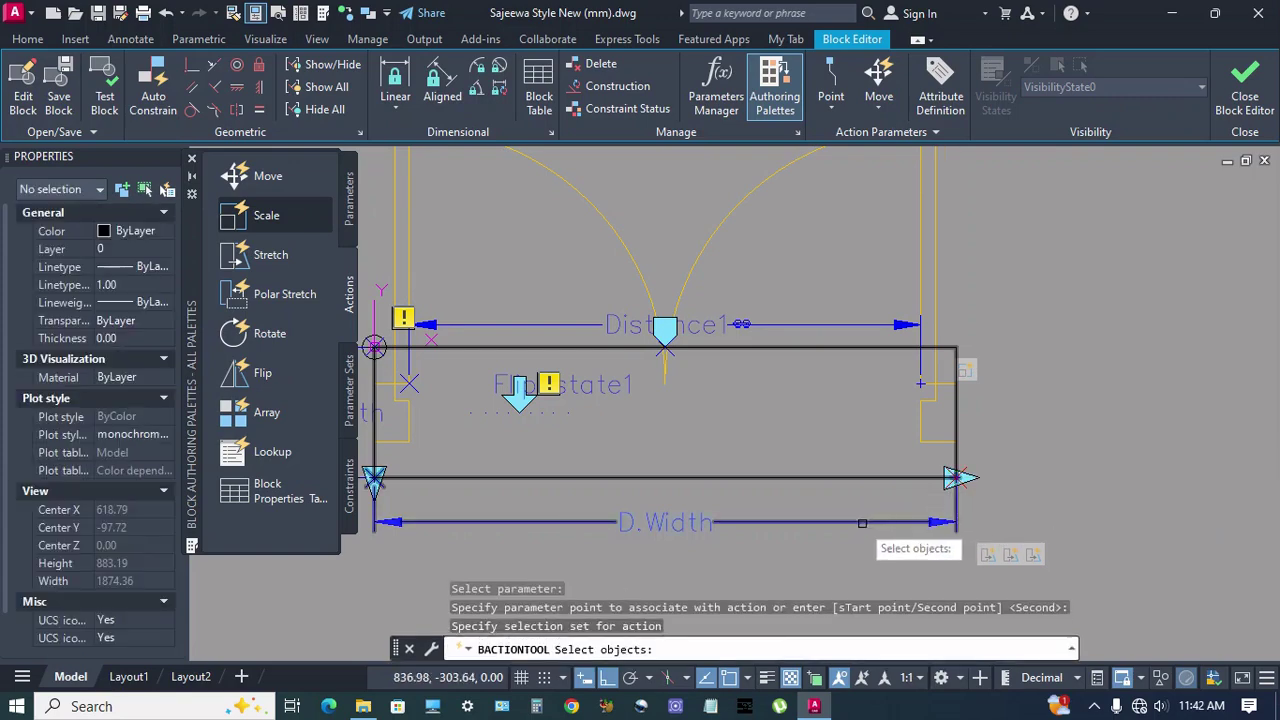
pyautogui.scroll(-2, 860, 521)
pyautogui.scroll(2, 800, 455)
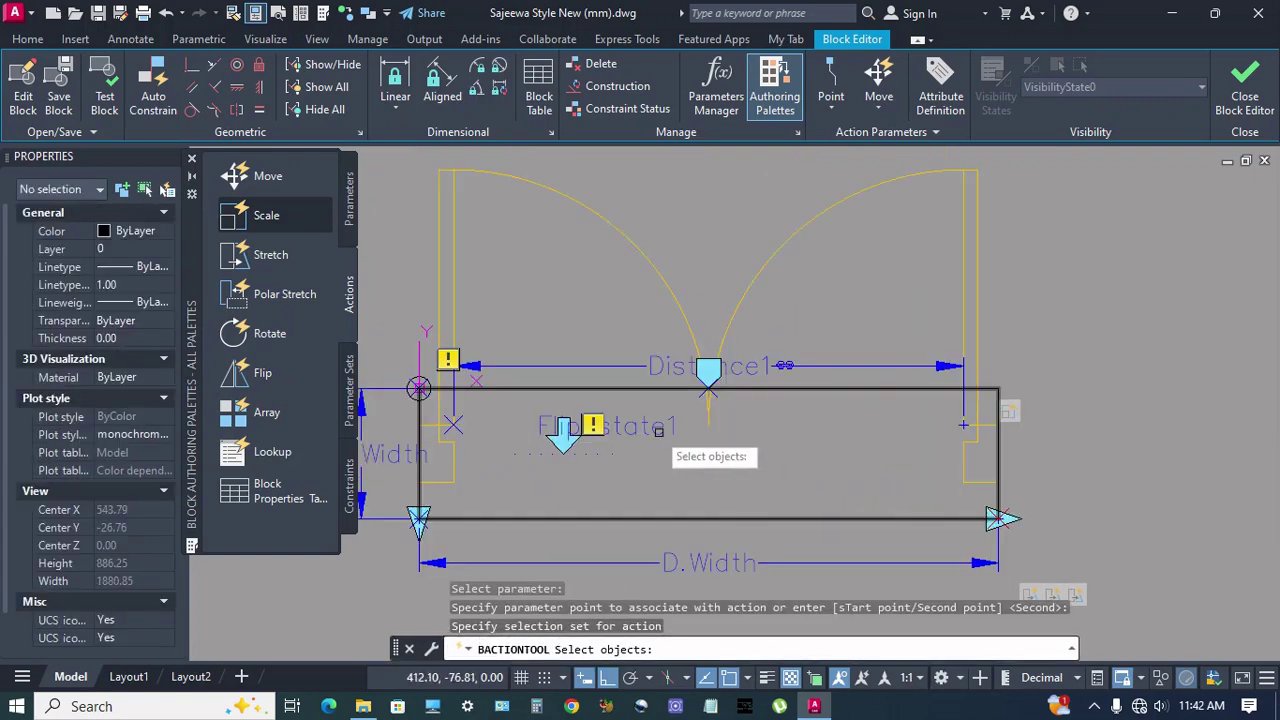
pyautogui.click(731, 389)
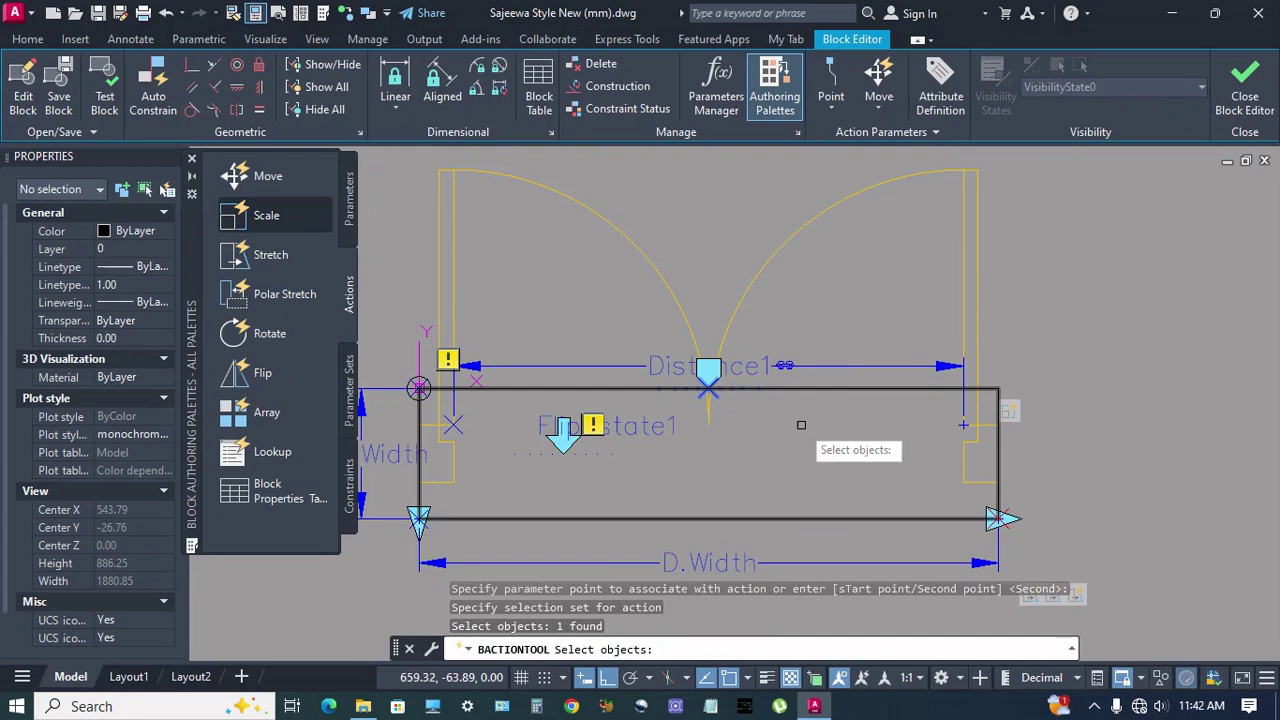
pyautogui.press('Return')
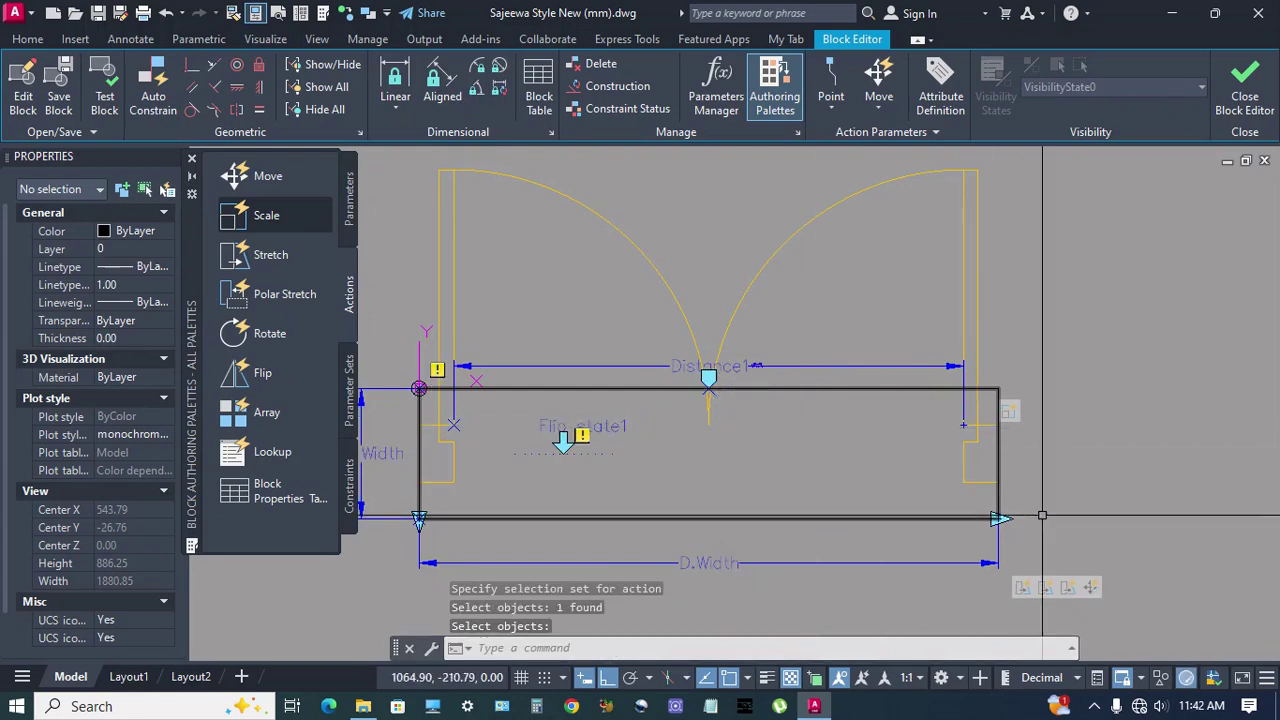
# - Set the alignment parameter's move action to a distance multiplier of 0.50
pyautogui.click(1090, 588)
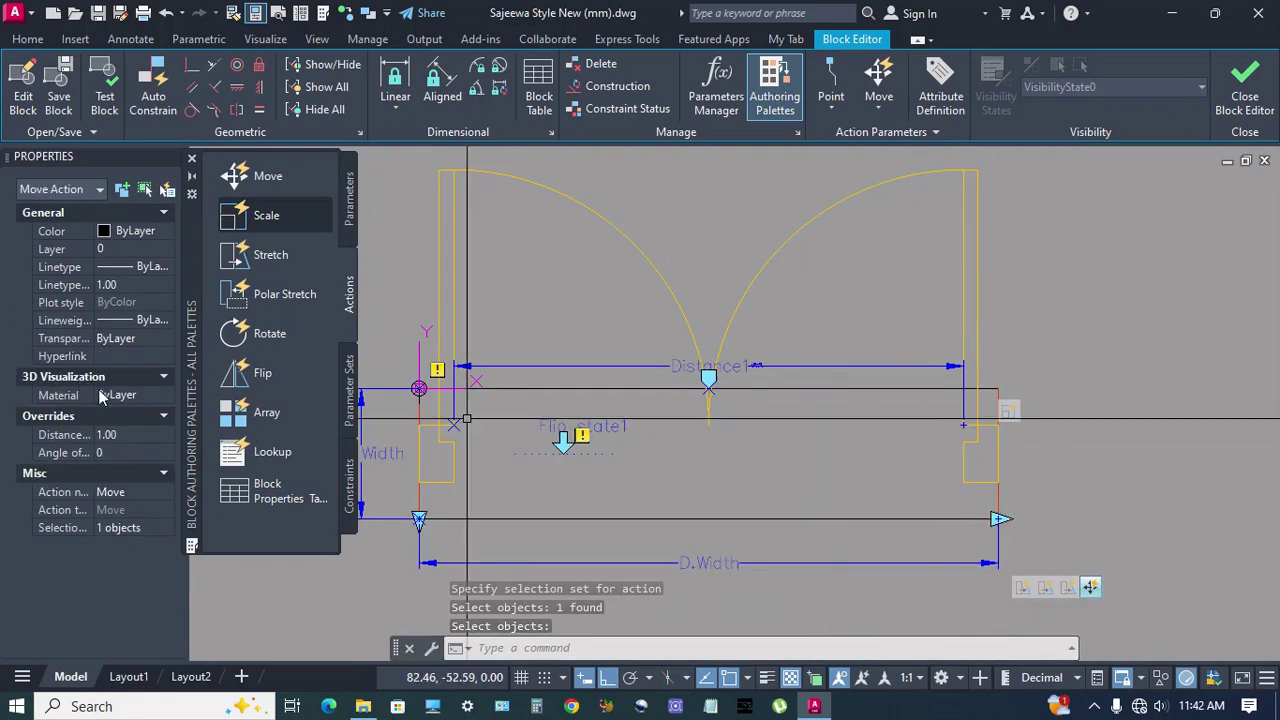
pyautogui.click(133, 434)
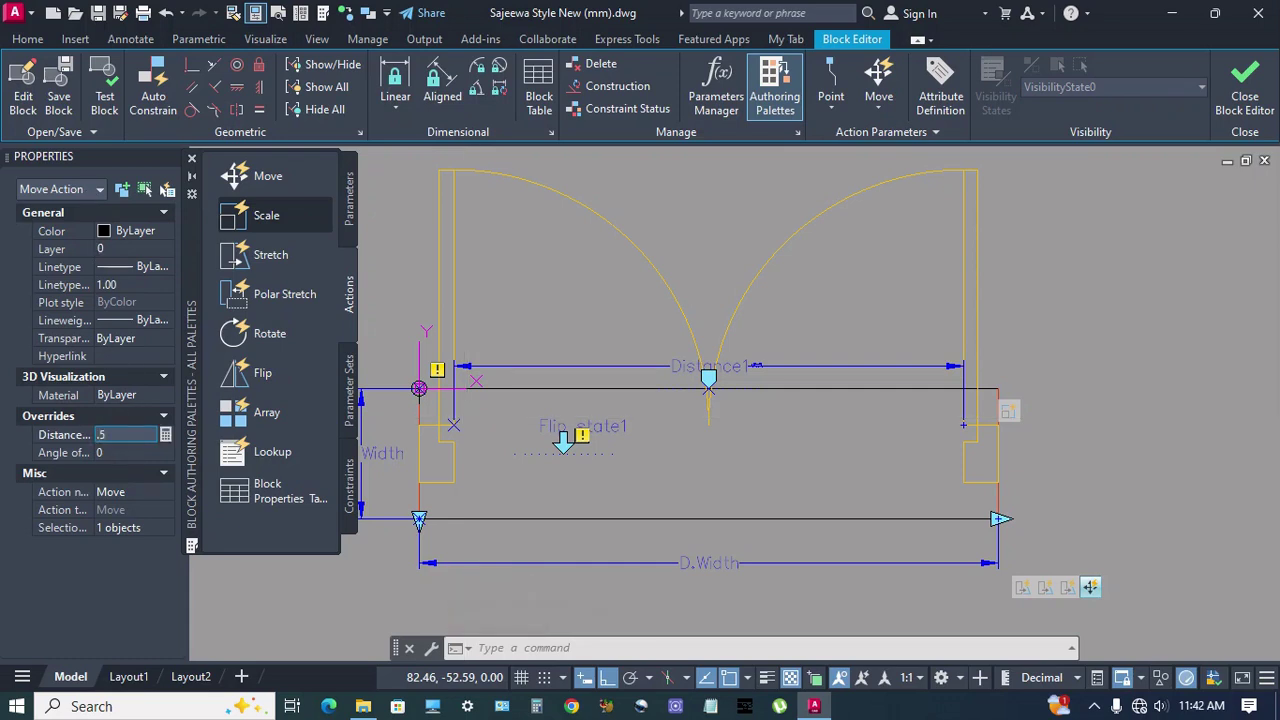
pyautogui.press('Tab')
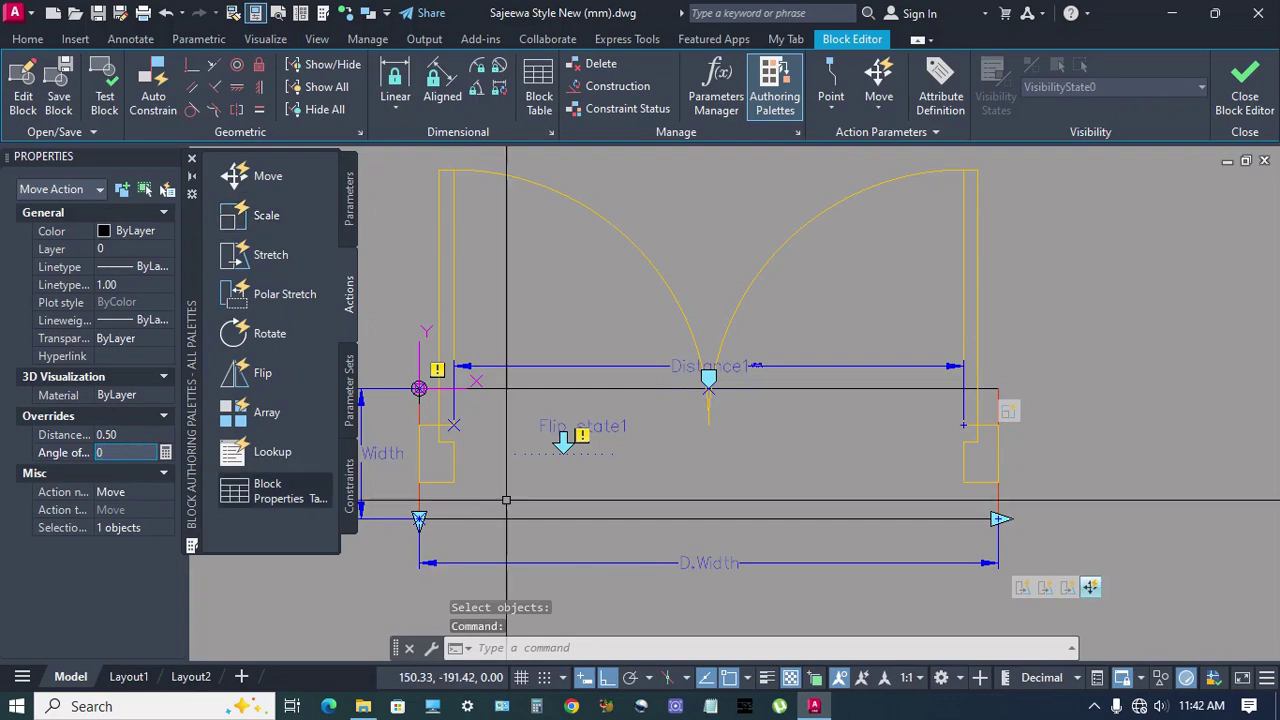
pyautogui.press('Escape')
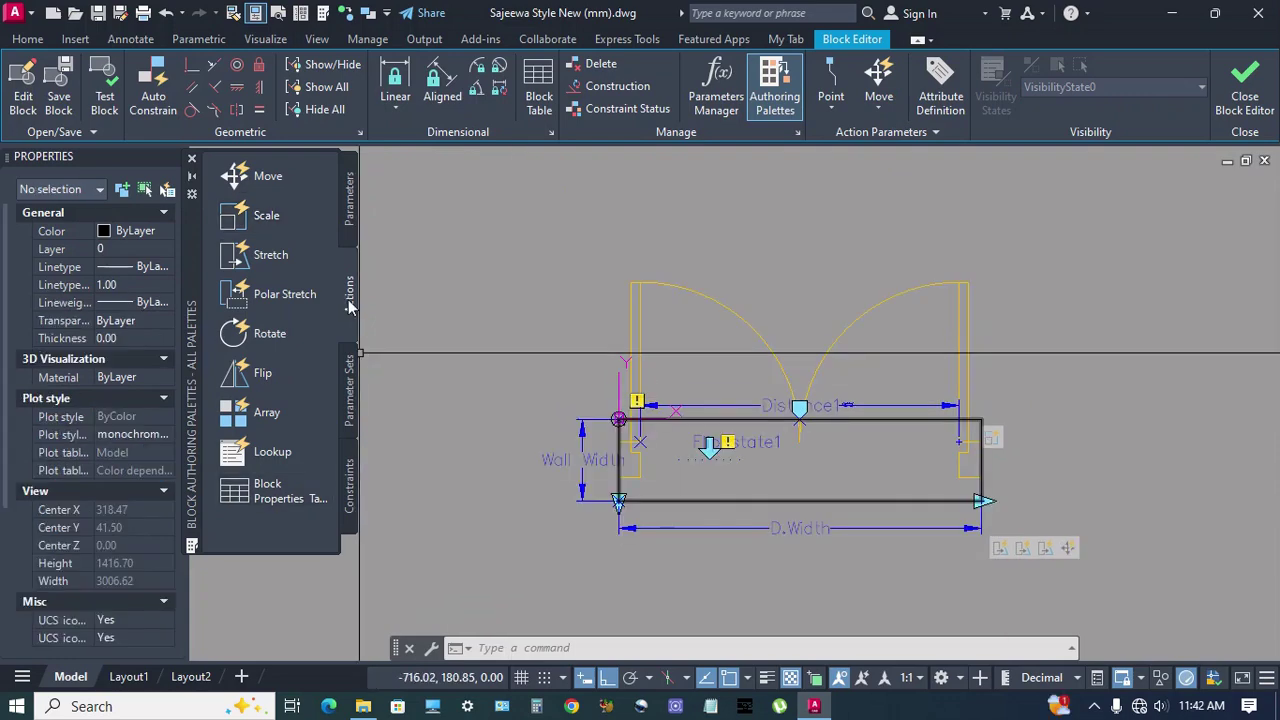
# - Add a move action to D.Width's right endpoint that moves only the flip parameter
pyautogui.click(262, 176)
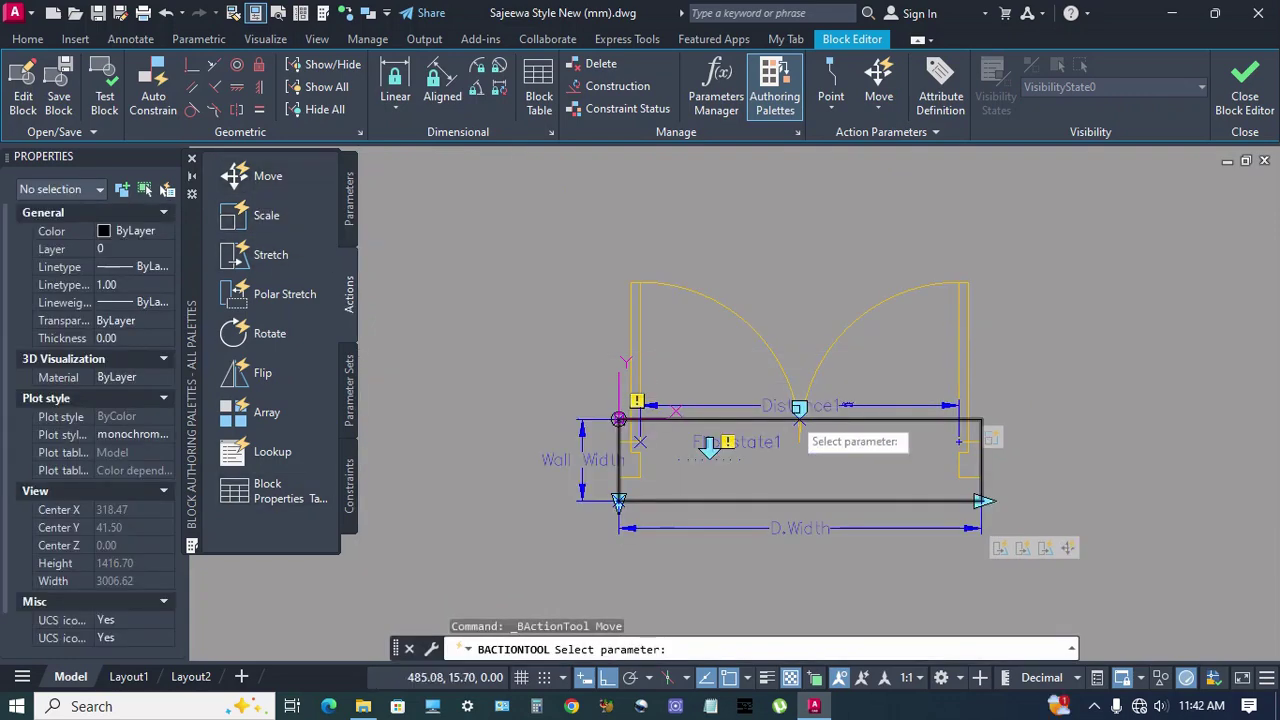
pyautogui.click(833, 527)
pyautogui.scroll(4, 943, 514)
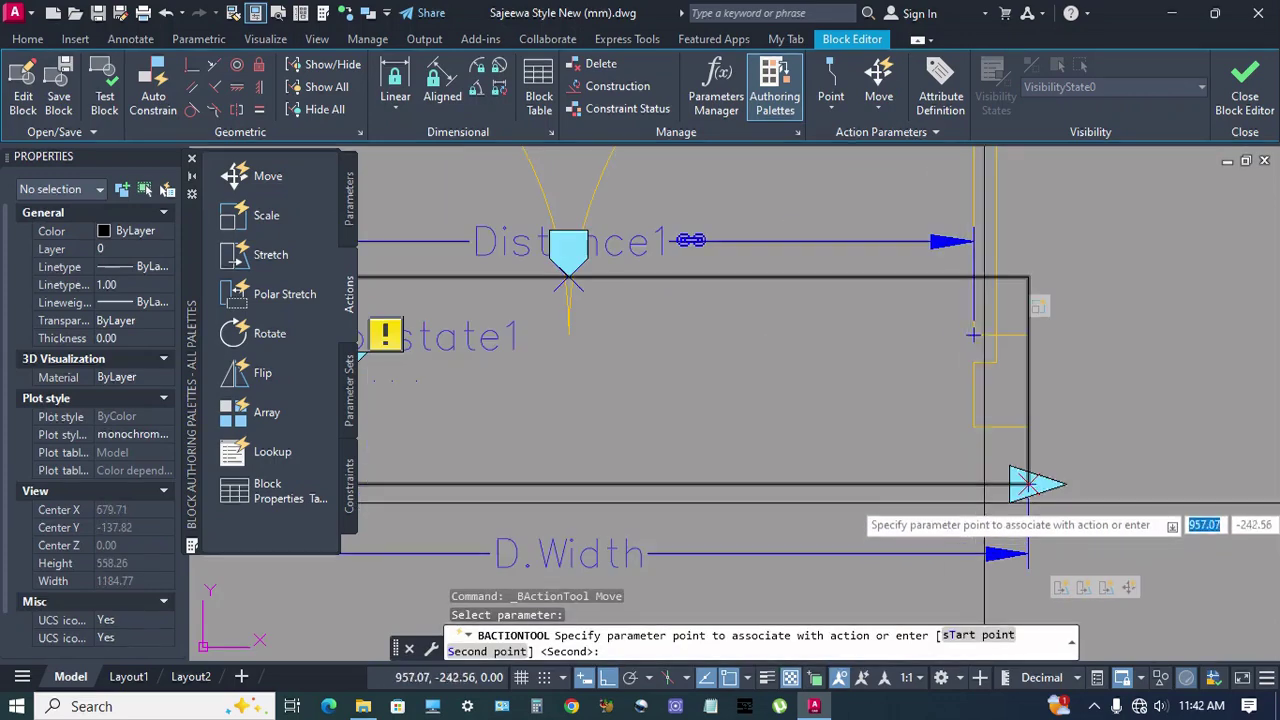
pyautogui.click(1030, 484)
pyautogui.scroll(-3, 694, 520)
pyautogui.scroll(4, 680, 475)
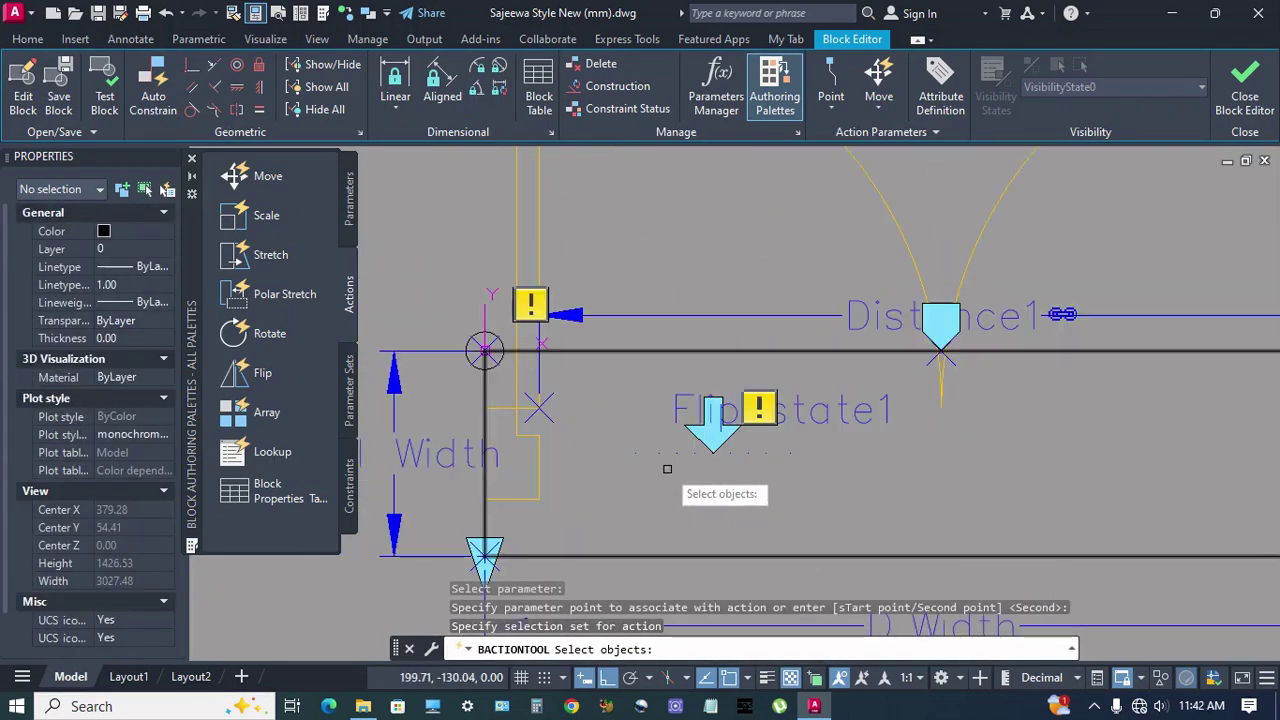
pyautogui.click(670, 454)
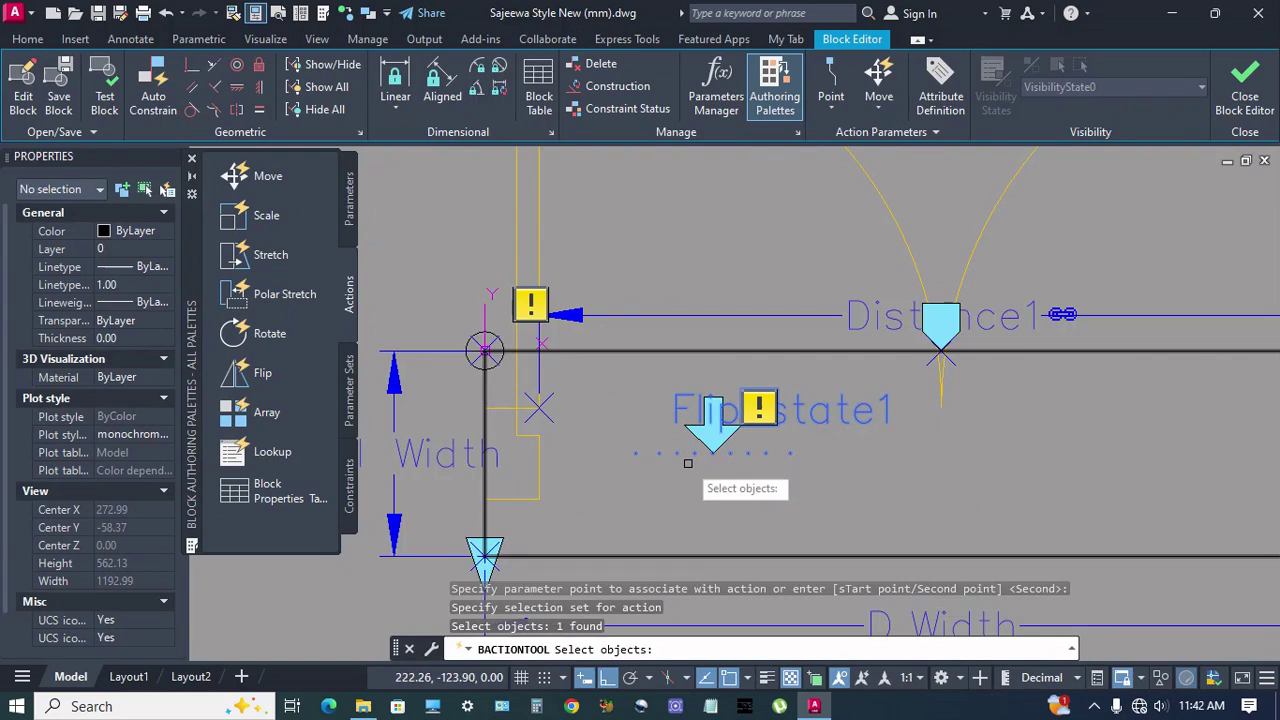
pyautogui.press('Return')
# - Set the flip parameter's move action to a distance multiplier of 0.25
pyautogui.scroll(-3, 686, 450)
pyautogui.scroll(3, 900, 466)
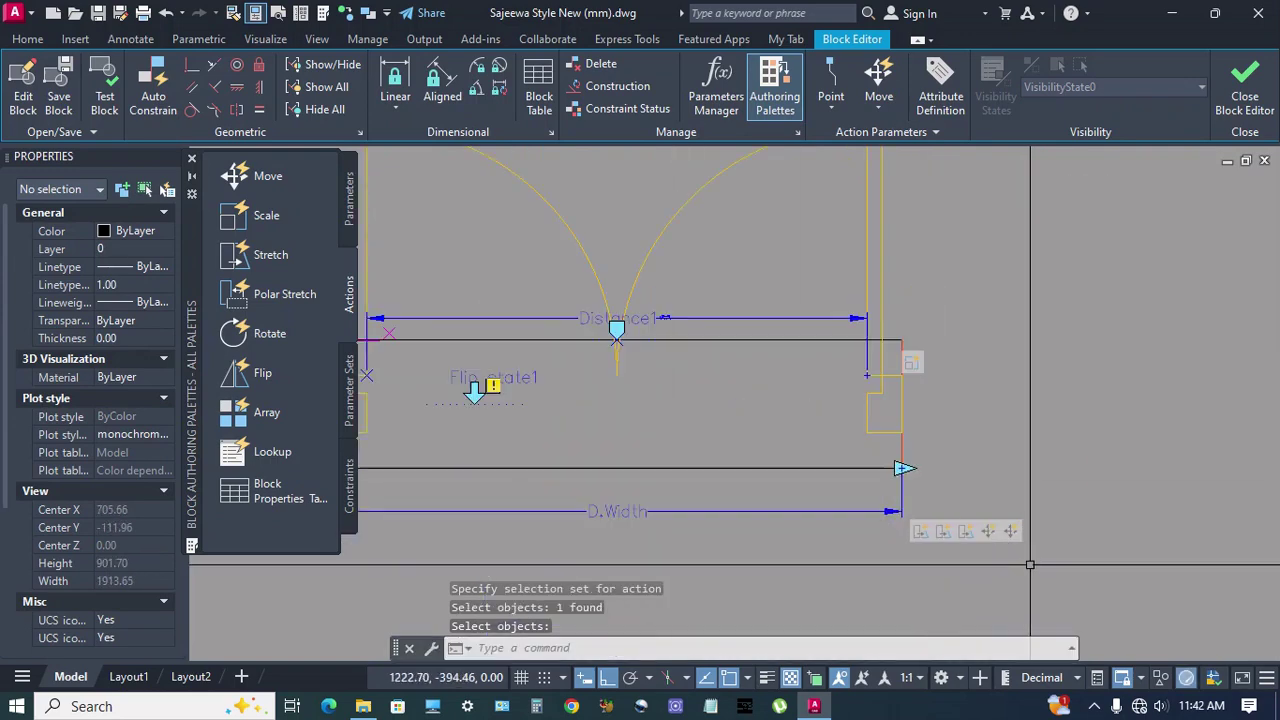
pyautogui.scroll(2, 1009, 546)
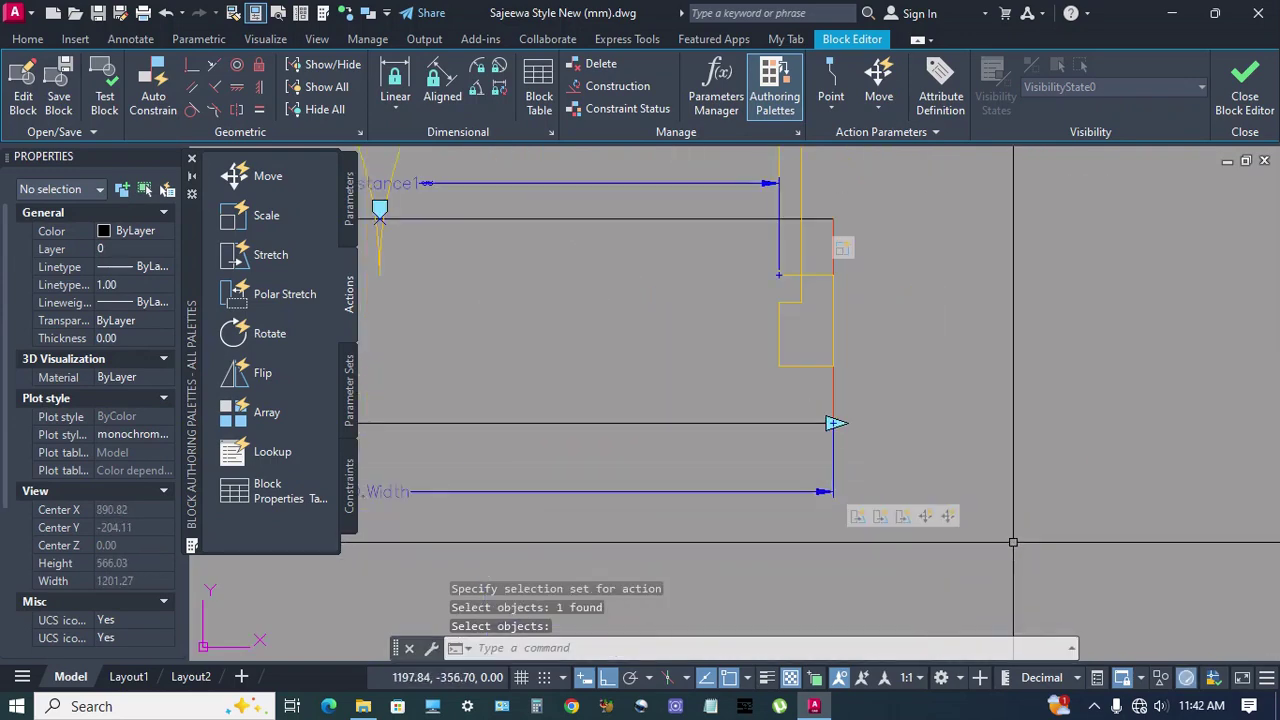
pyautogui.click(948, 518)
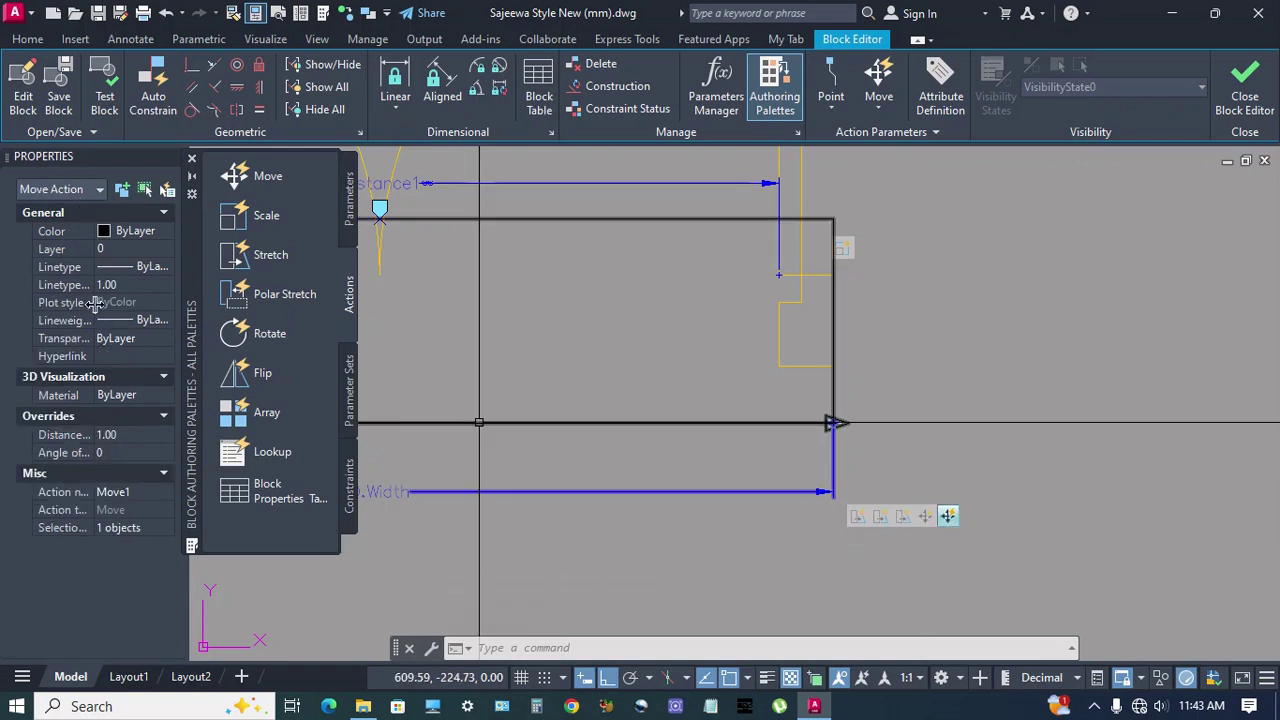
pyautogui.click(131, 434)
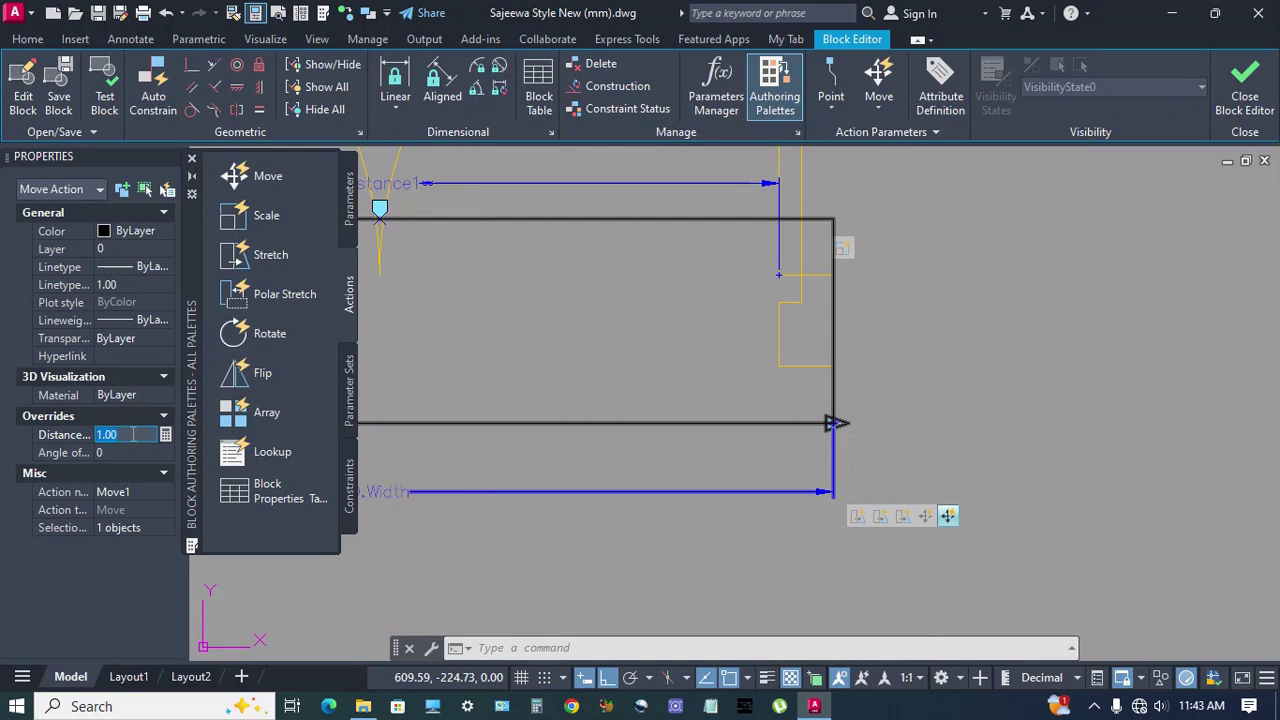
pyautogui.write('.25')
pyautogui.press('Return')
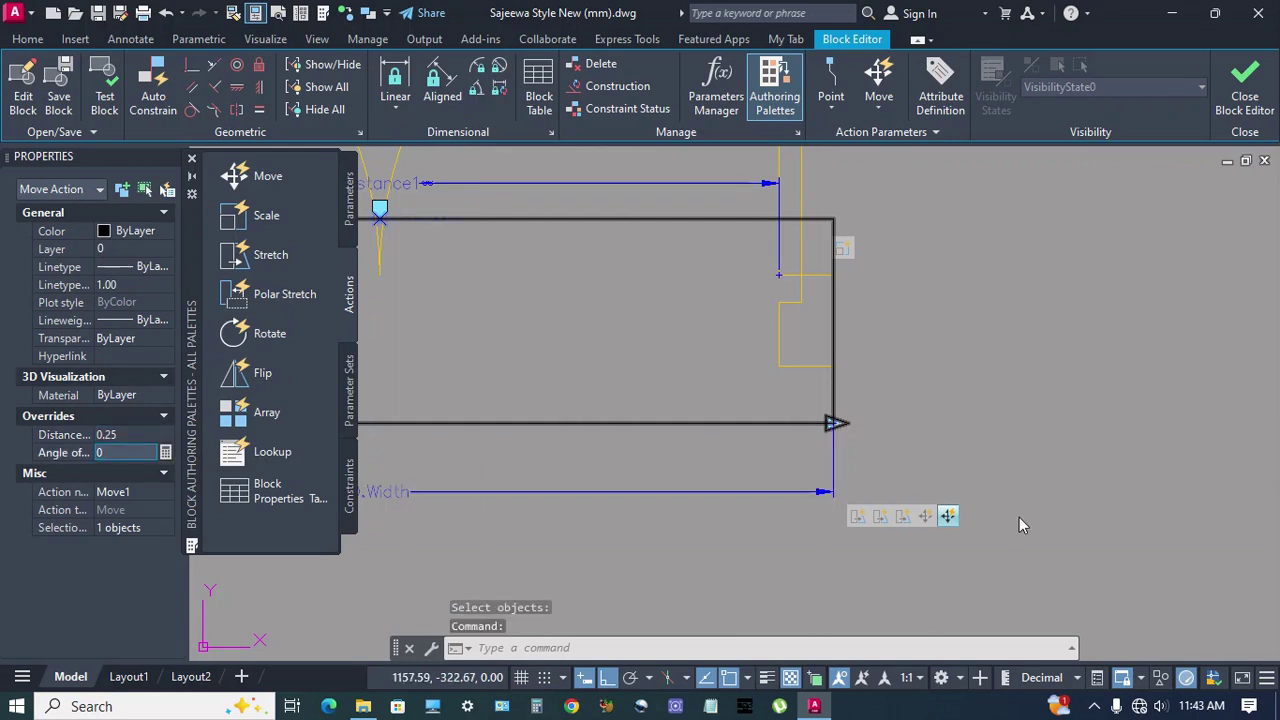
pyautogui.press('Escape')
# - Add a stretch action to Wall Width's lower endpoint, with the stretch frame and object selection across the wipeout's full lower edge
pyautogui.scroll(-2, 690, 384)
pyautogui.moveTo(690, 384); pyautogui.dragTo(864, 410, button='middle')
pyautogui.scroll(-3, 862, 357)
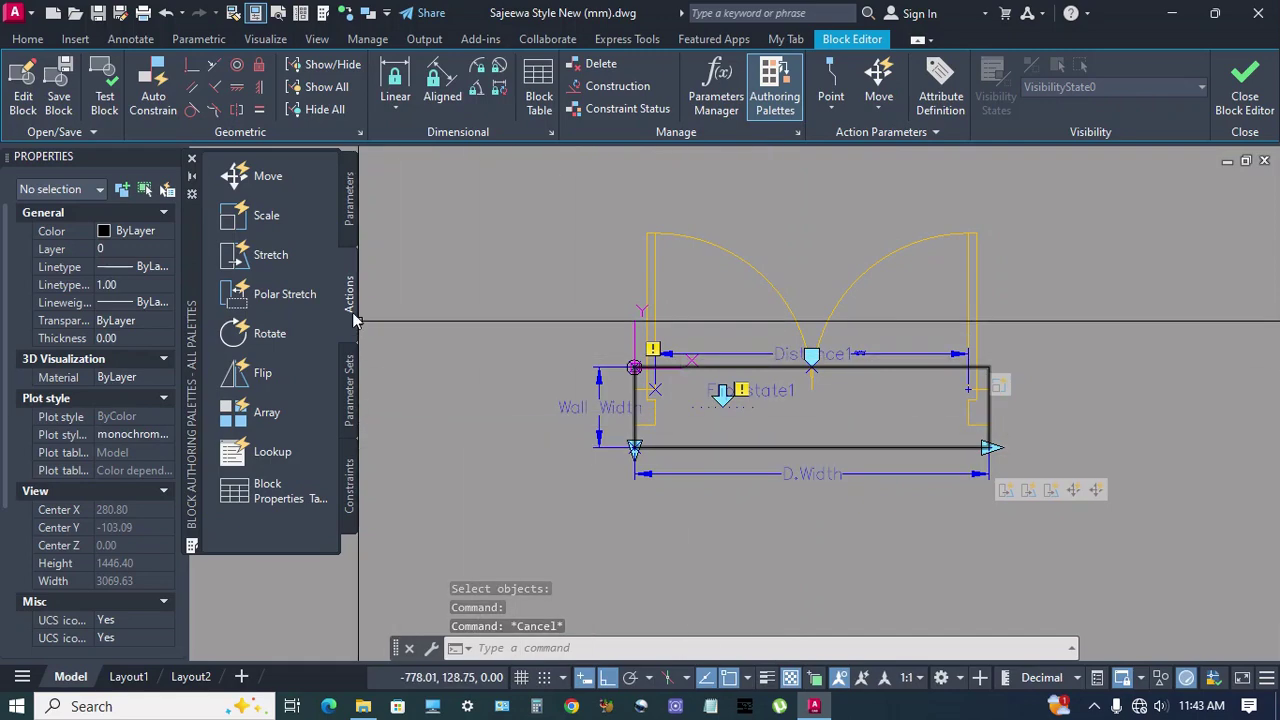
pyautogui.click(271, 256)
pyautogui.scroll(2, 595, 438)
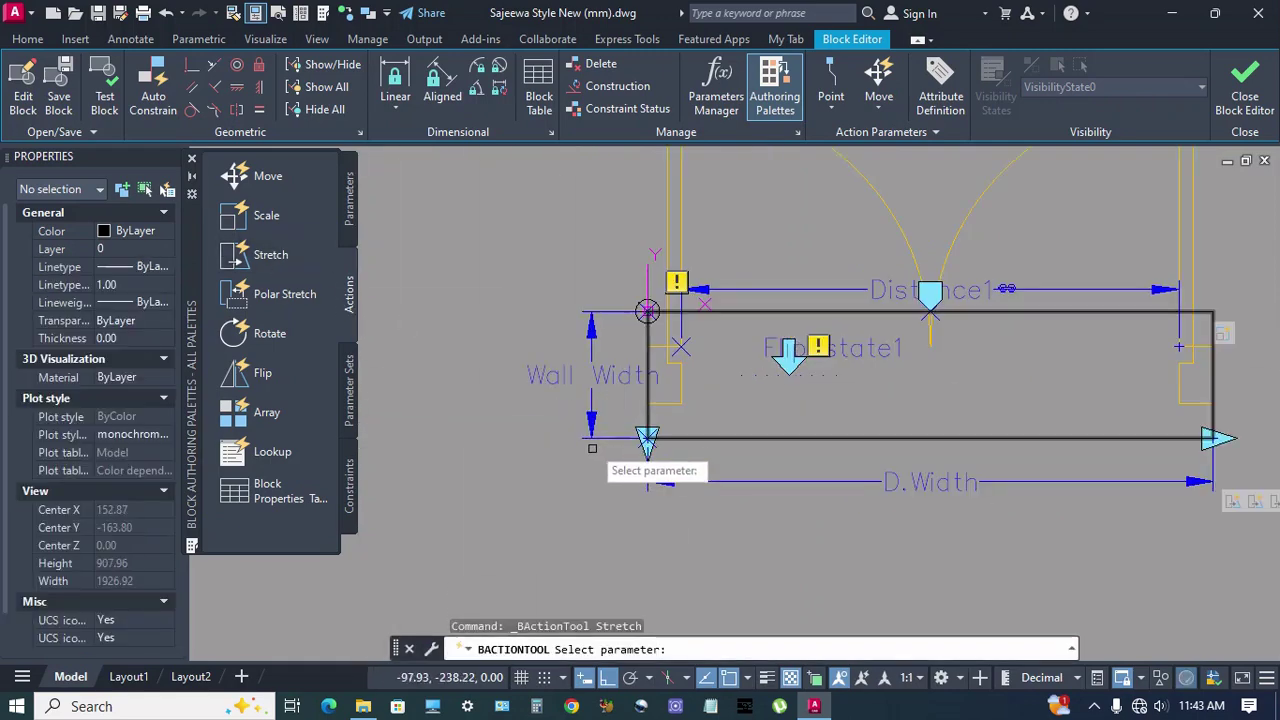
pyautogui.click(647, 434)
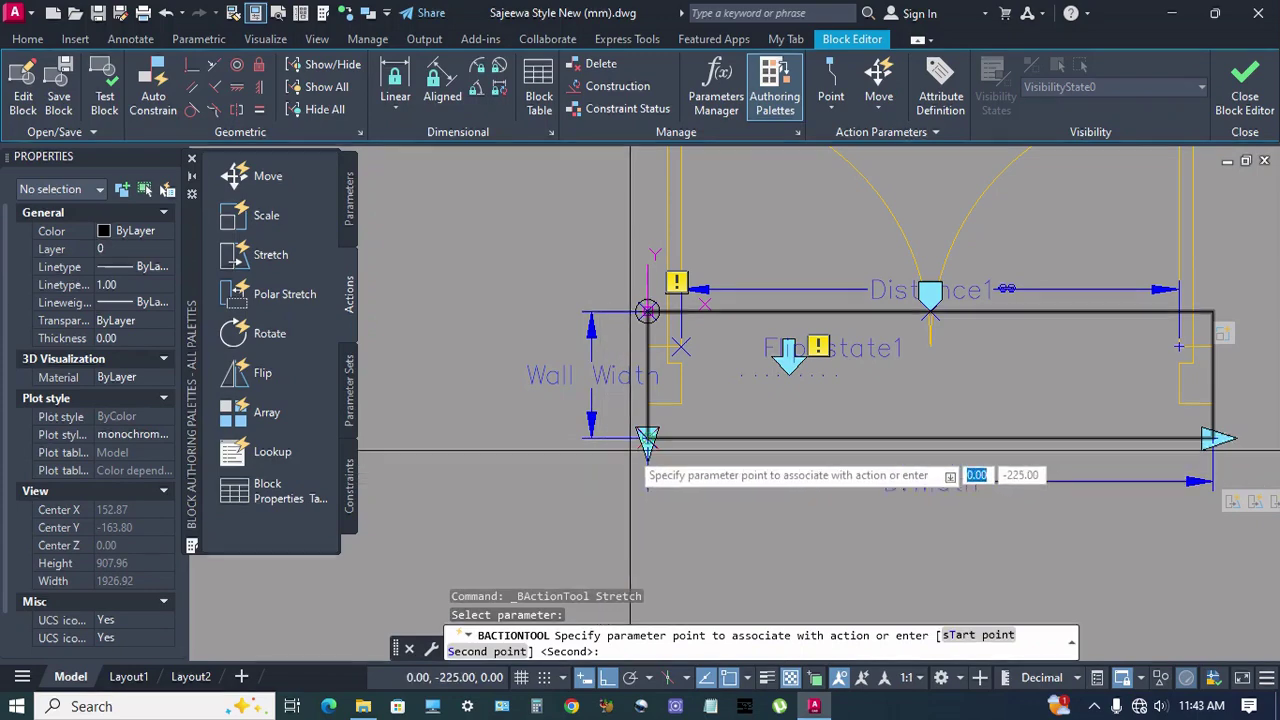
pyautogui.scroll(3, 650, 432)
pyautogui.click(663, 425)
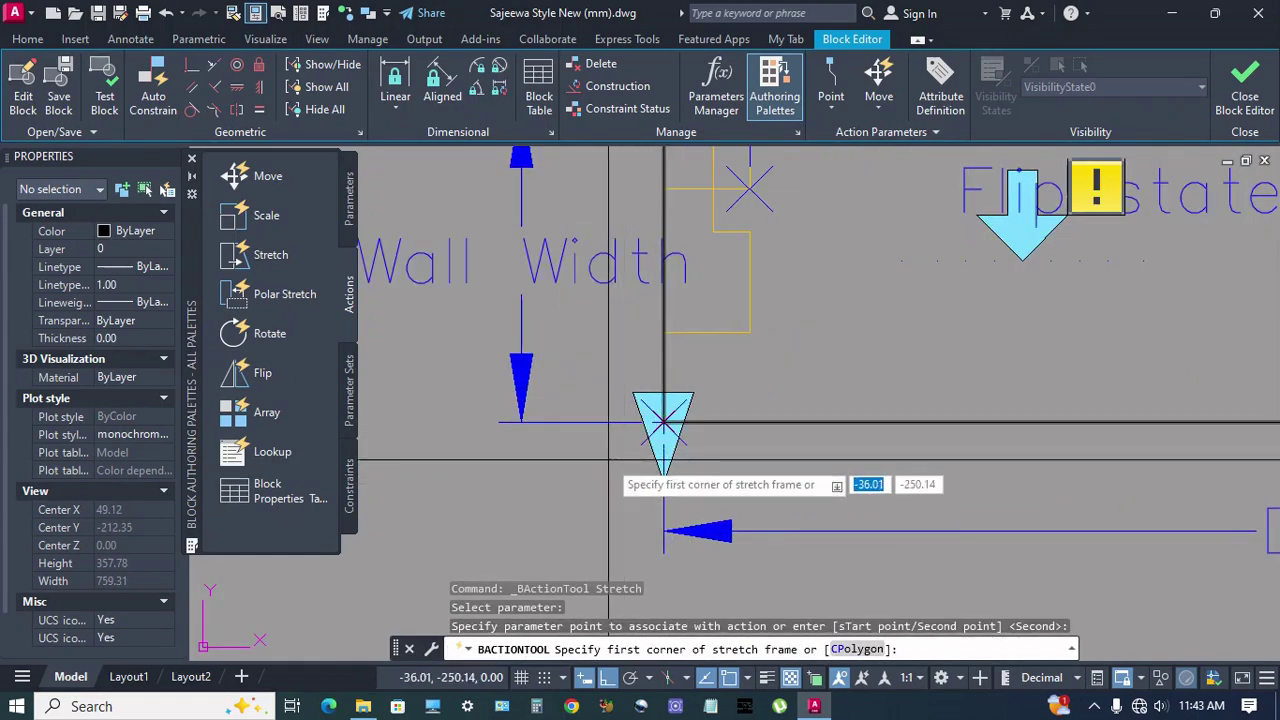
pyautogui.scroll(-4, 640, 430)
pyautogui.moveTo(1234, 427); pyautogui.dragTo(1126, 407, button='middle')
pyautogui.click(1137, 405)
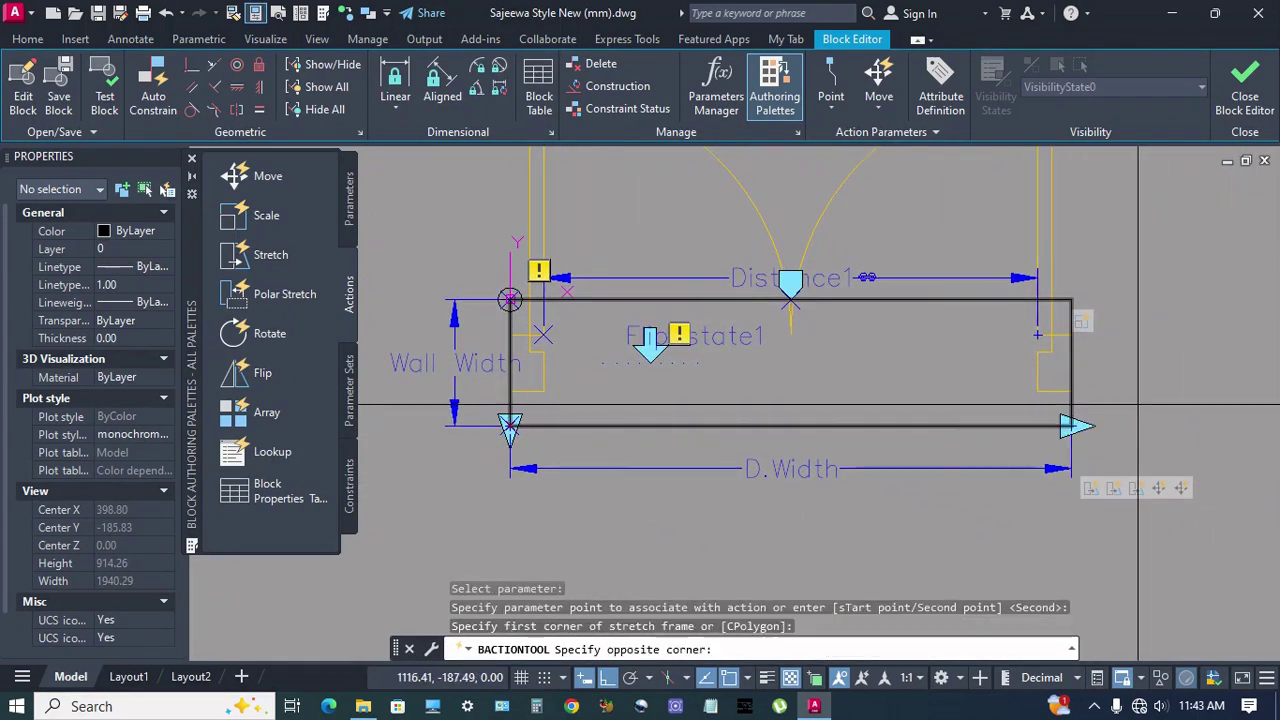
pyautogui.click(417, 515)
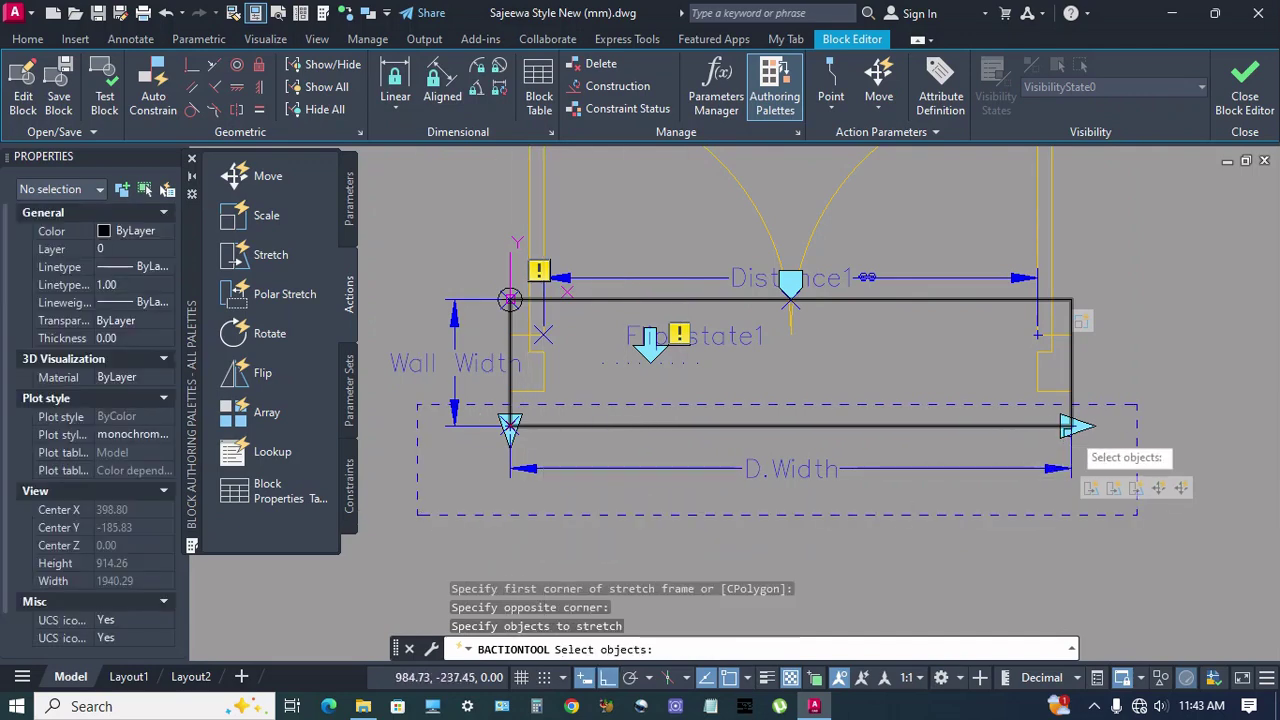
pyautogui.click(1103, 411)
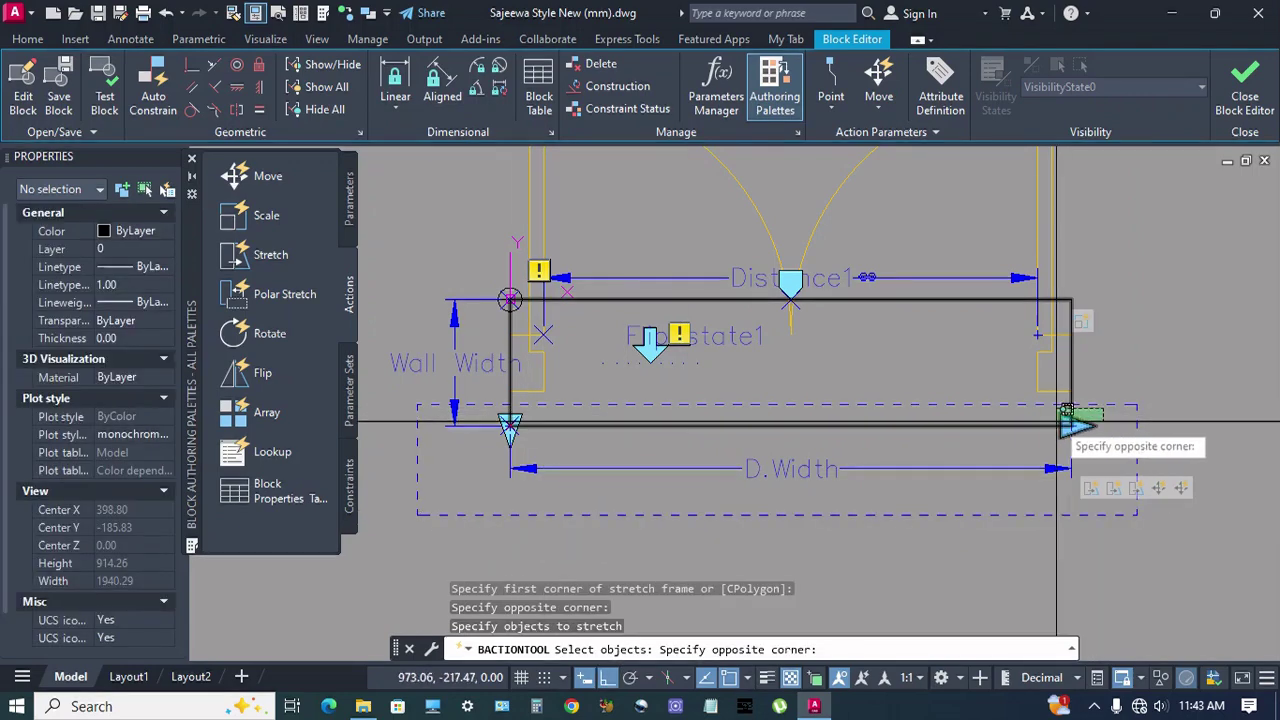
pyautogui.click(458, 455)
pyautogui.press('Return')
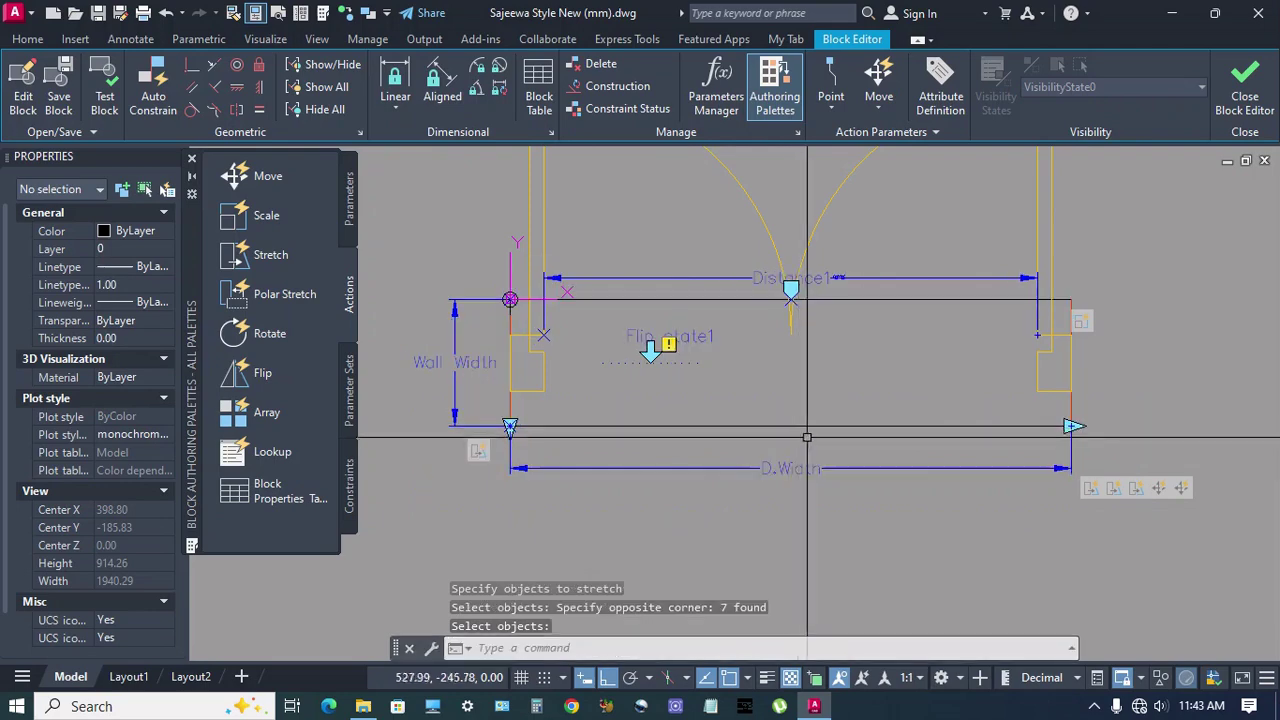
# - Add a move action to Wall Width's lower endpoint for both frames, sashes and swing arcs, plus the Distance1 and flip parameters
pyautogui.scroll(-3, 517, 350)
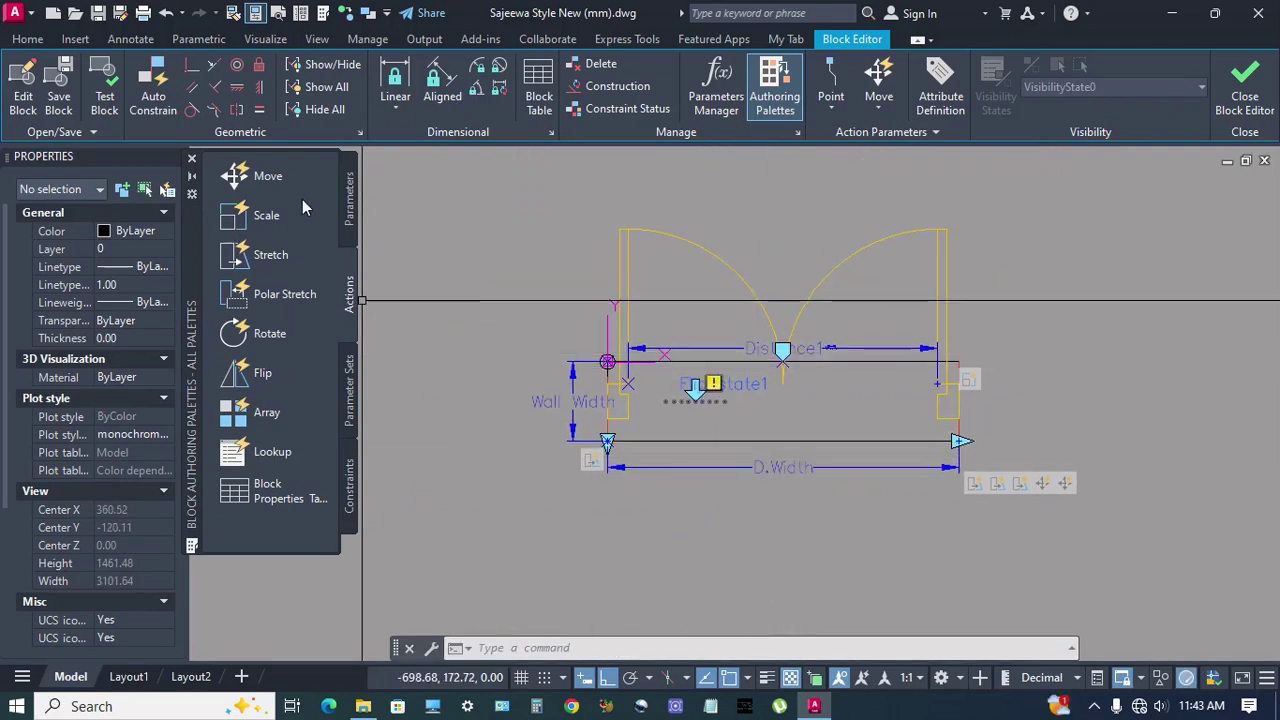
pyautogui.click(265, 178)
pyautogui.scroll(2, 578, 440)
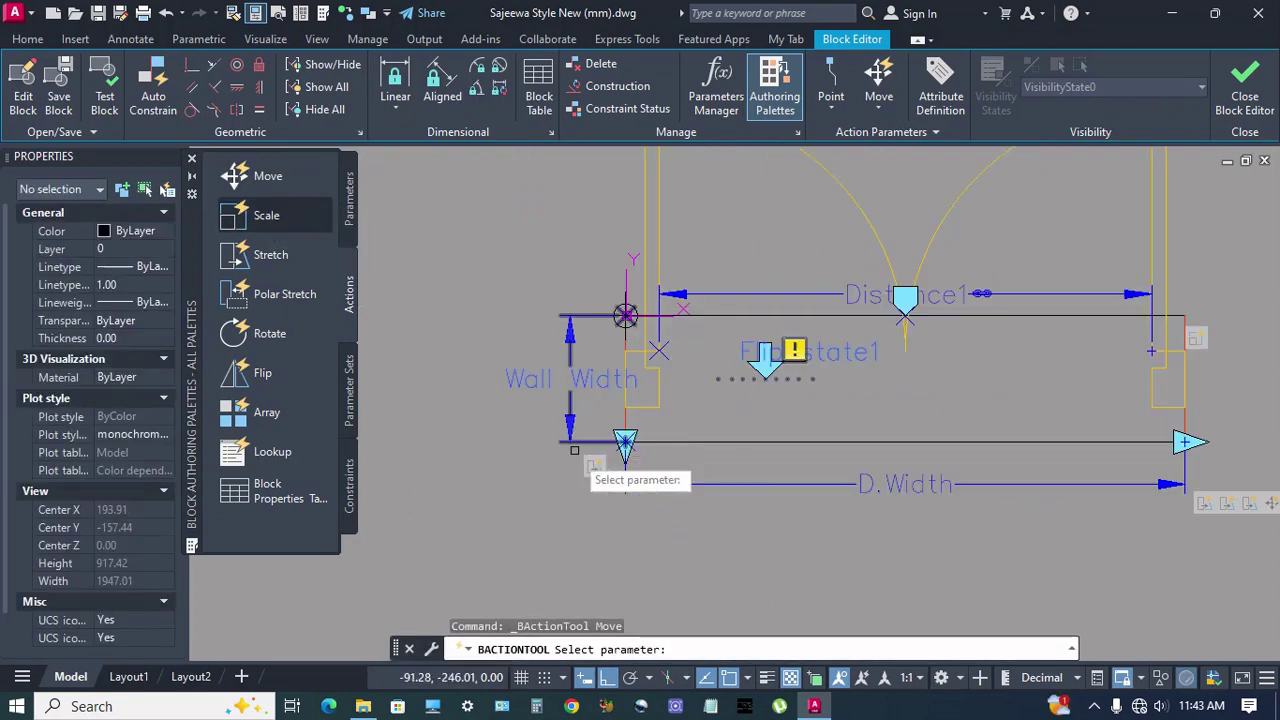
pyautogui.click(570, 402)
pyautogui.scroll(4, 642, 437)
pyautogui.click(642, 437)
pyautogui.scroll(-4, 600, 460)
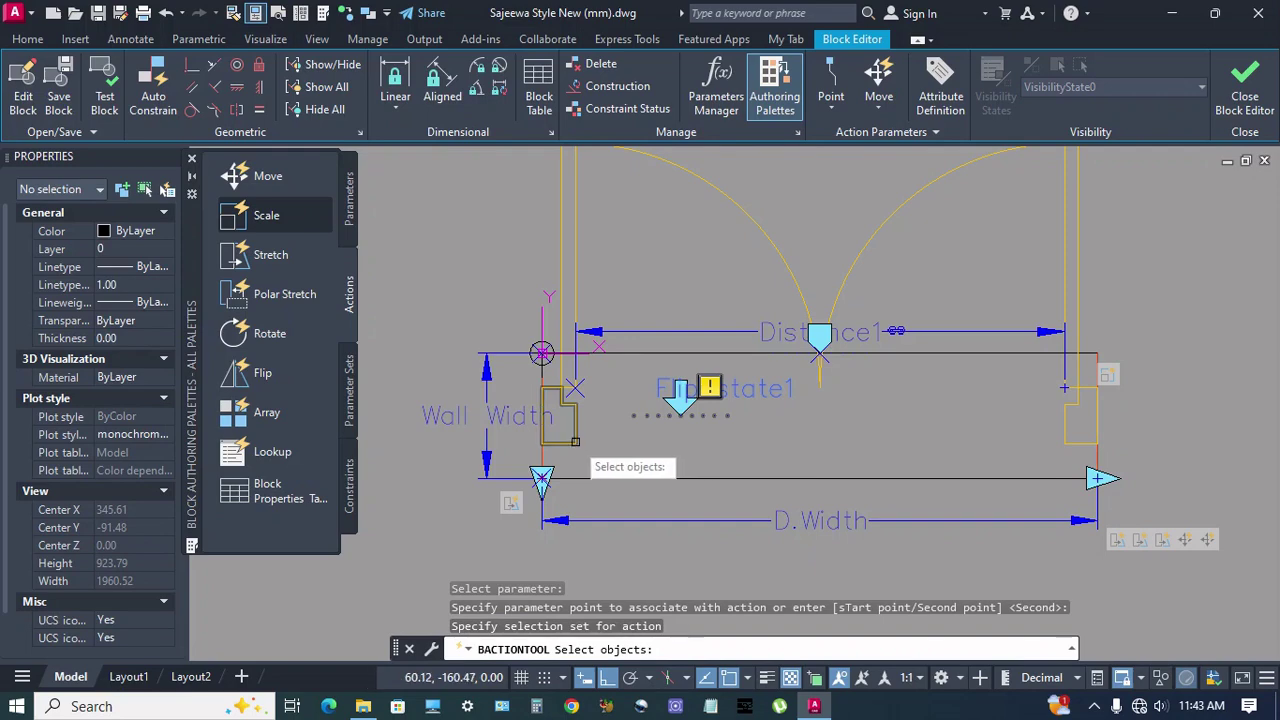
pyautogui.click(575, 441)
pyautogui.click(573, 302)
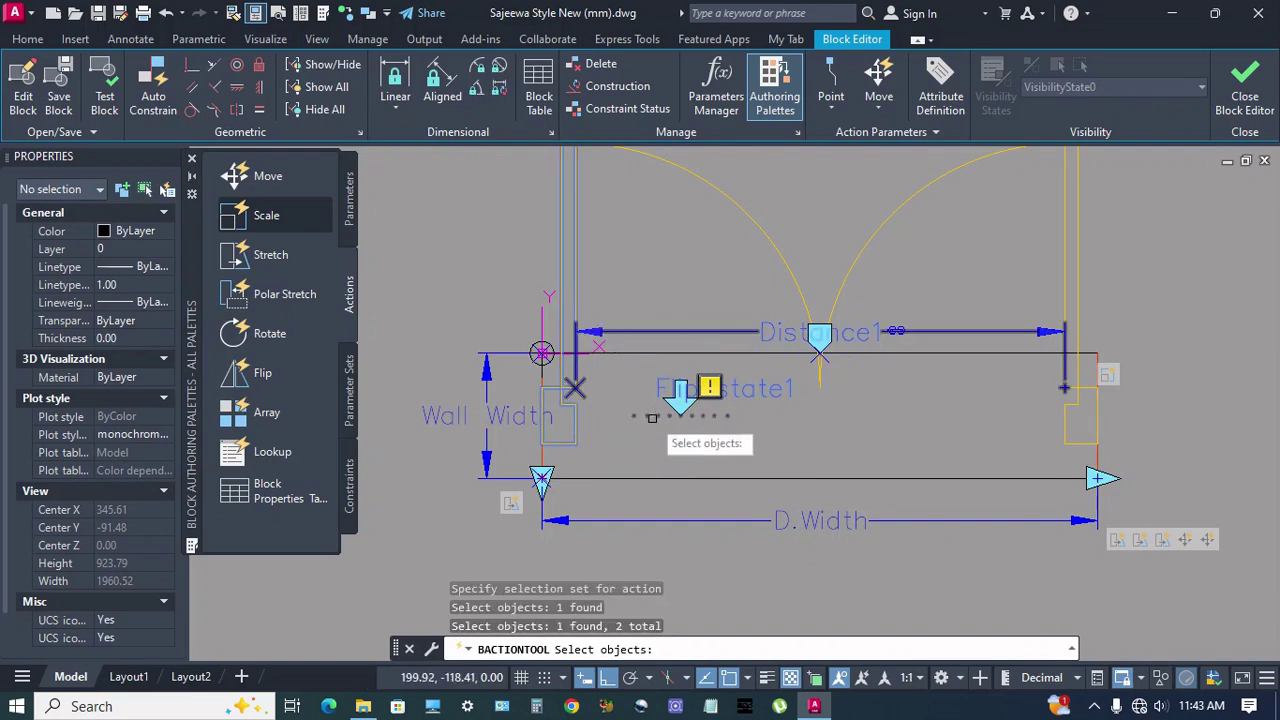
pyautogui.click(1062, 431)
pyautogui.click(935, 225)
pyautogui.click(755, 225)
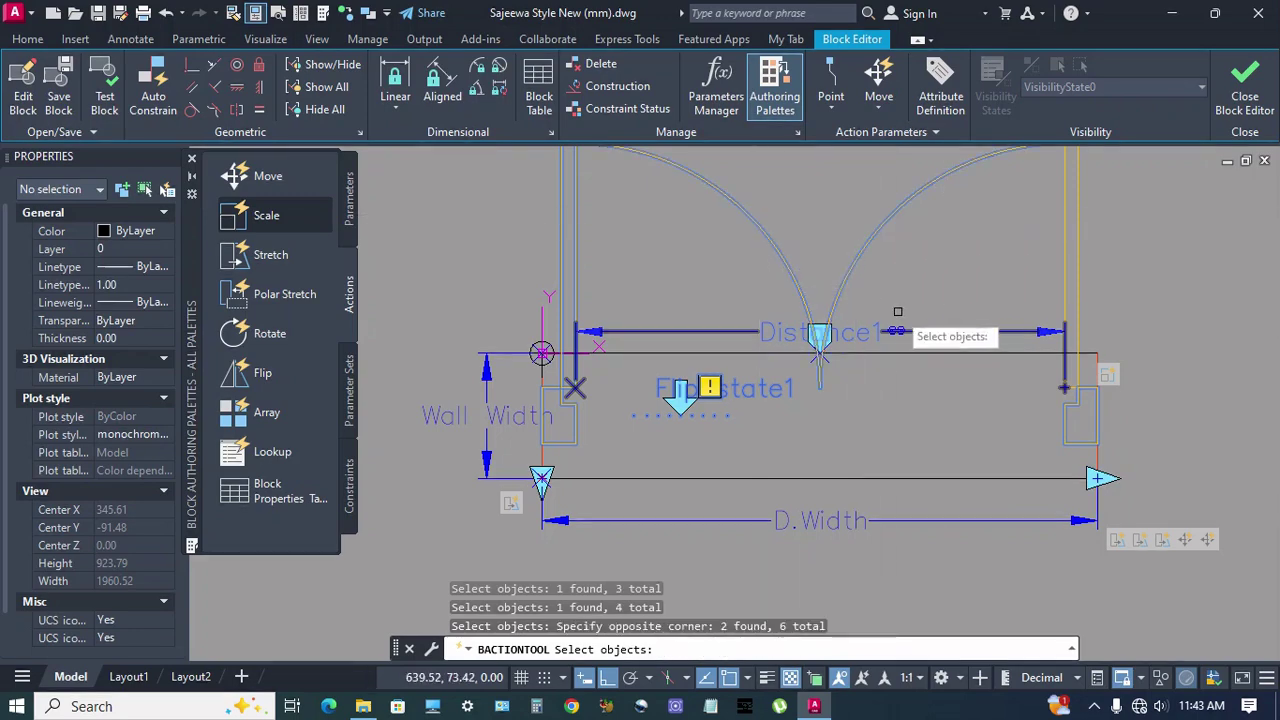
pyautogui.click(910, 331)
pyautogui.click(1082, 258)
pyautogui.click(1036, 285)
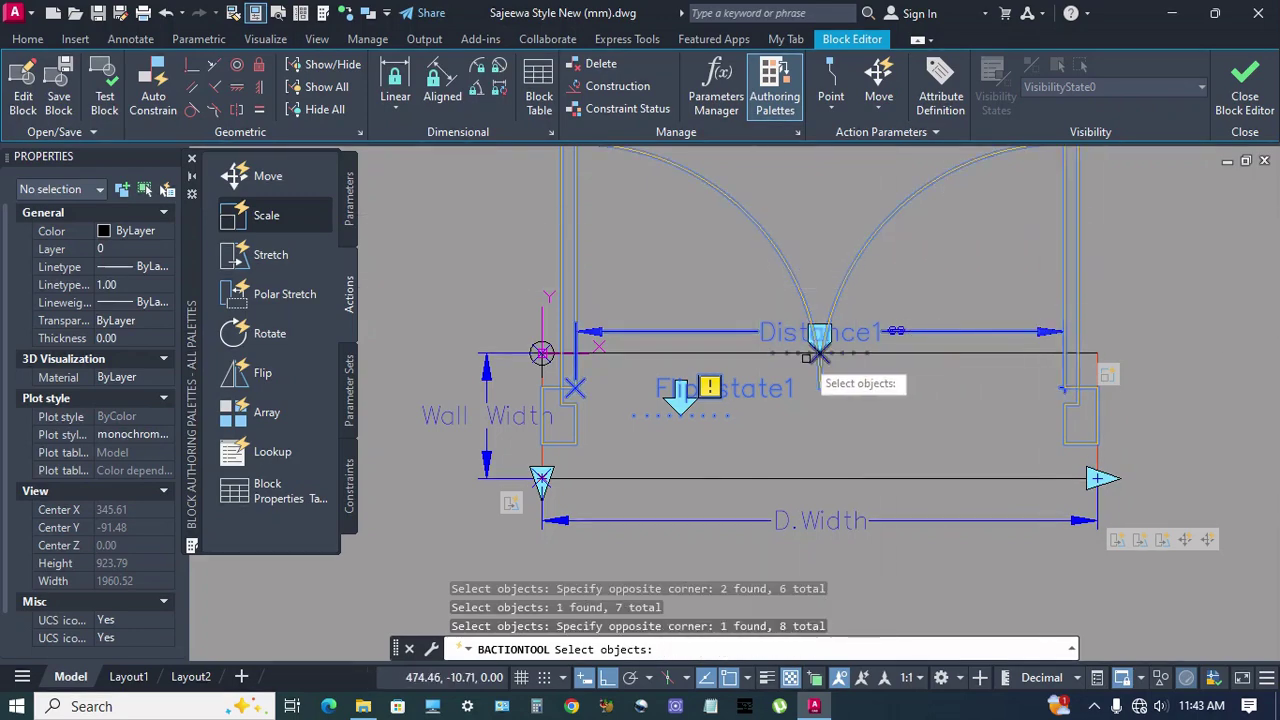
pyautogui.scroll(-2, 805, 363)
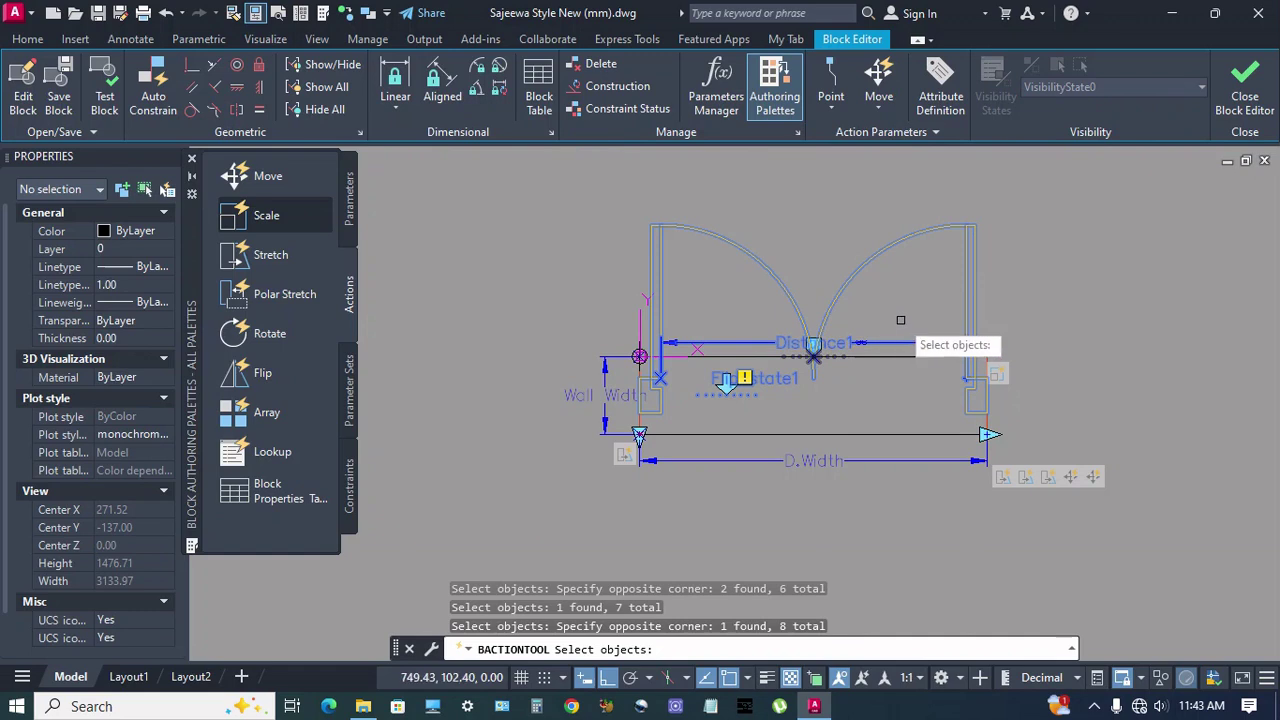
pyautogui.press('Return')
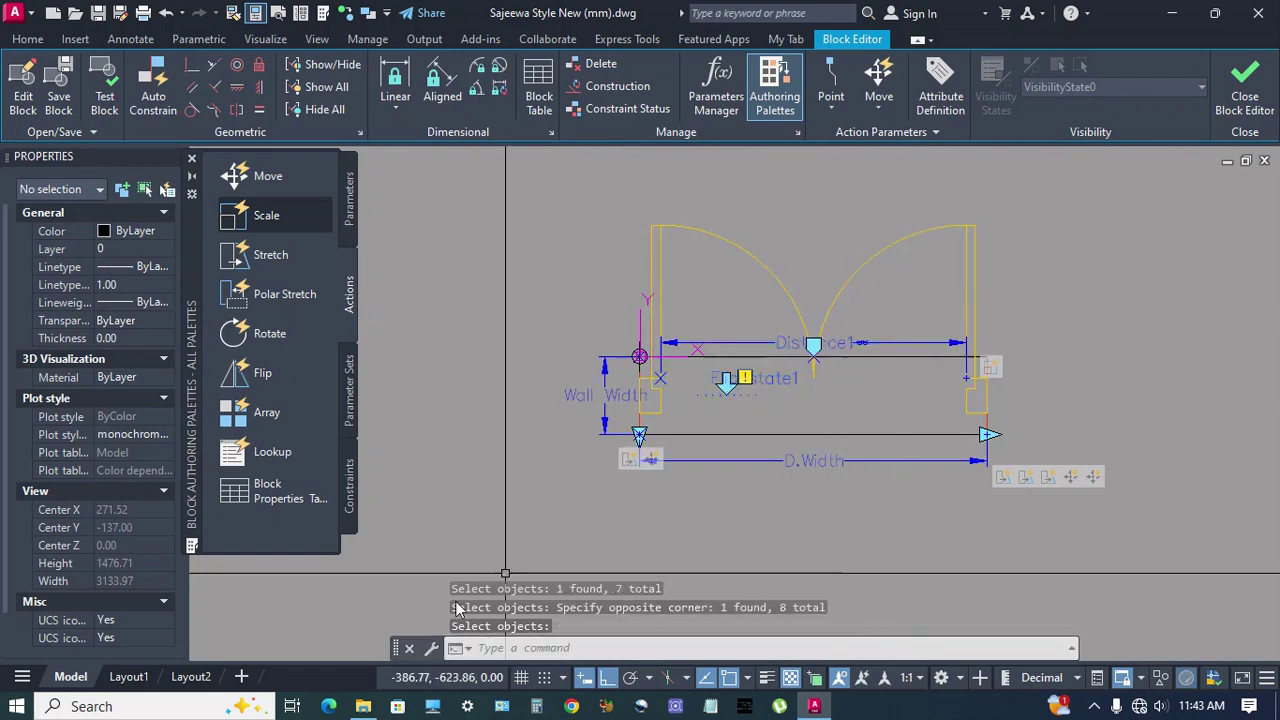
# - Set the distance multiplier of Wall Width's move action to 0.5
pyautogui.click(652, 461)
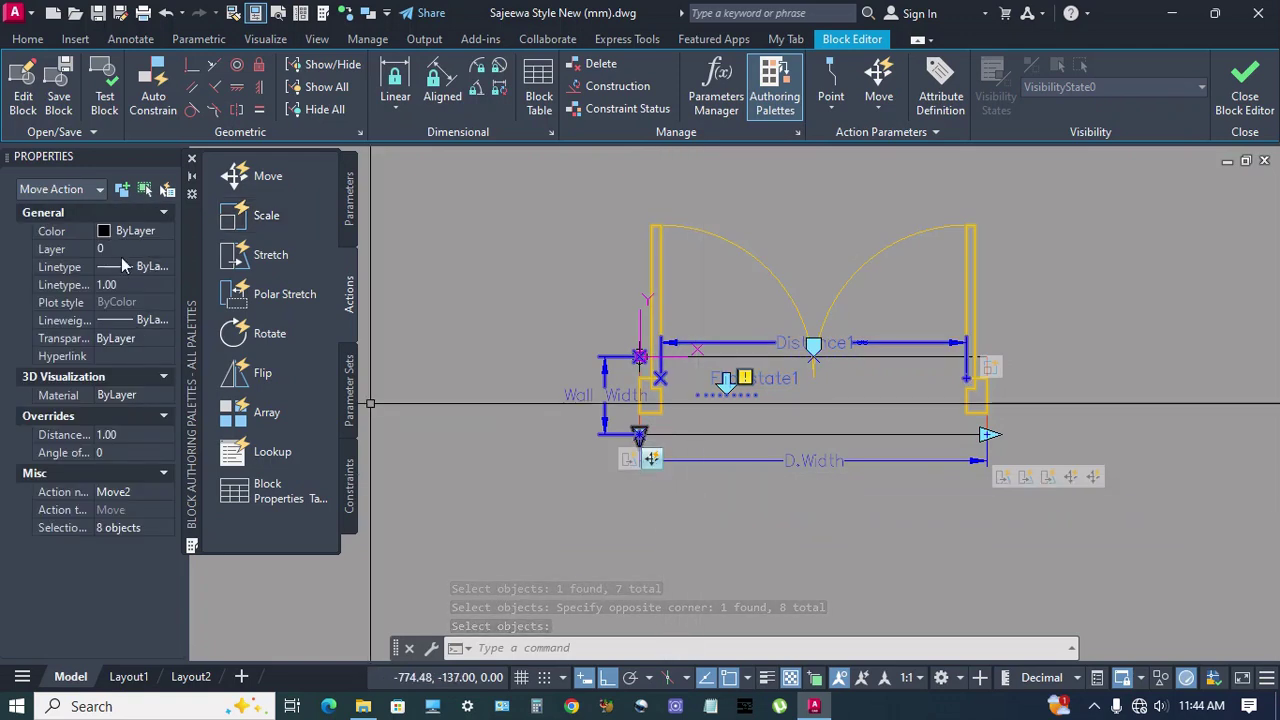
pyautogui.click(129, 435)
pyautogui.write('.5')
pyautogui.press('Return')
pyautogui.press('Escape')
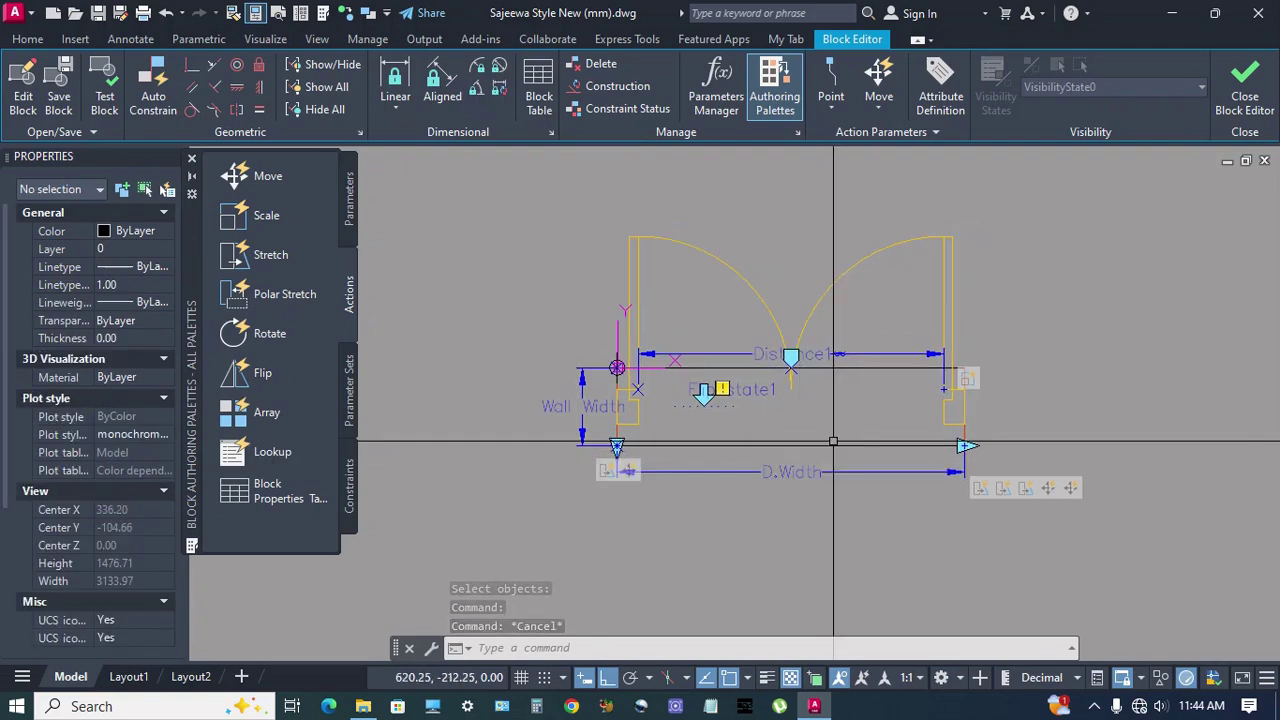
# - Add a flip action to the Flip state1 parameter with all objects in the block selected
pyautogui.click(259, 375)
pyautogui.scroll(2, 670, 425)
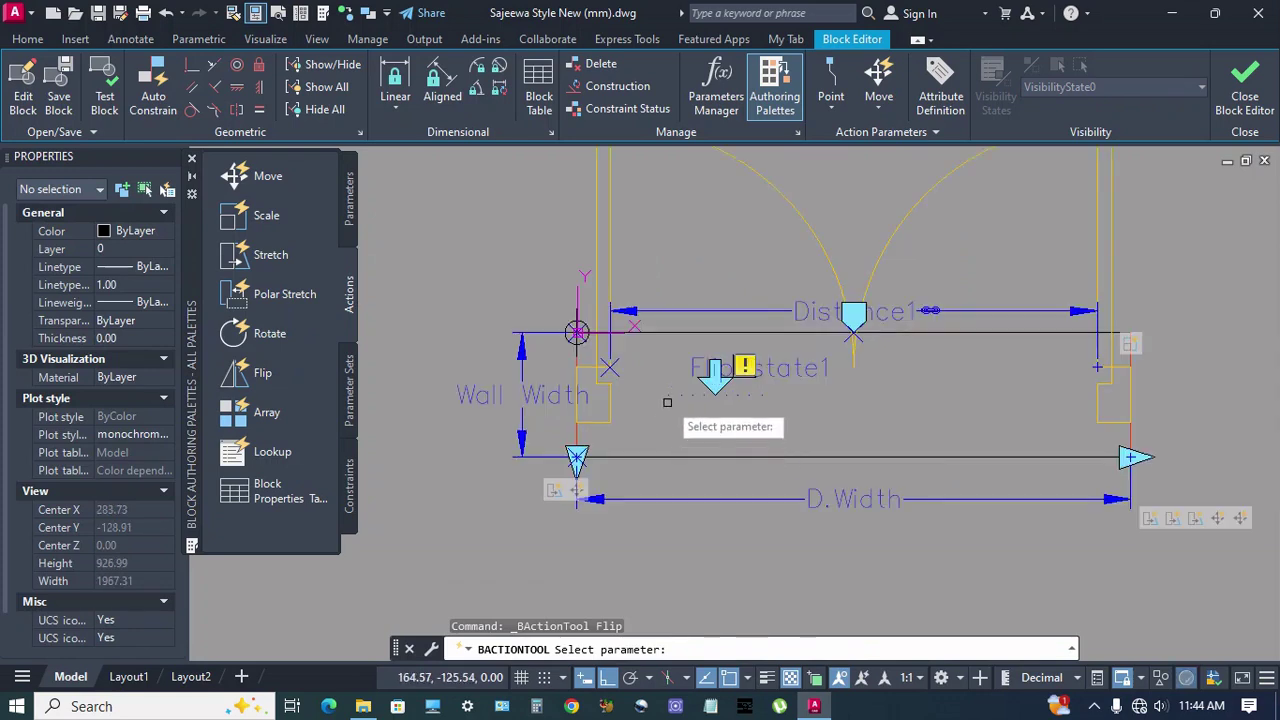
pyautogui.click(676, 395)
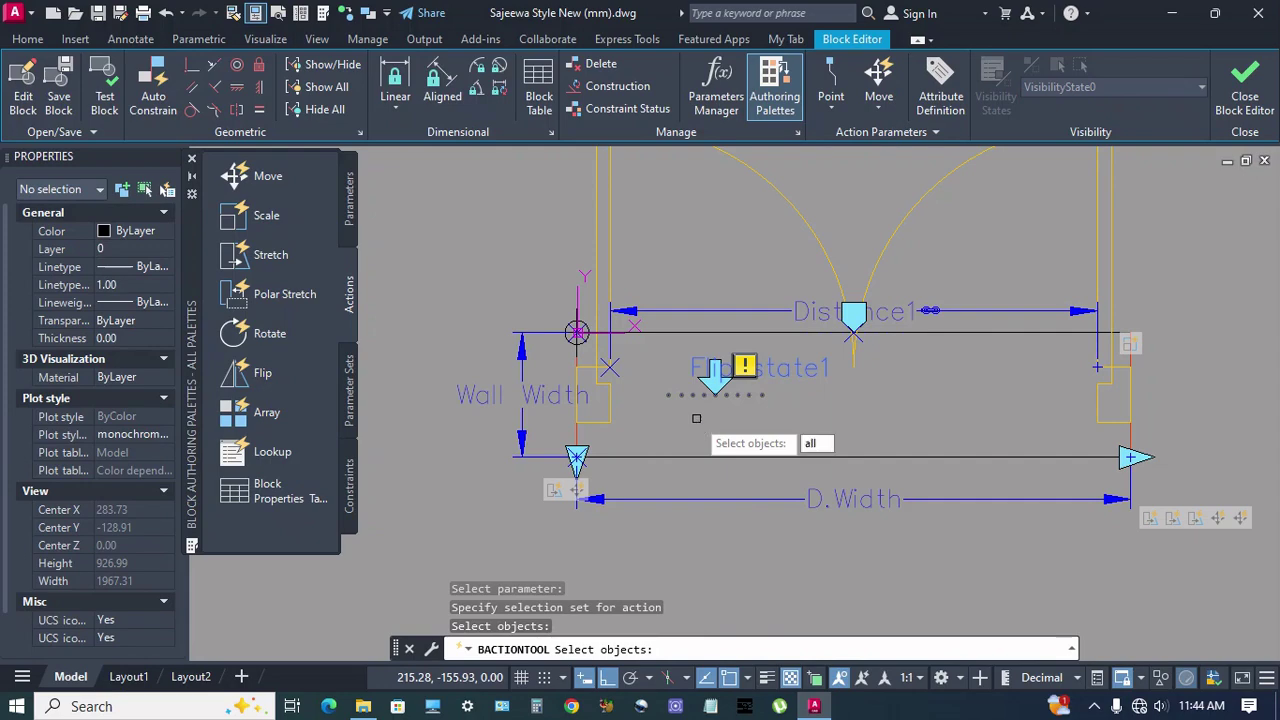
pyautogui.press('Return')
pyautogui.press('Return')
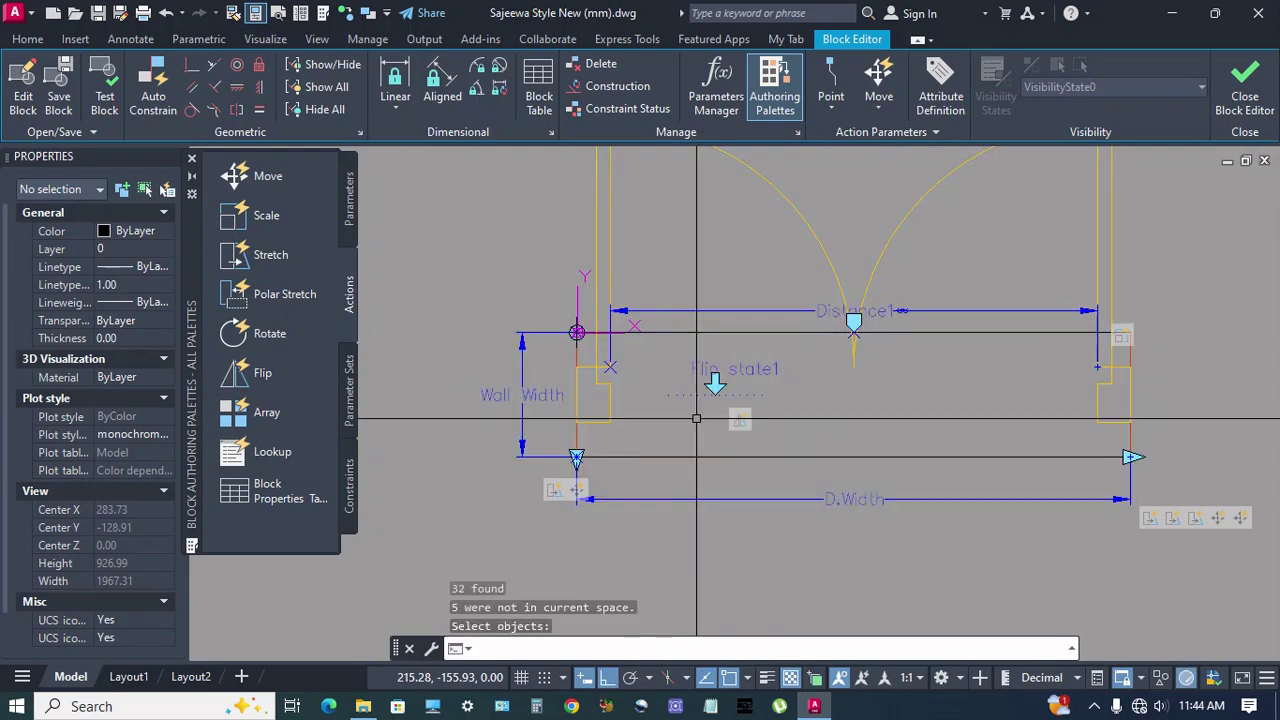
# - Close the Block Editor and save the changes to D.Sash D
pyautogui.scroll(-3, 646, 472)
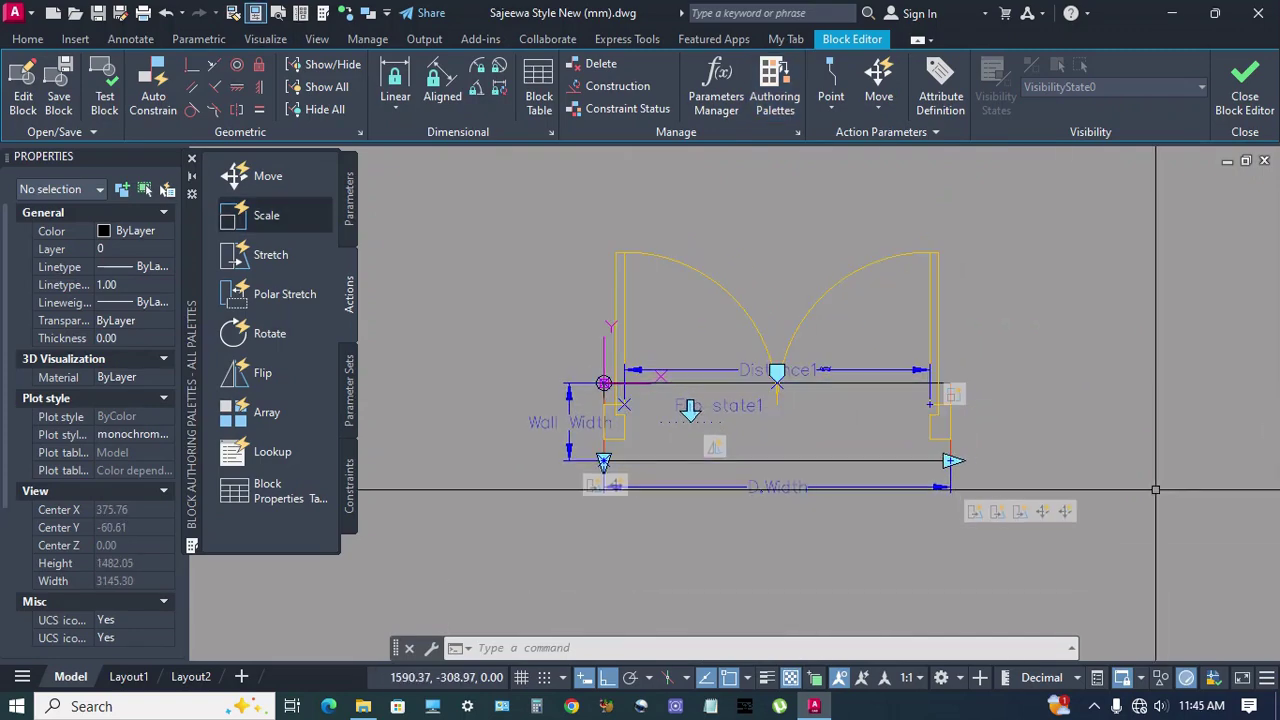
pyautogui.click(1255, 110)
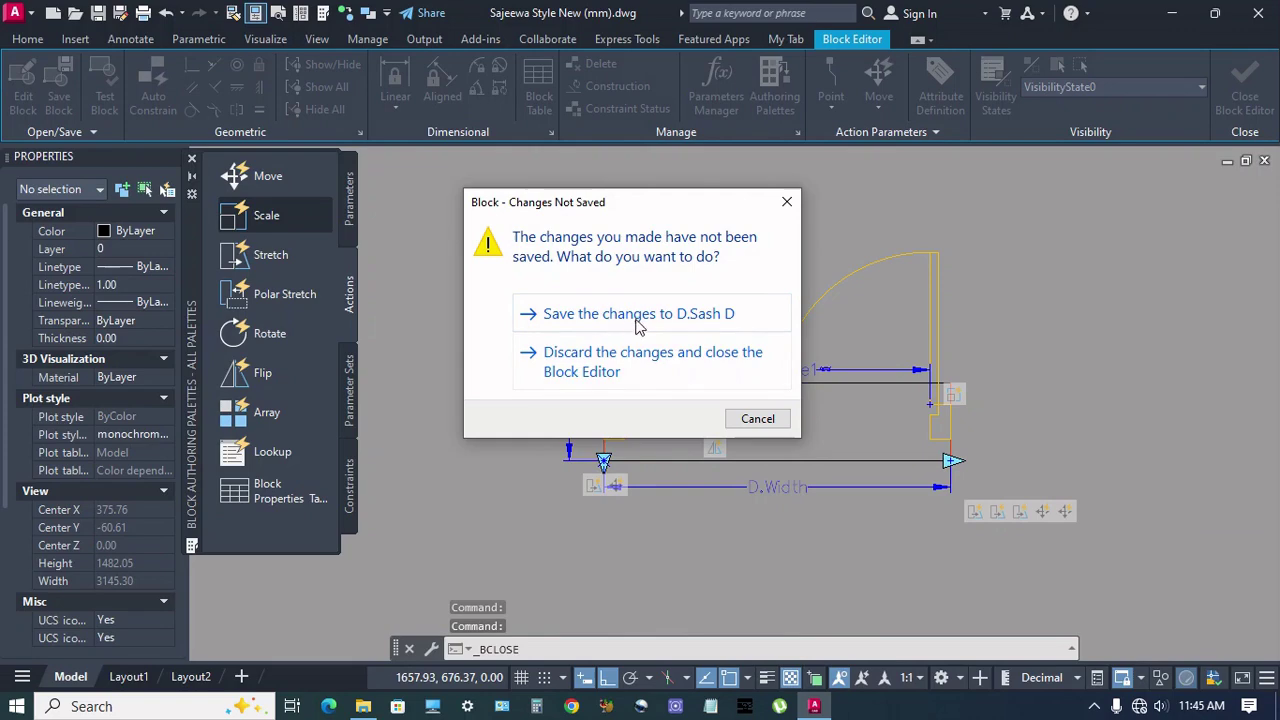
pyautogui.click(638, 314)
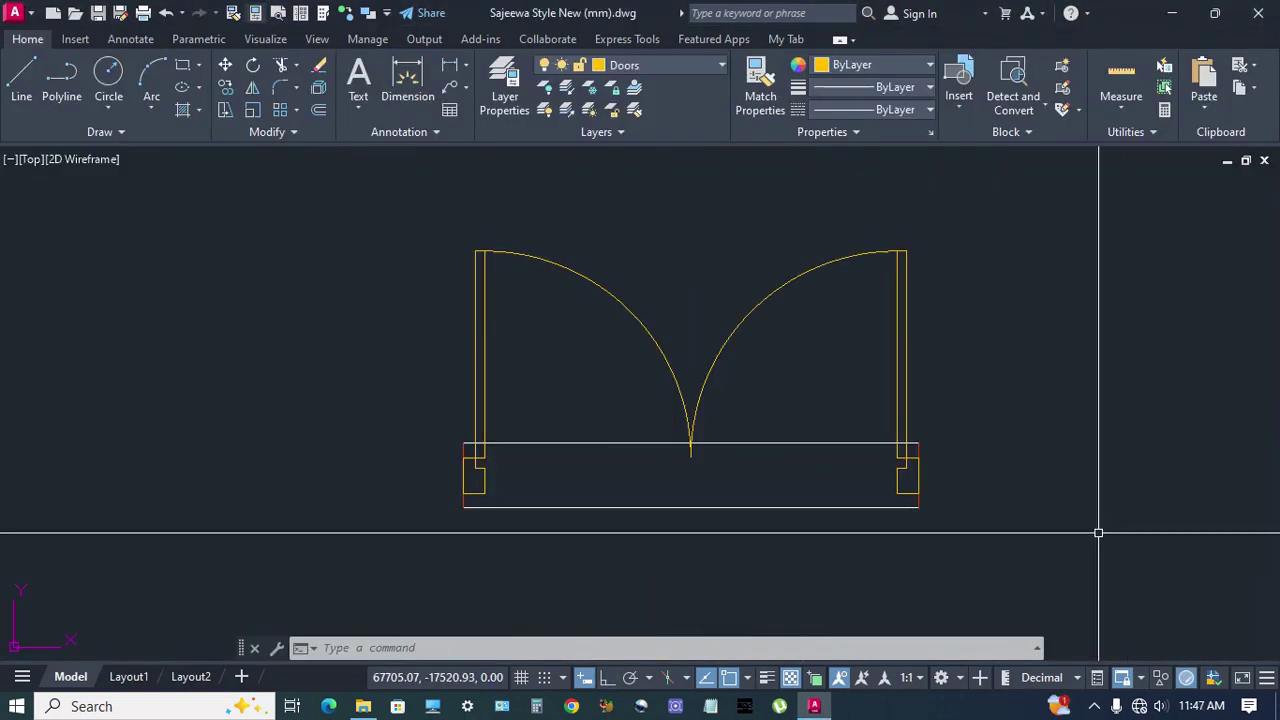
# - Test resizing the inserted door block by increasing its wall width, narrowing the door, and reducing the wall width again
pyautogui.click(680, 507)
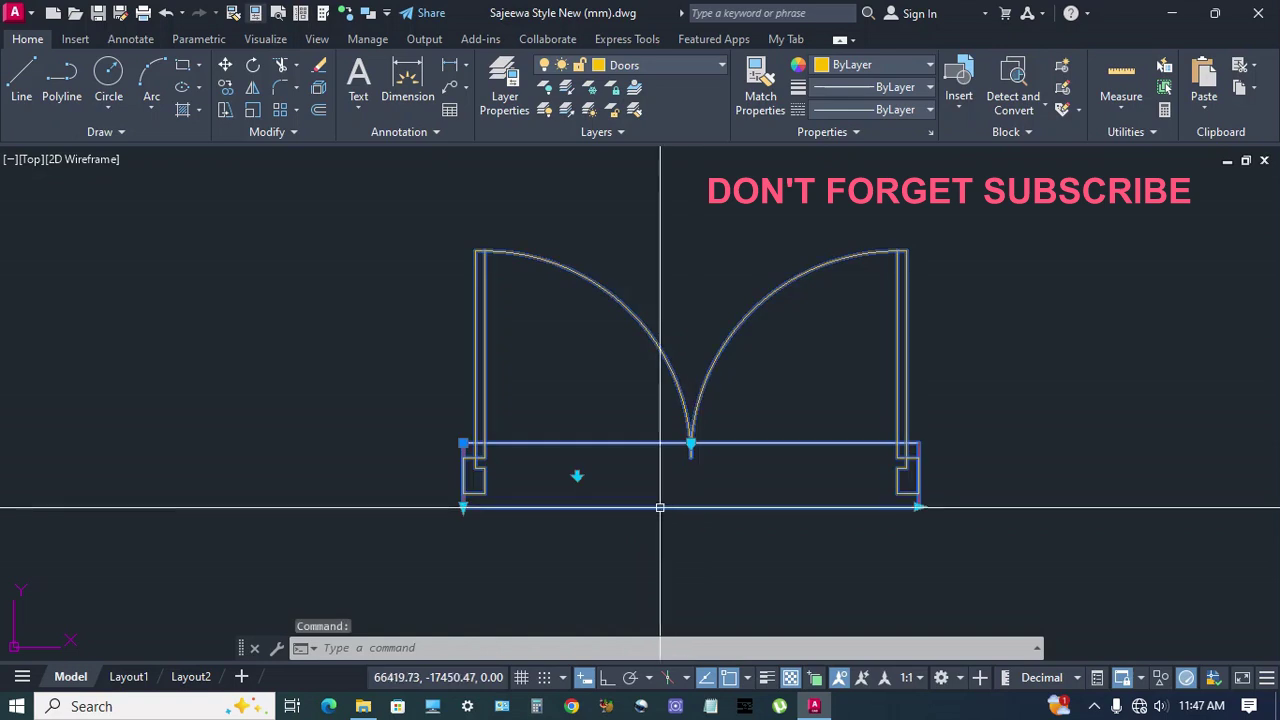
pyautogui.click(465, 507)
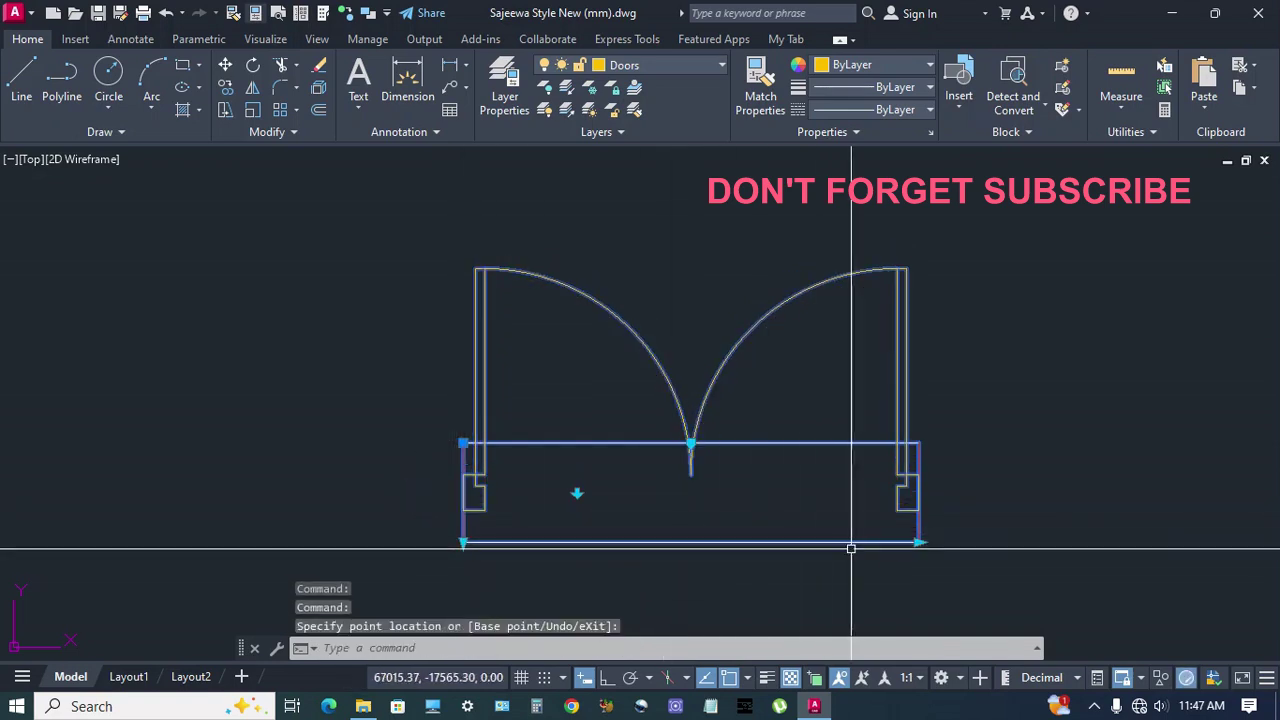
pyautogui.click(917, 543)
pyautogui.click(466, 460)
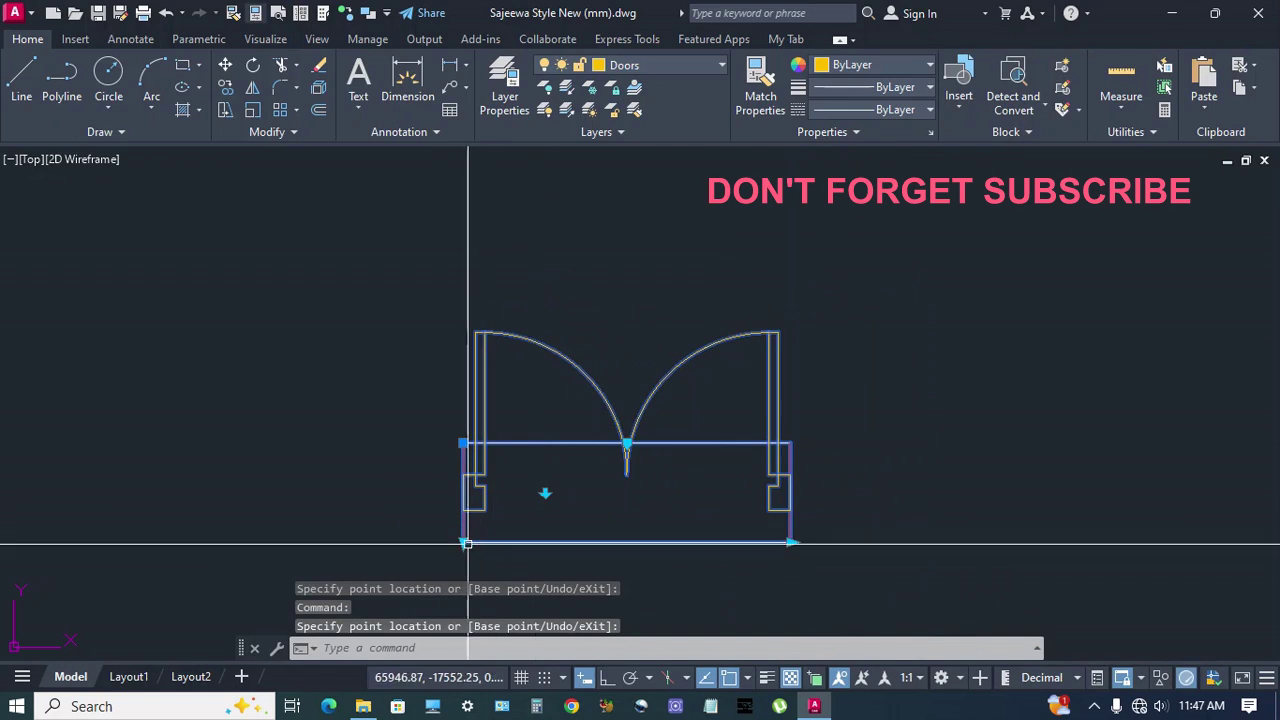
pyautogui.click(463, 540)
pyautogui.click(460, 508)
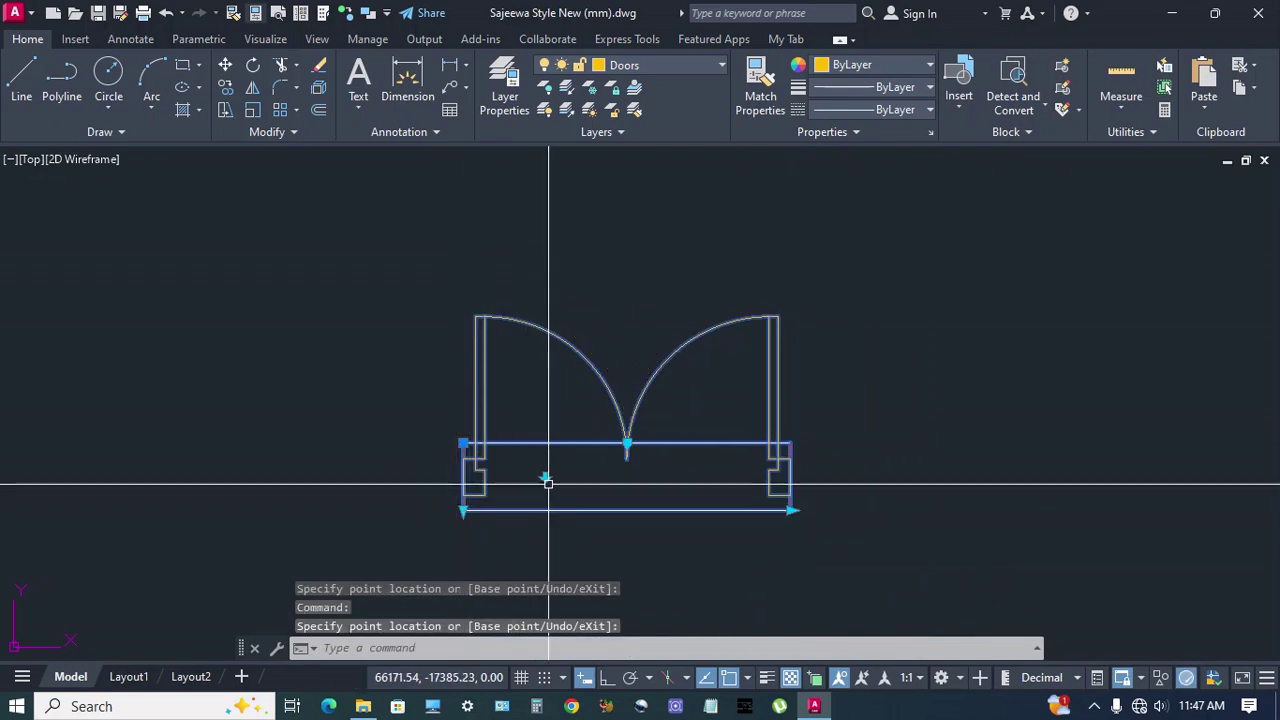
# - Test the door block's flip control and enlarge both its door width and wall width
pyautogui.click(545, 477)
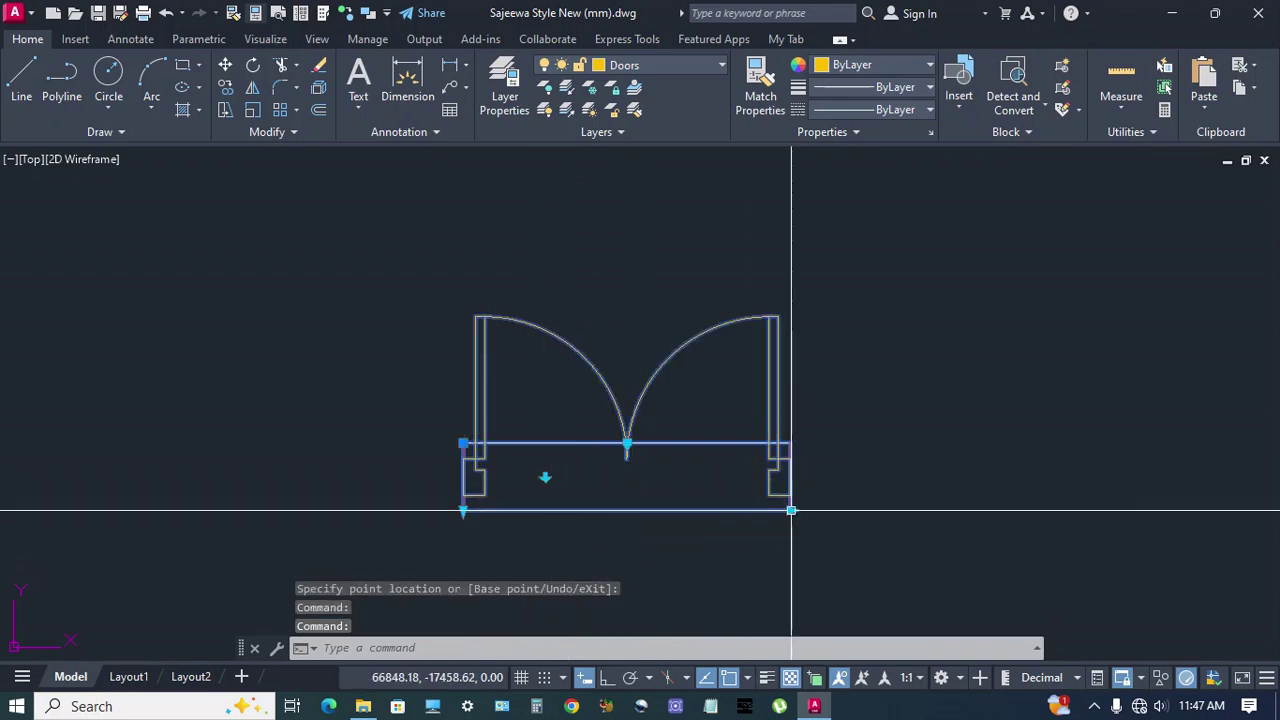
pyautogui.click(790, 510)
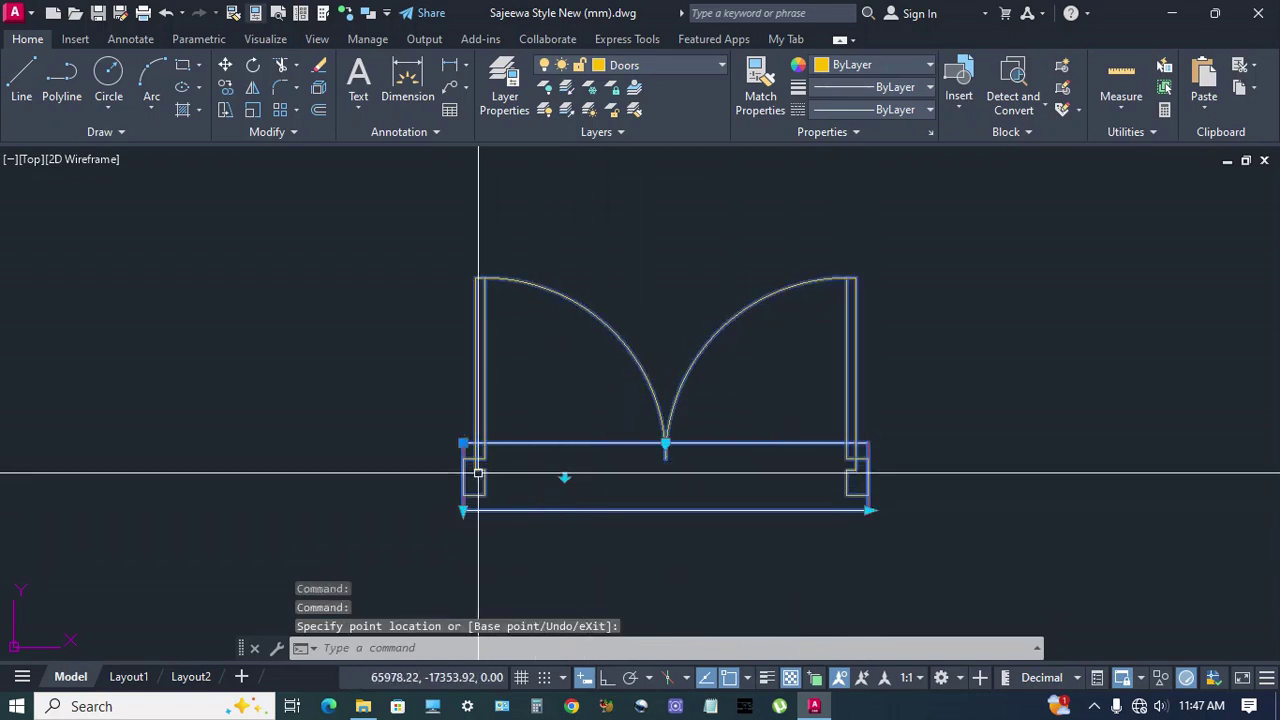
pyautogui.click(600, 492)
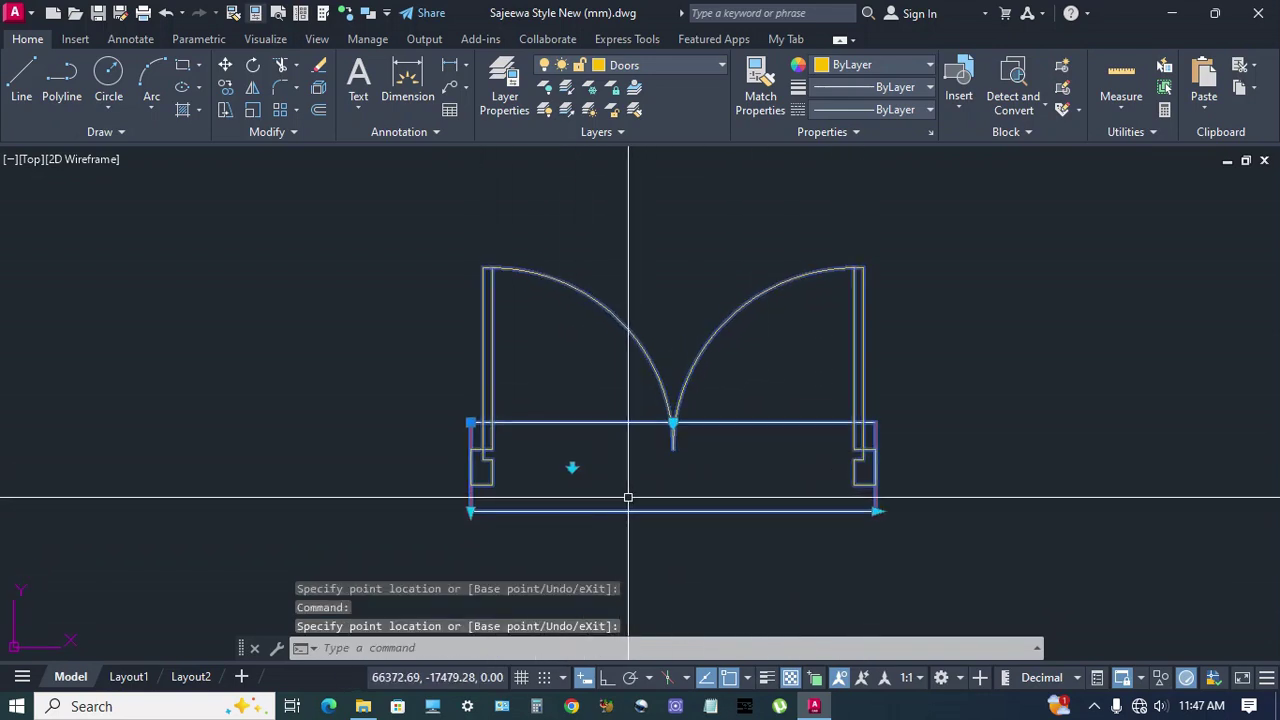